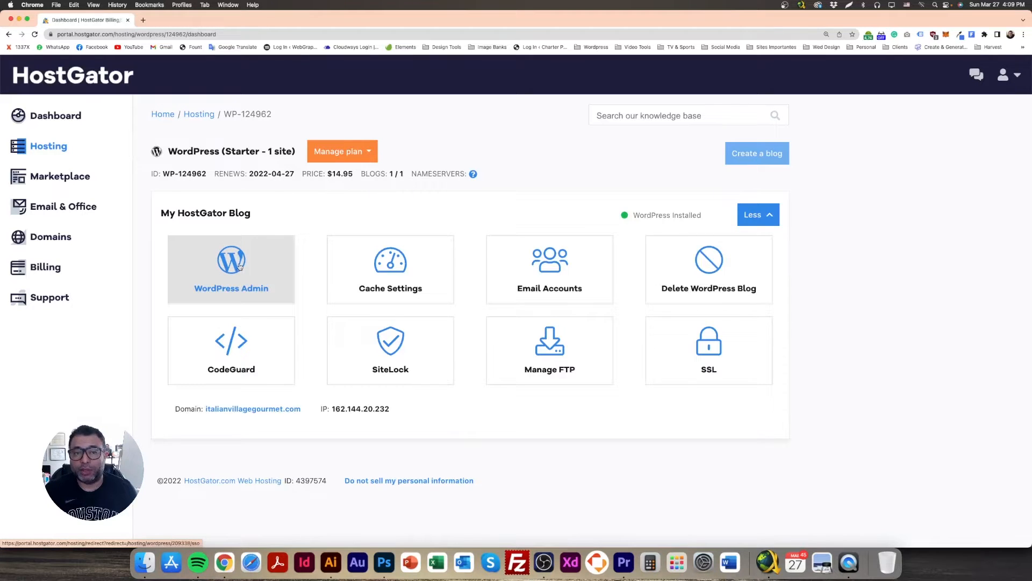
Open the WordPress admin dashboard for the hosted HostGator blog and enlarge the page for readability
click(239, 266)
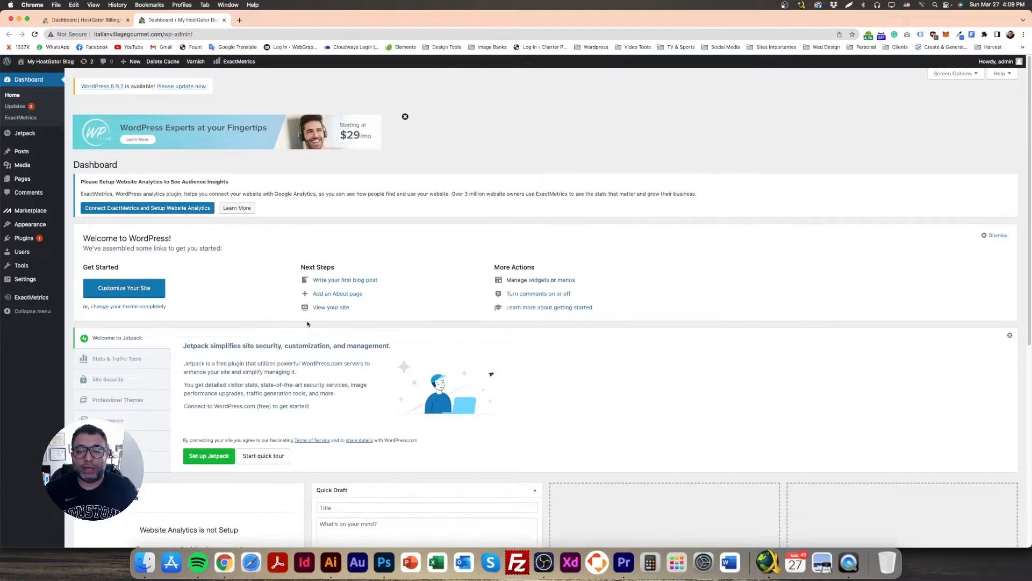
key(super+equal)
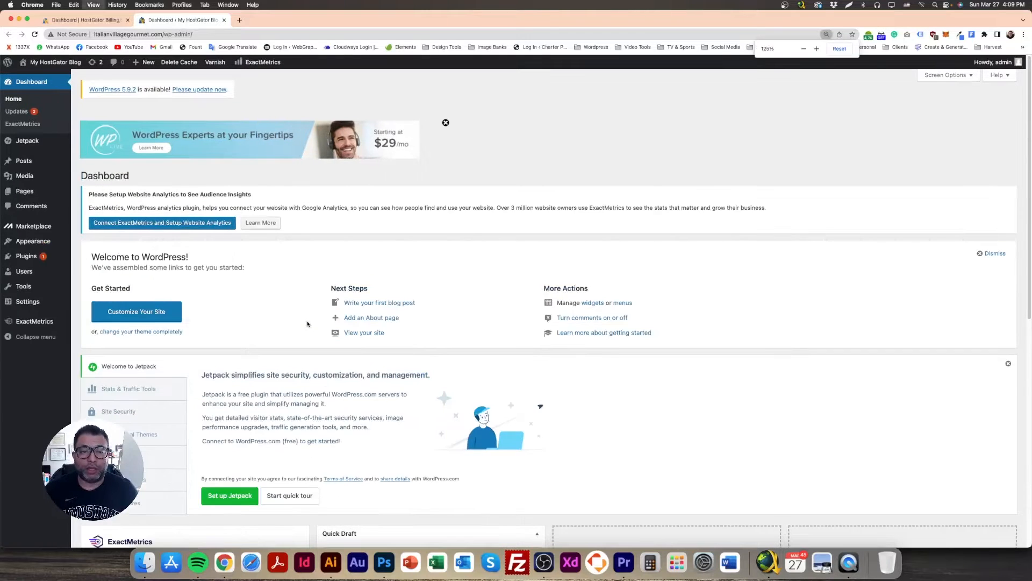
key(super+equal)
key(super+equal)
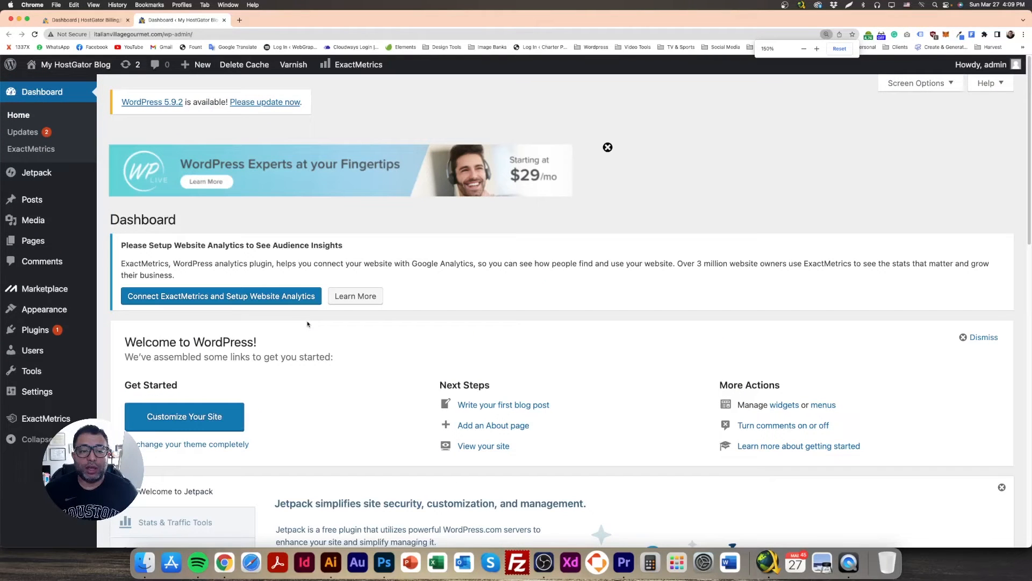
key(super+minus)
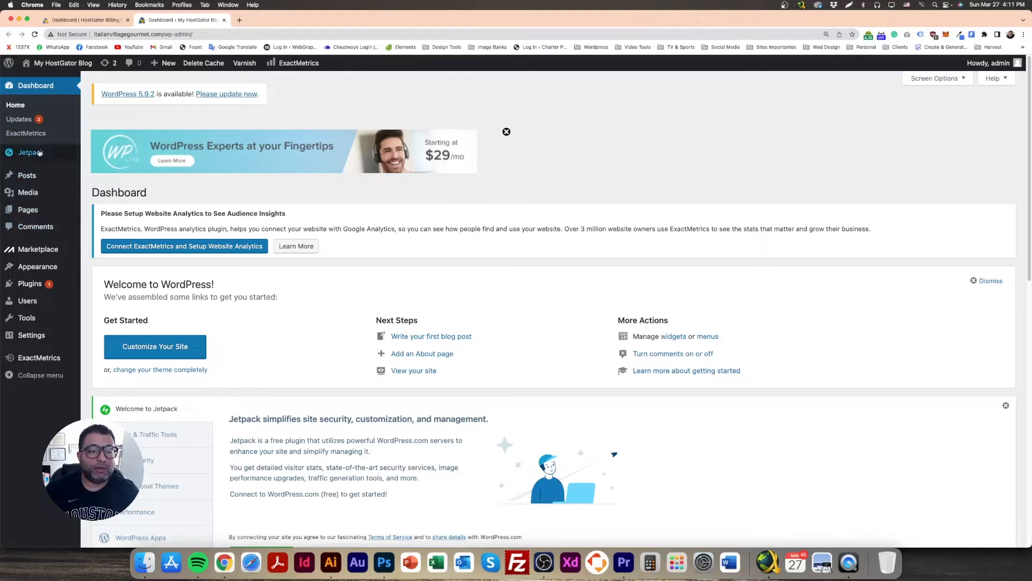
Update the site's WordPress core to version 5.9.2
mouse_move(35, 342)
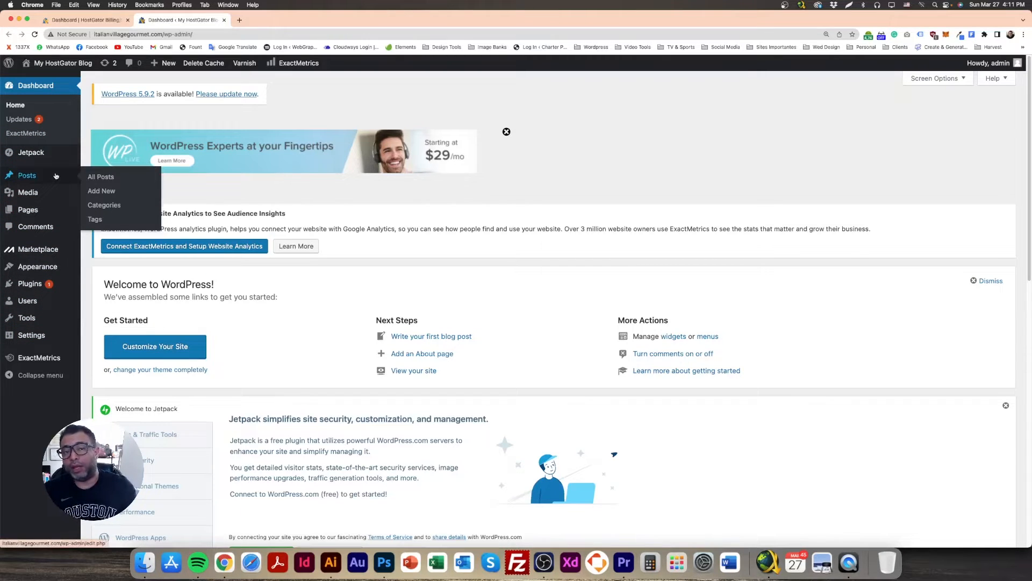
mouse_move(50, 300)
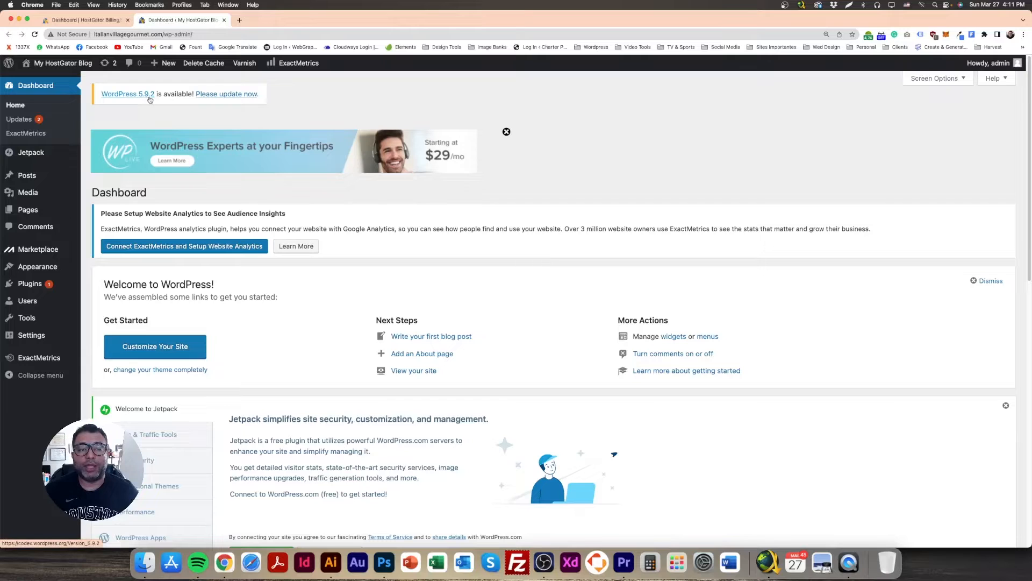
click(237, 99)
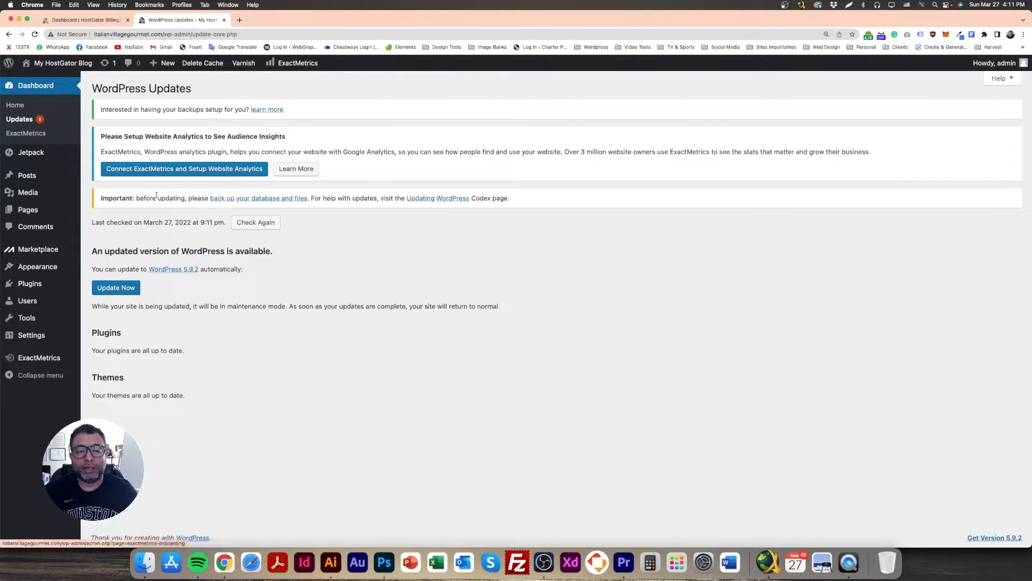
click(123, 288)
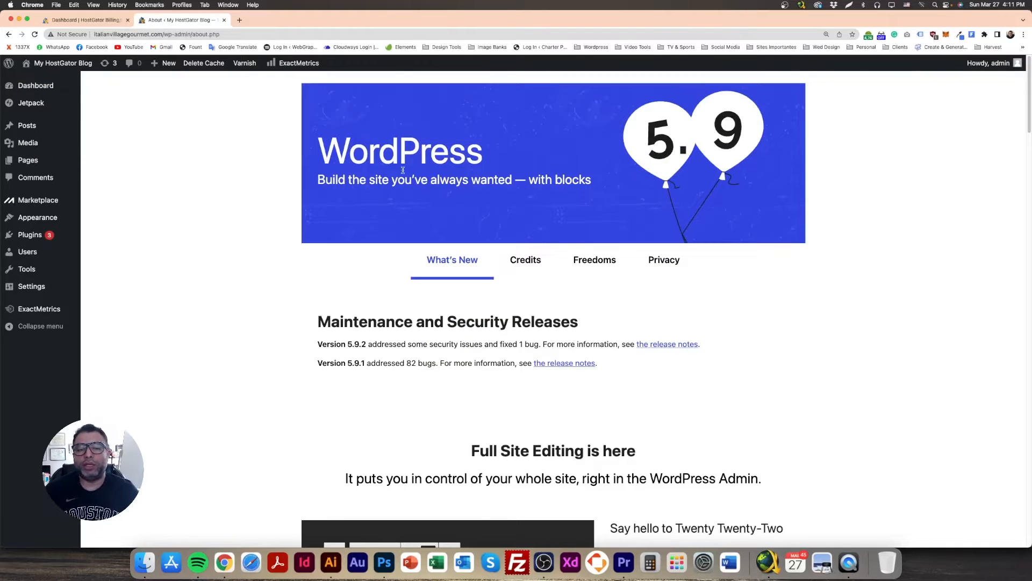
Review the What's New and Credits pages of the WordPress 5.9 release
drag(328, 324, 579, 324)
scroll(546, 325, down, 6)
scroll(545, 325, down, 15)
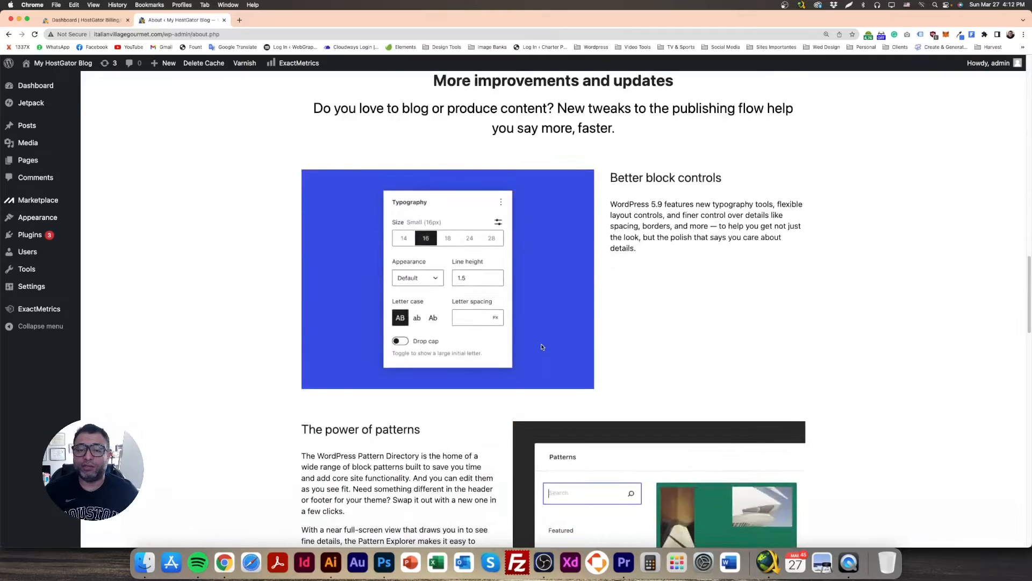
scroll(541, 346, up, 20)
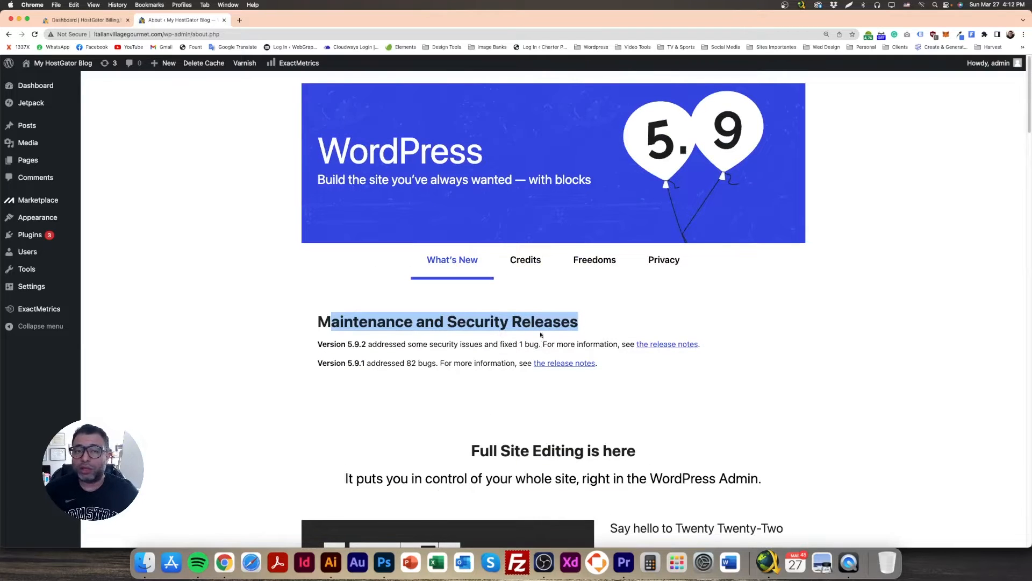
click(525, 261)
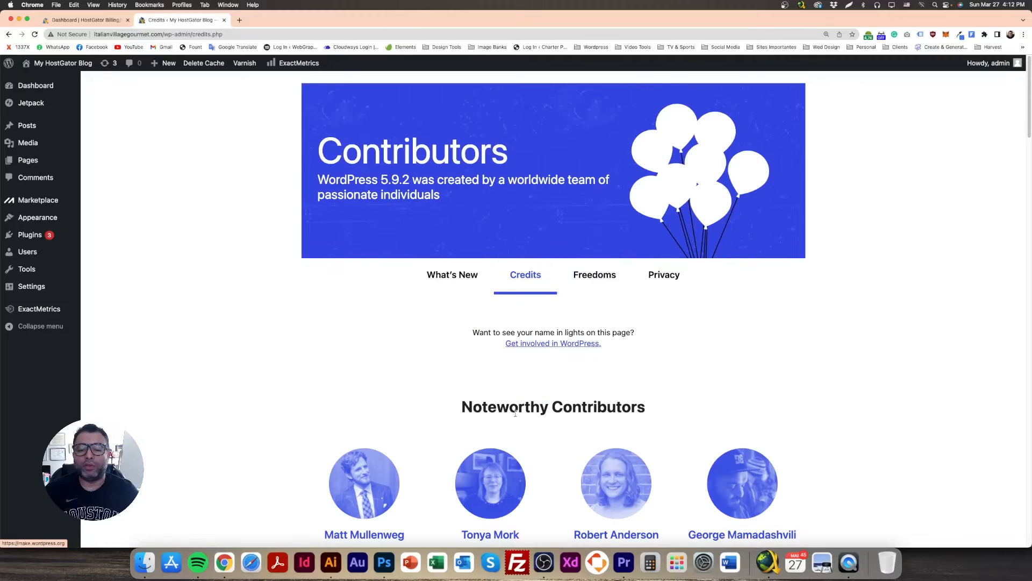
scroll(516, 417, down, 5)
scroll(516, 417, up, 3)
scroll(516, 417, up, 4)
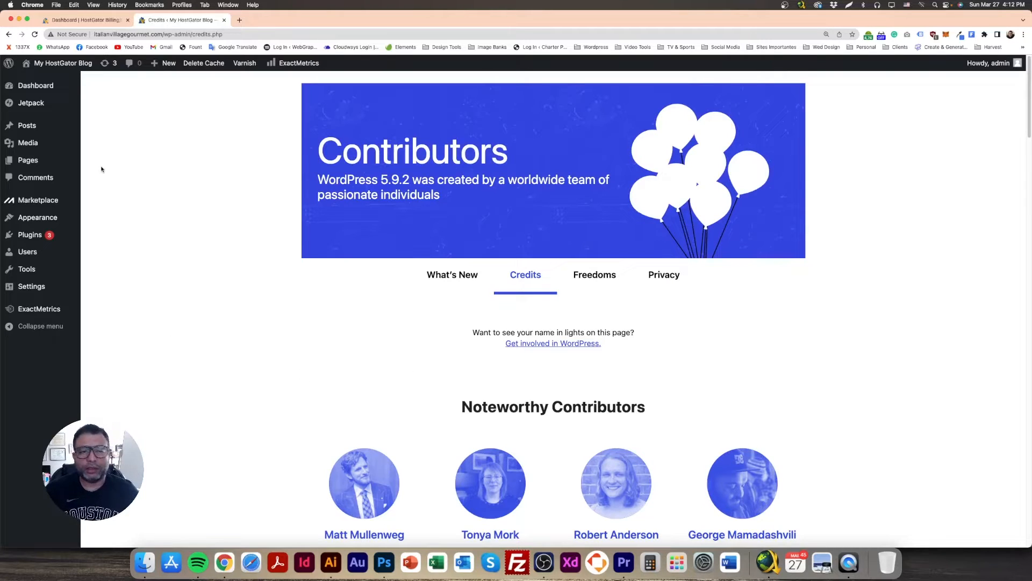
Return to the dashboard and dismiss the WordPress Experts banner, the Welcome panel and the Jetpack panel
click(39, 87)
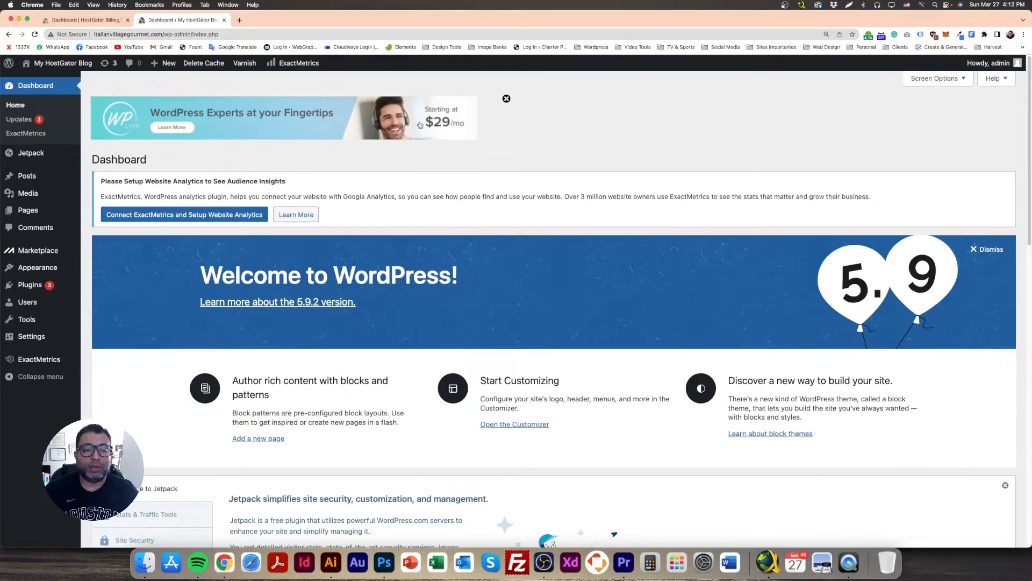
click(505, 99)
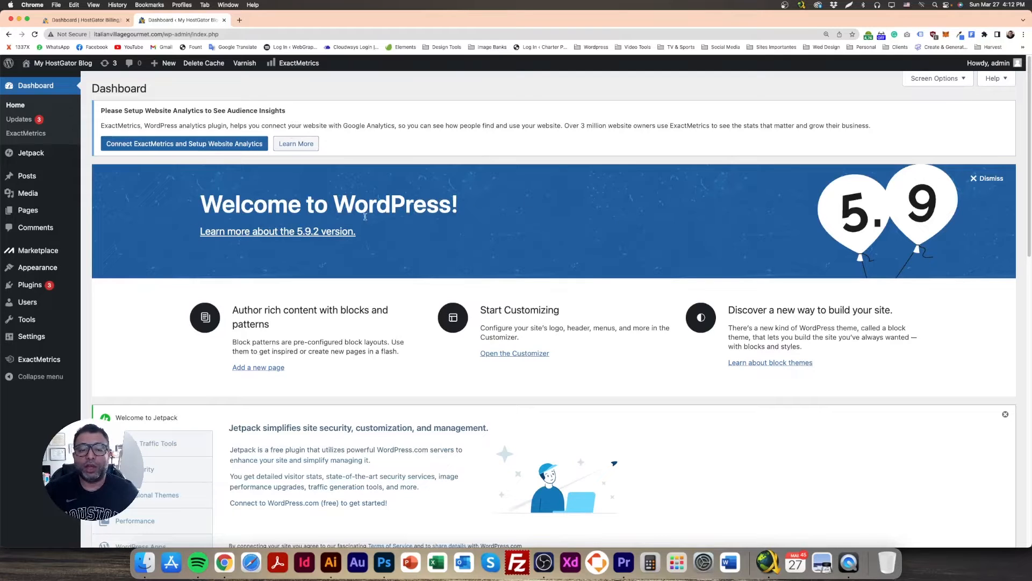
click(988, 178)
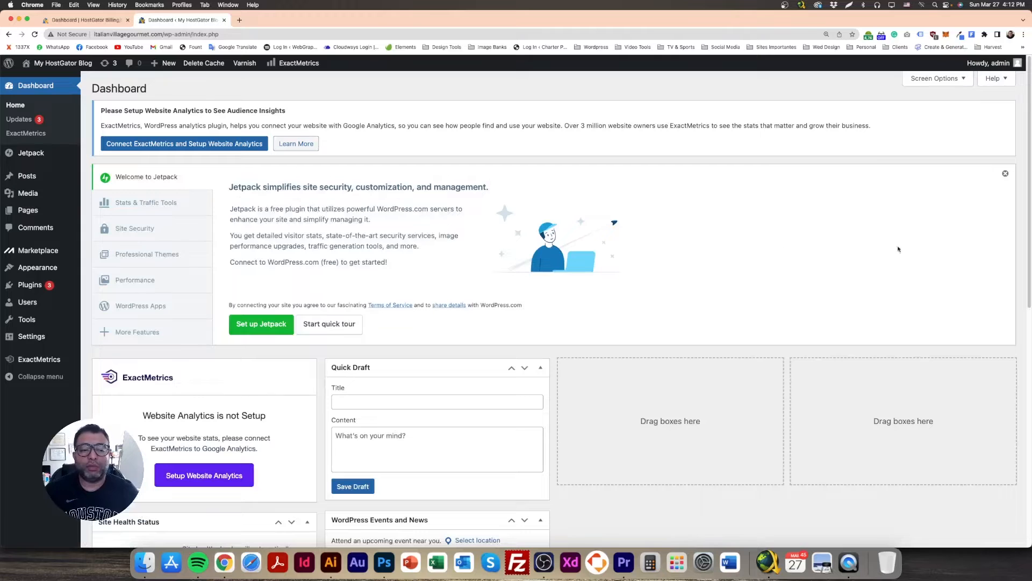
click(1006, 174)
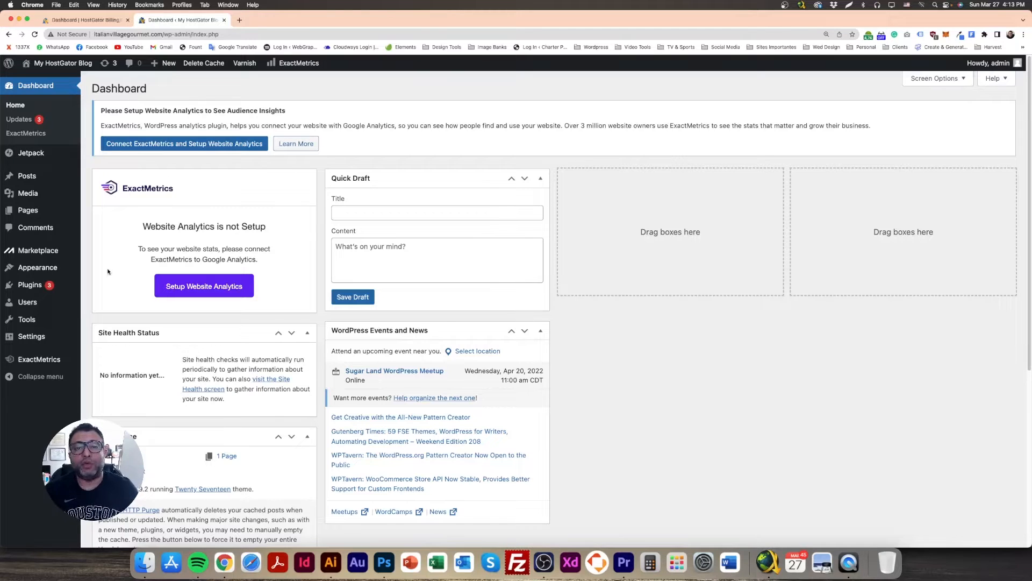
Bulk-deactivate the Akismet, Google Analytics Dashboard, Hostgator WalkMe, Jetpack, MOJO Marketplace and Varnish HTTP Purge plugins, leaving WP Super Cache unselected
click(36, 287)
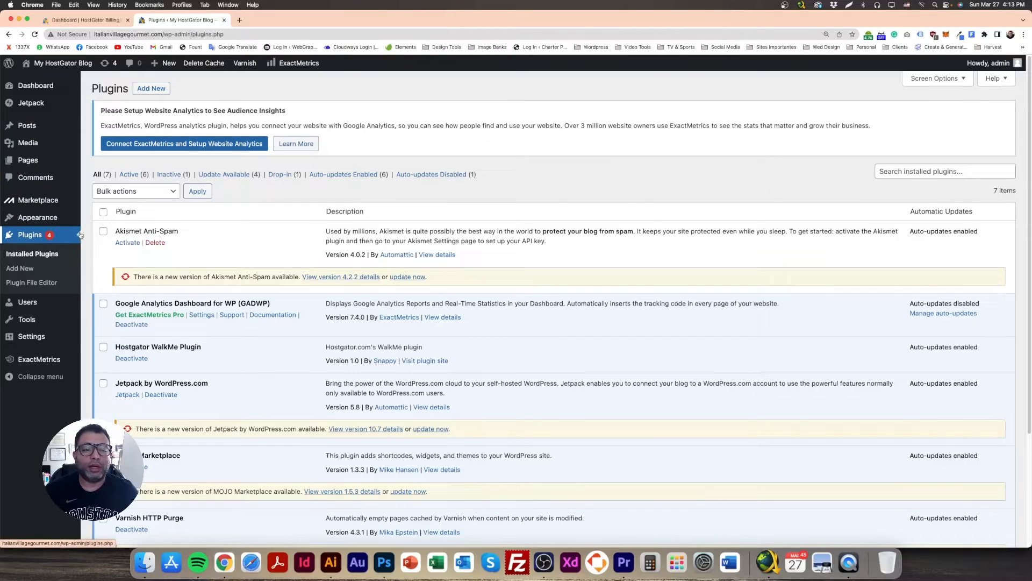
scroll(242, 350, down, 1)
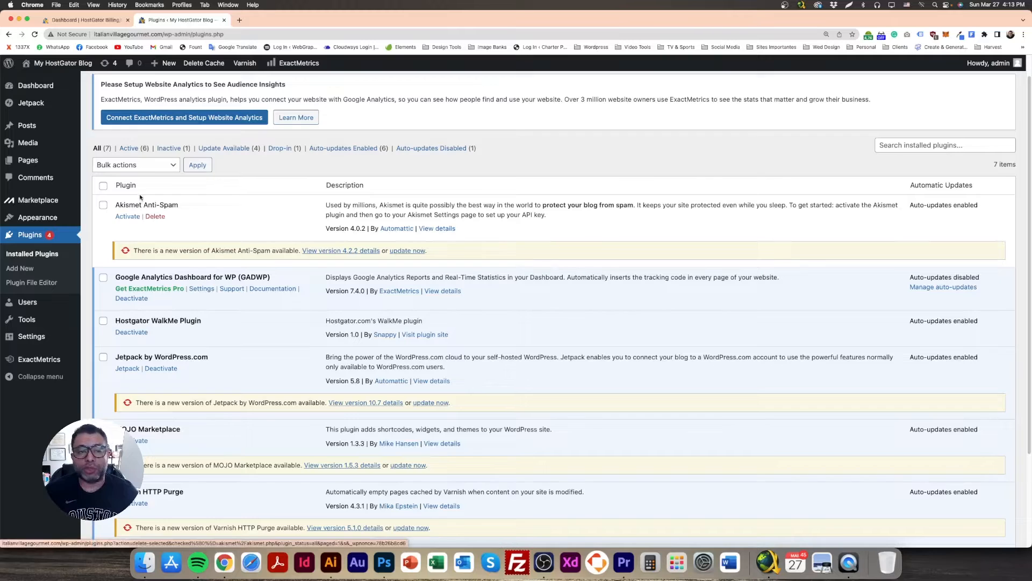
click(137, 164)
click(232, 165)
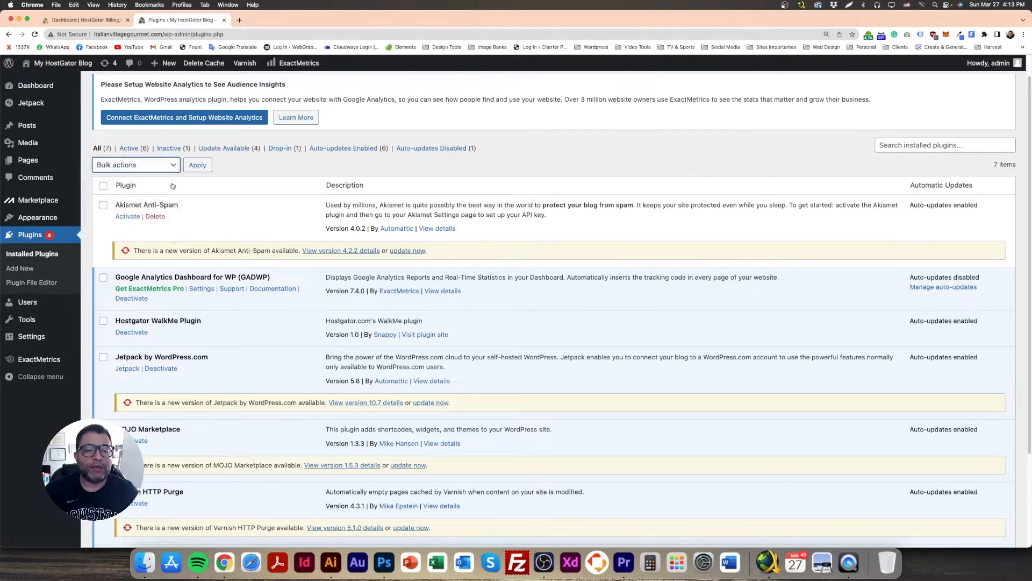
click(103, 205)
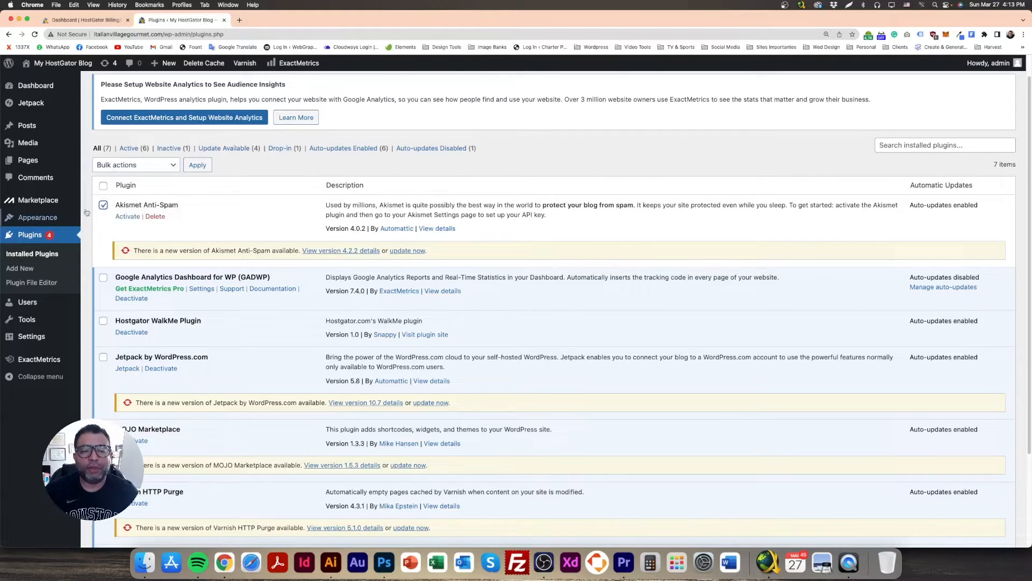
scroll(168, 271, down, 5)
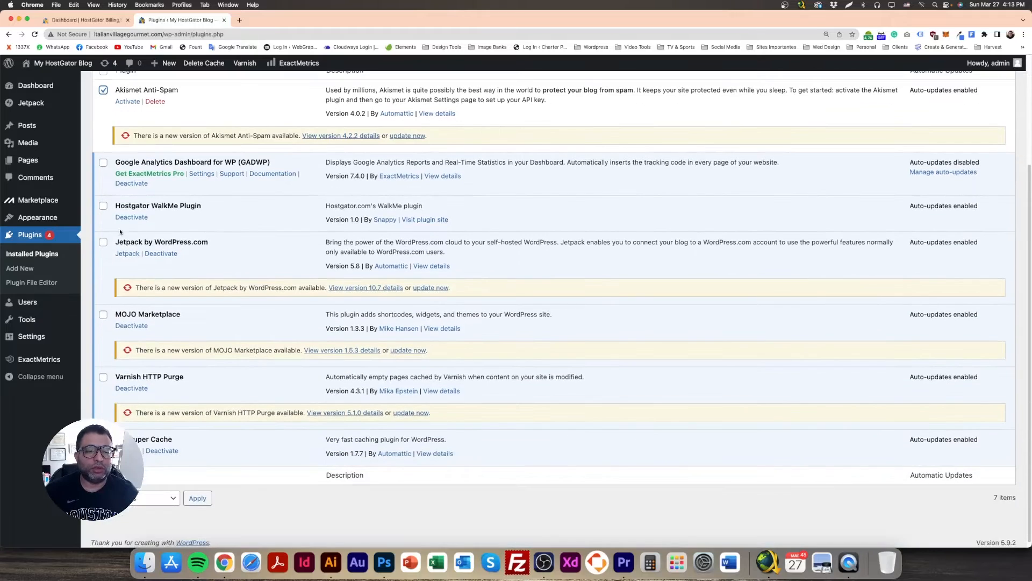
click(103, 163)
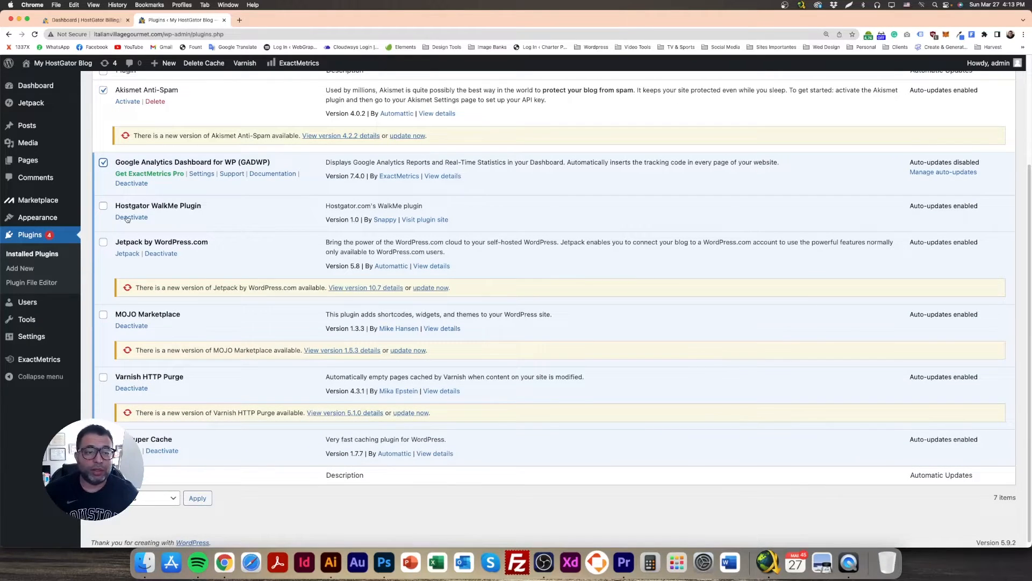
click(103, 207)
click(103, 243)
scroll(149, 311, down, 1)
click(103, 311)
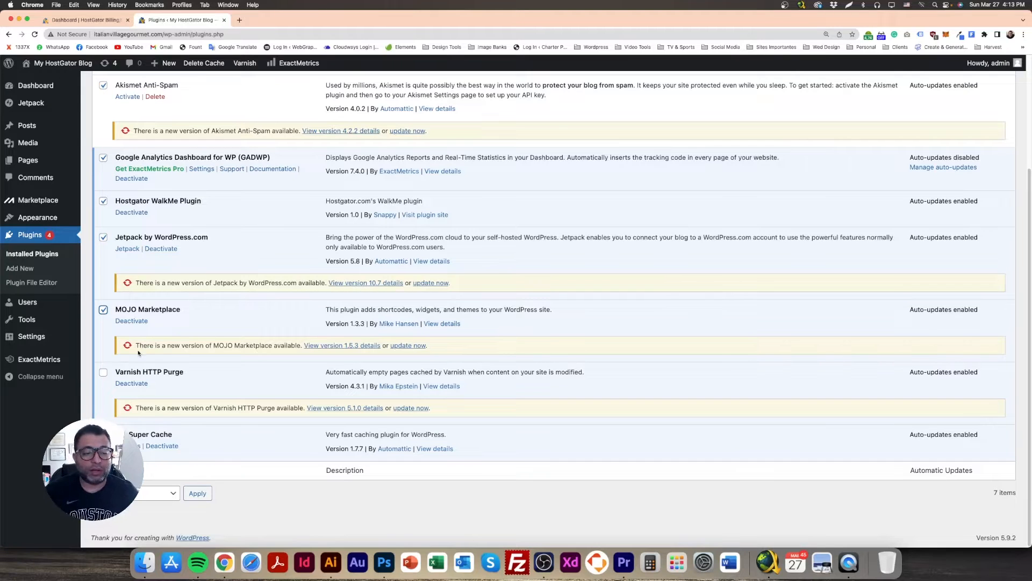
click(103, 376)
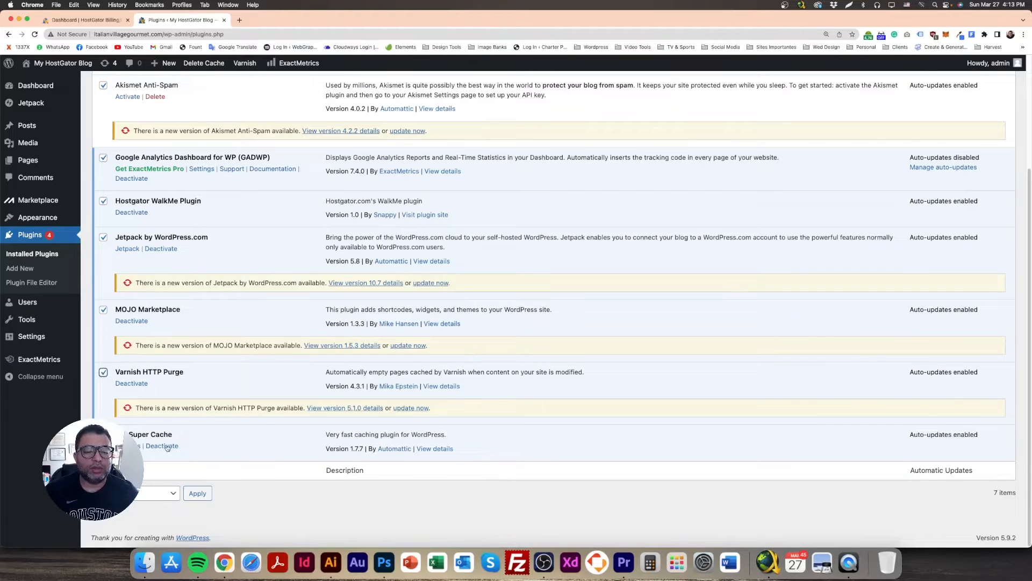
scroll(89, 233, up, 3)
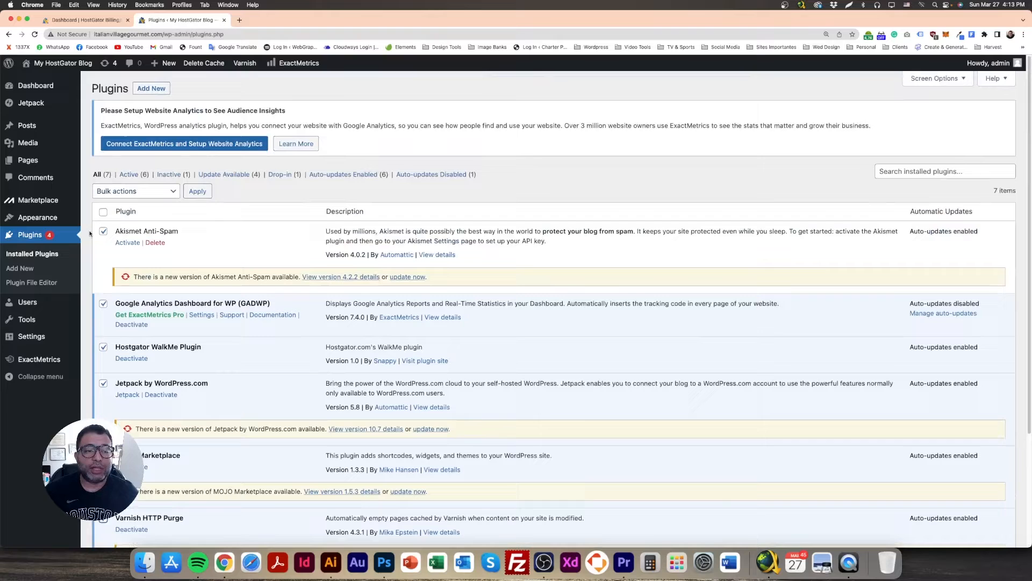
click(170, 192)
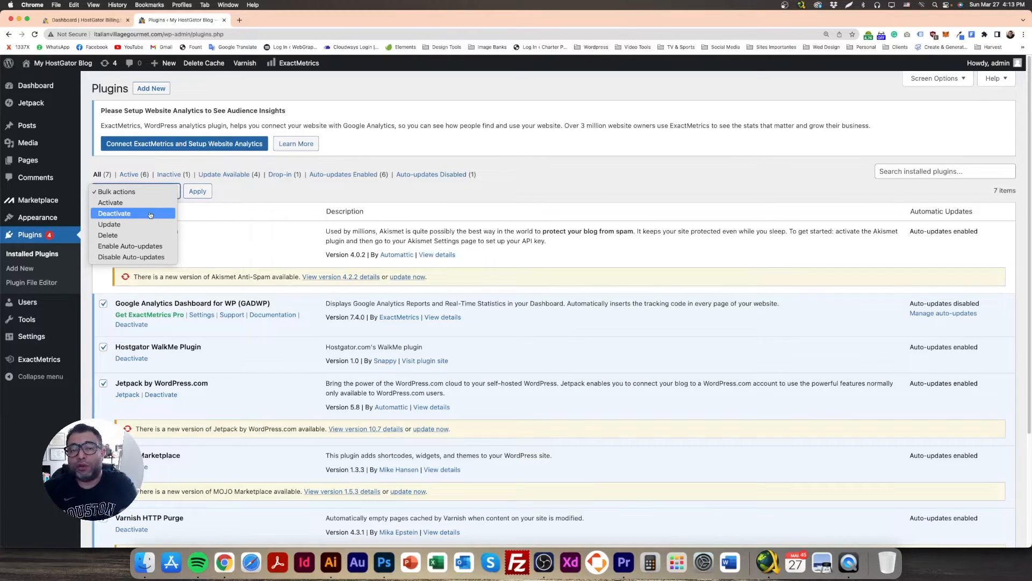
click(150, 214)
click(197, 192)
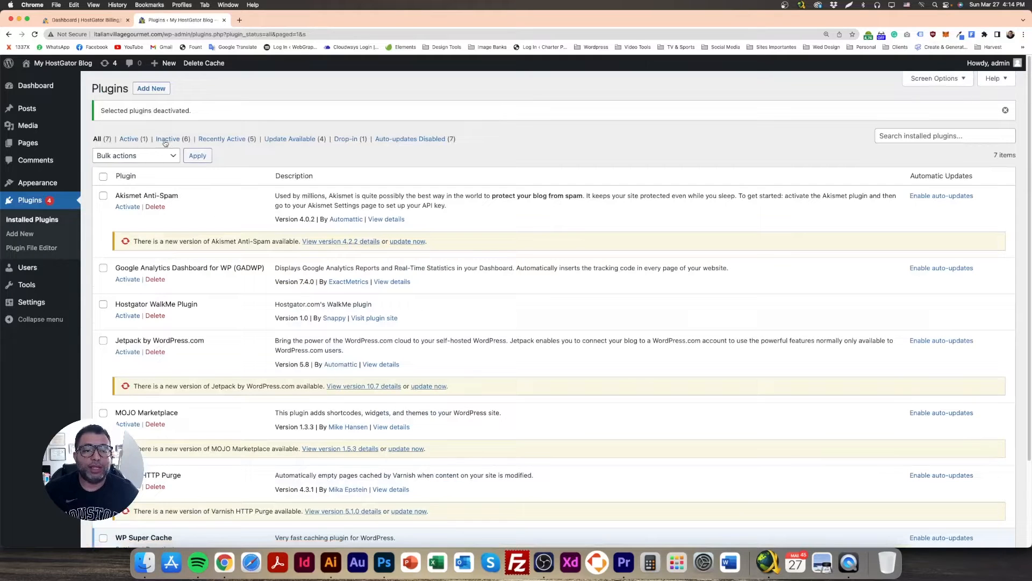
Bulk-delete all inactive plugins and confirm, then show the list of all installed plugins
click(176, 140)
click(103, 145)
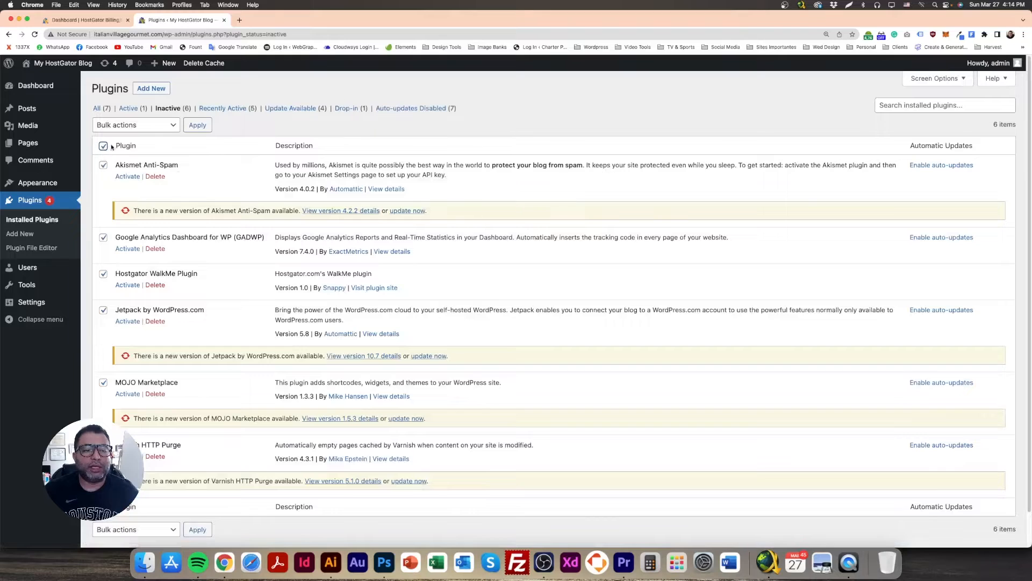
click(150, 126)
click(138, 159)
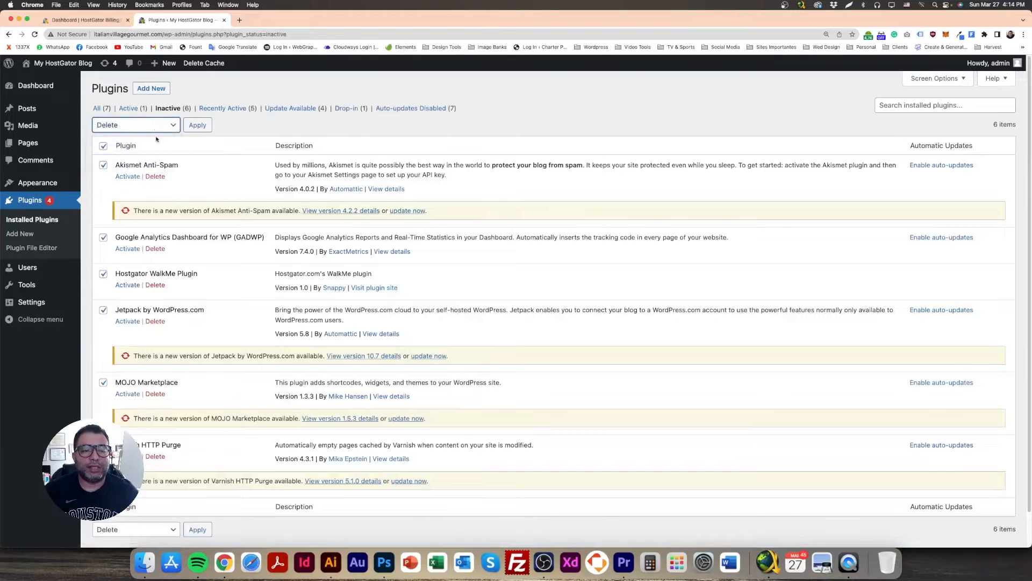
click(204, 125)
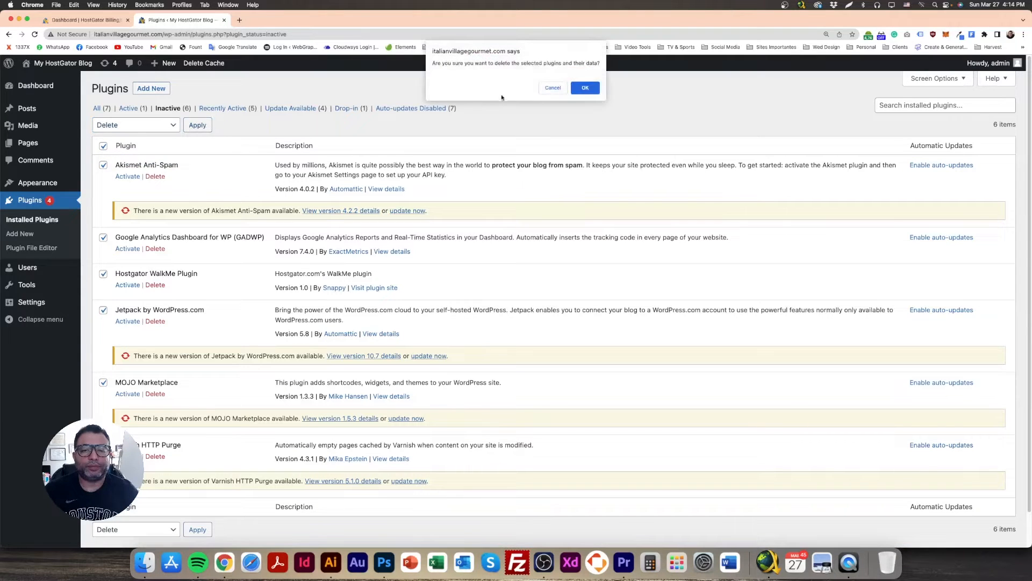
click(585, 87)
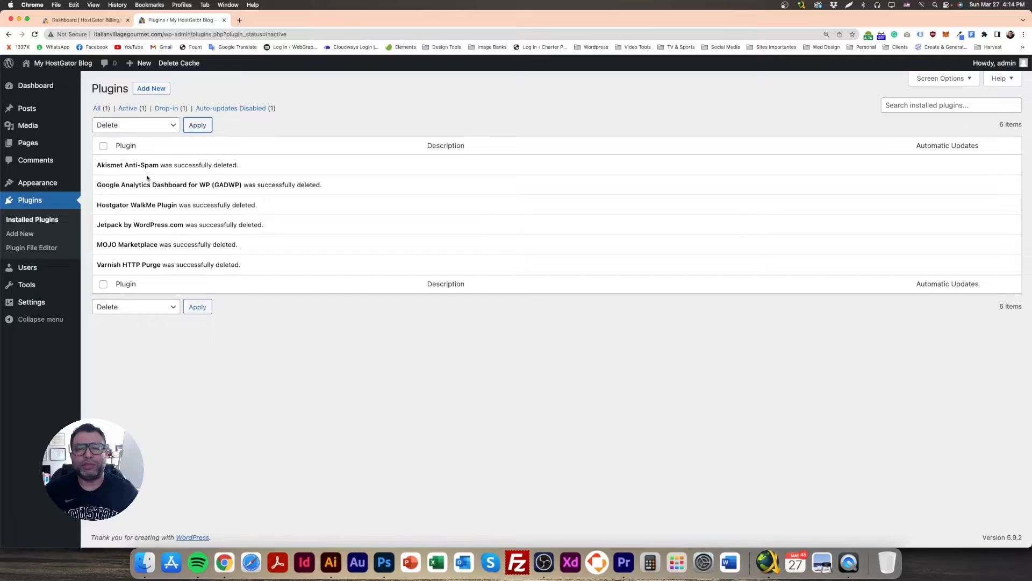
click(97, 108)
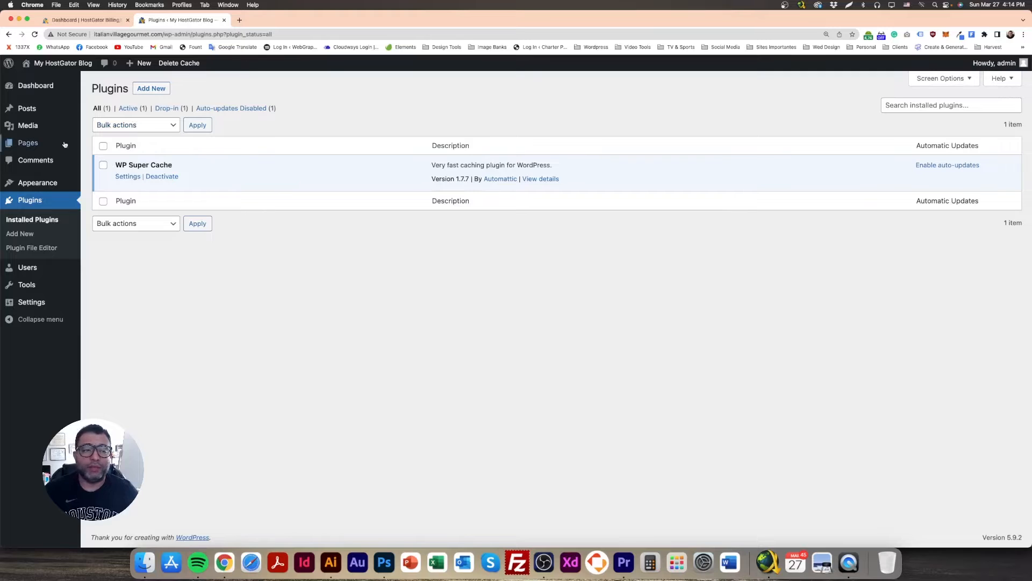
Move the Sample Page to the trash from the site's list of pages
click(45, 88)
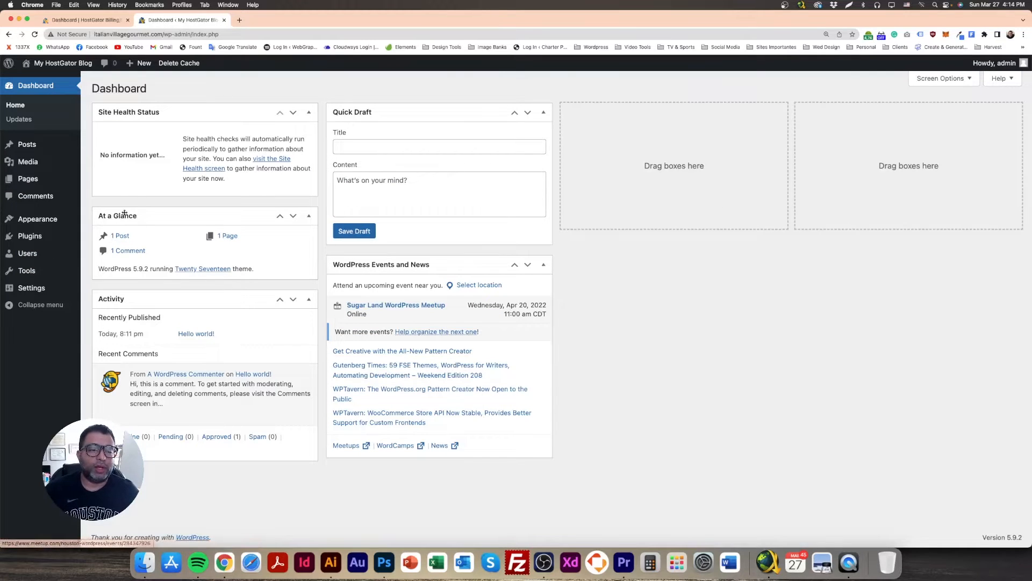
click(35, 212)
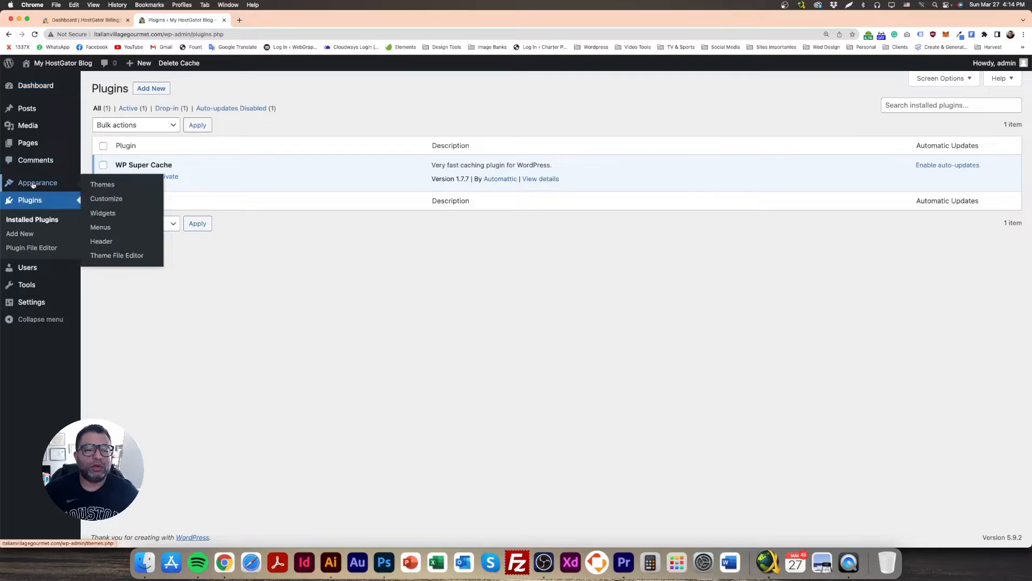
click(37, 143)
click(101, 146)
click(176, 177)
Permanently delete the trashed Sample Page from the pages trash with a bulk action
click(132, 138)
click(102, 146)
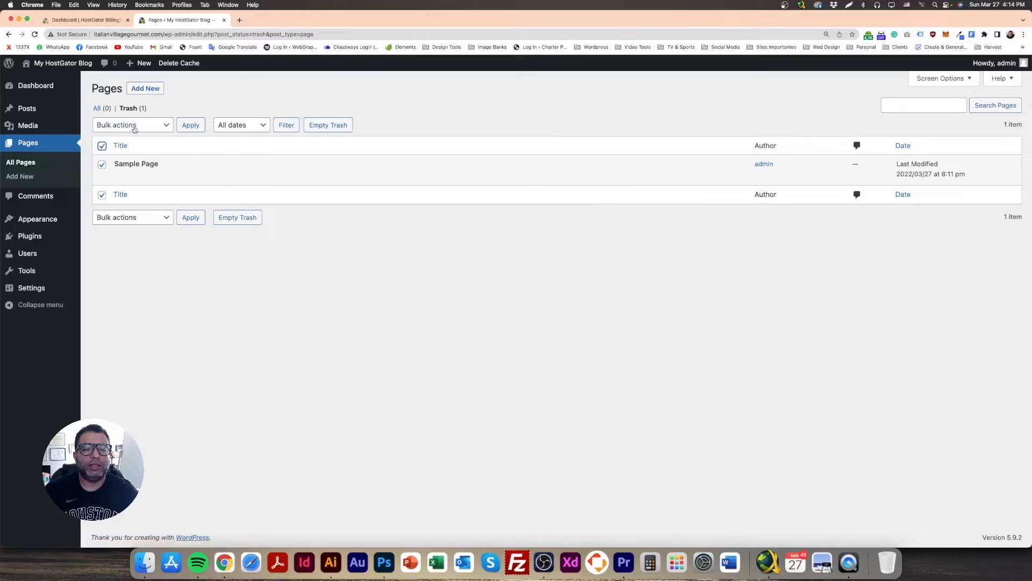
click(134, 130)
click(137, 146)
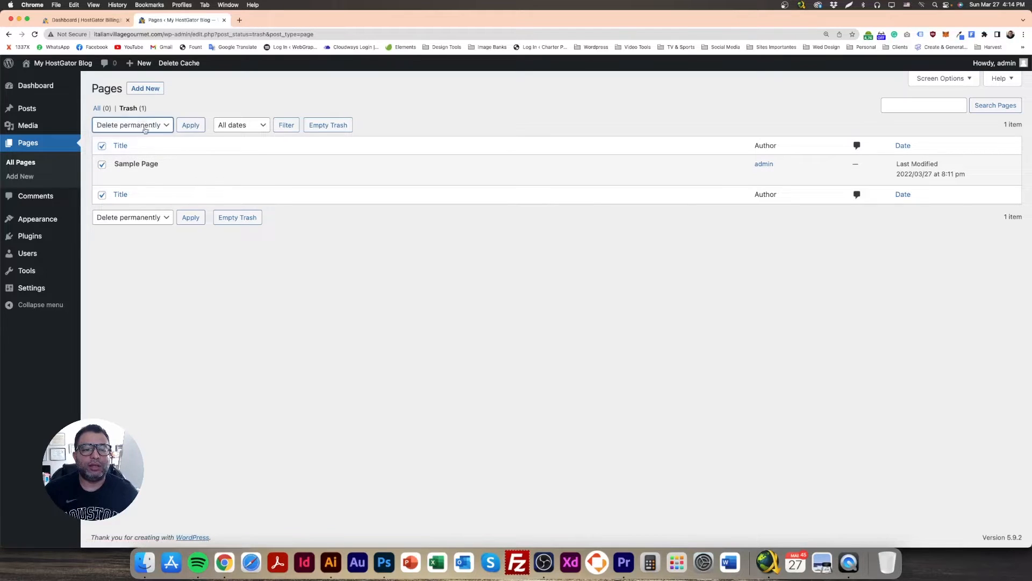
click(189, 125)
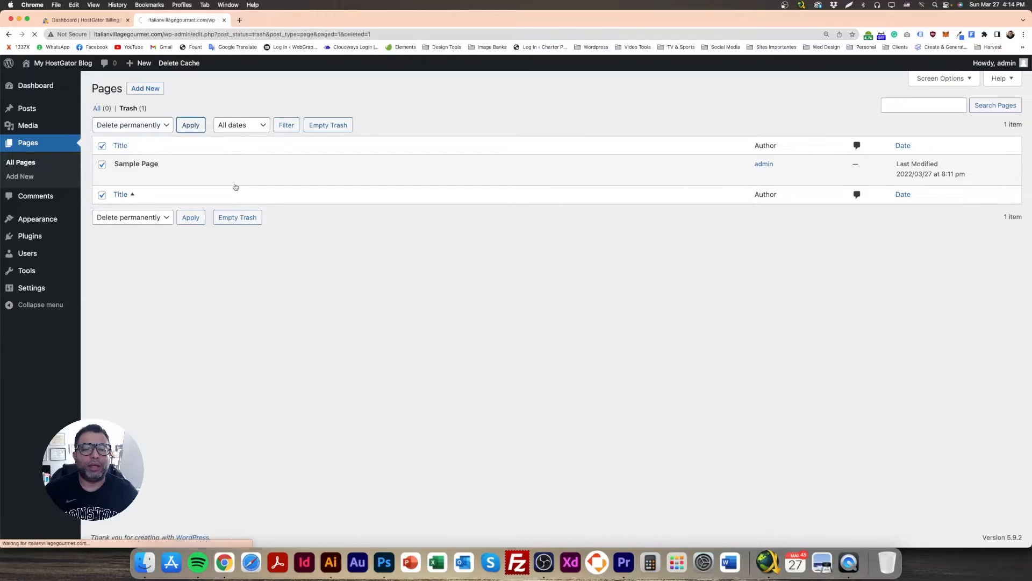
Move the Hello world! post to the trash from the site's list of posts
click(41, 109)
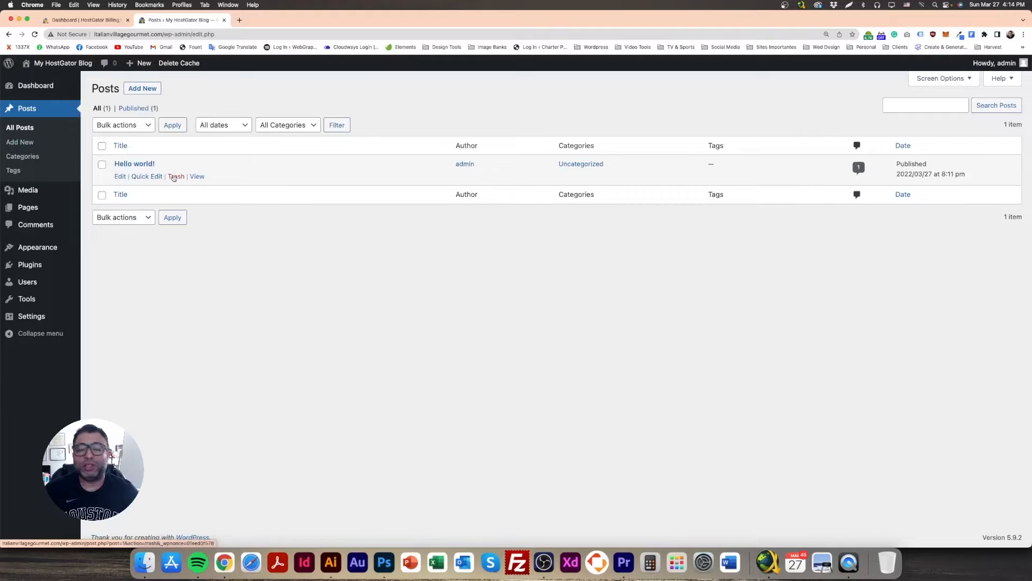
click(102, 146)
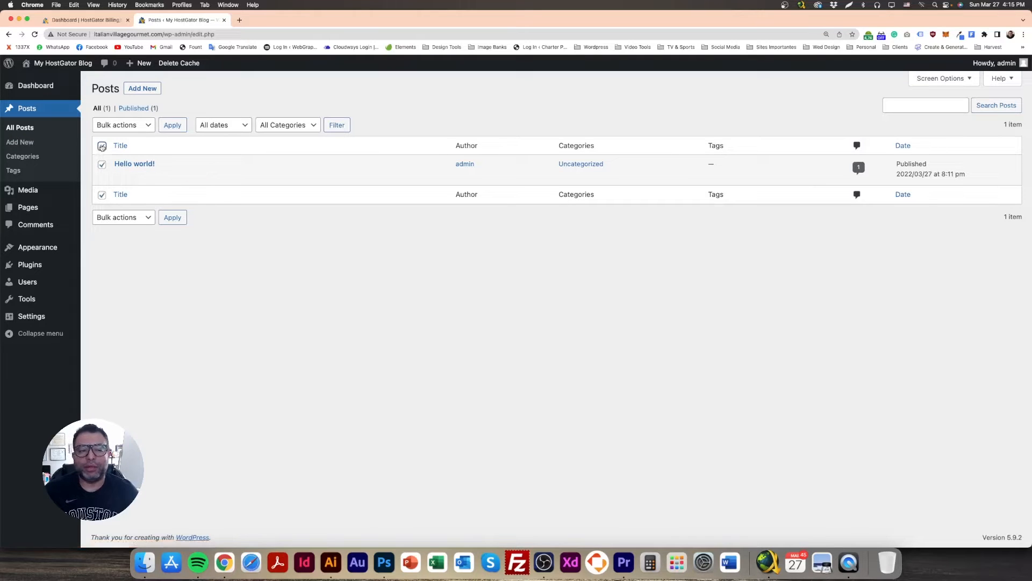
click(176, 178)
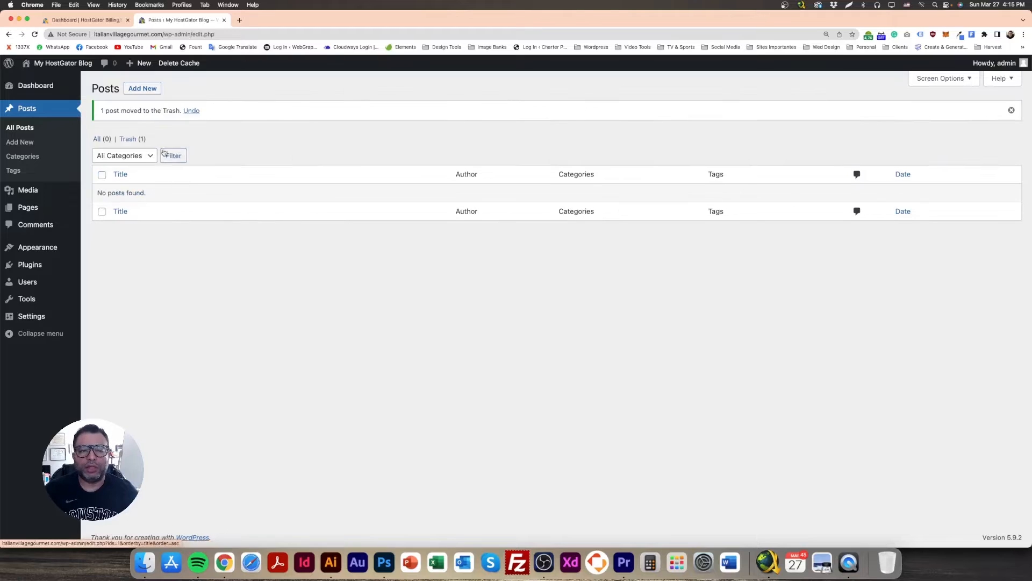
Permanently delete the trashed Hello world! post from the posts trash with a bulk action
click(134, 141)
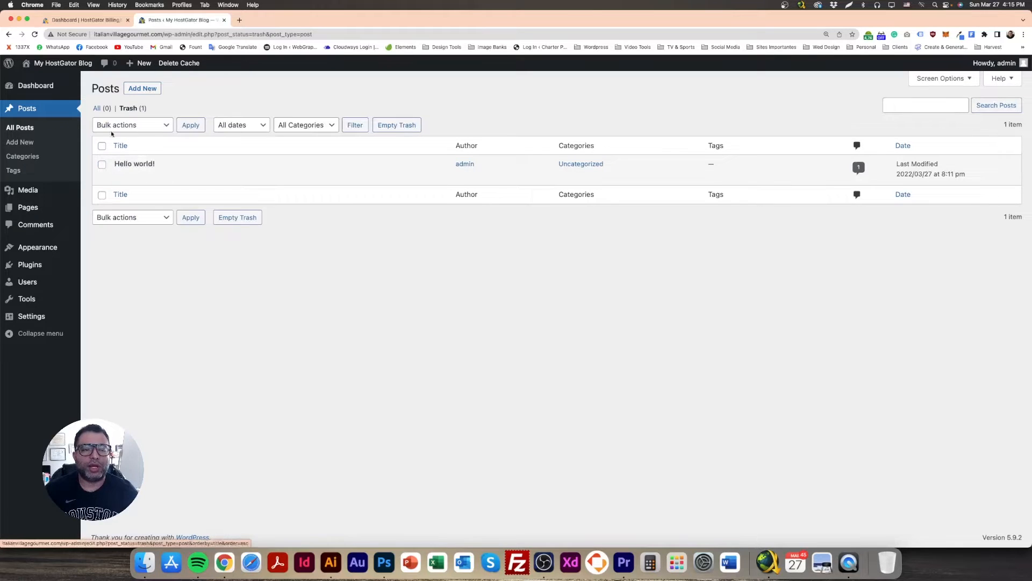
click(102, 146)
click(132, 125)
click(129, 151)
click(191, 129)
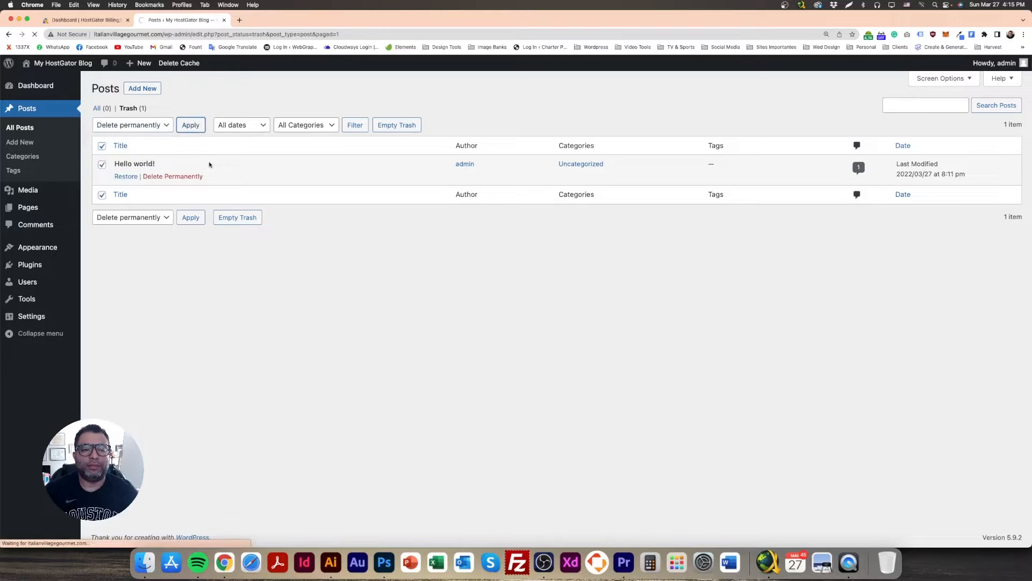
Check the media library and the installed plugins for leftovers, then open the site's General Settings
click(28, 190)
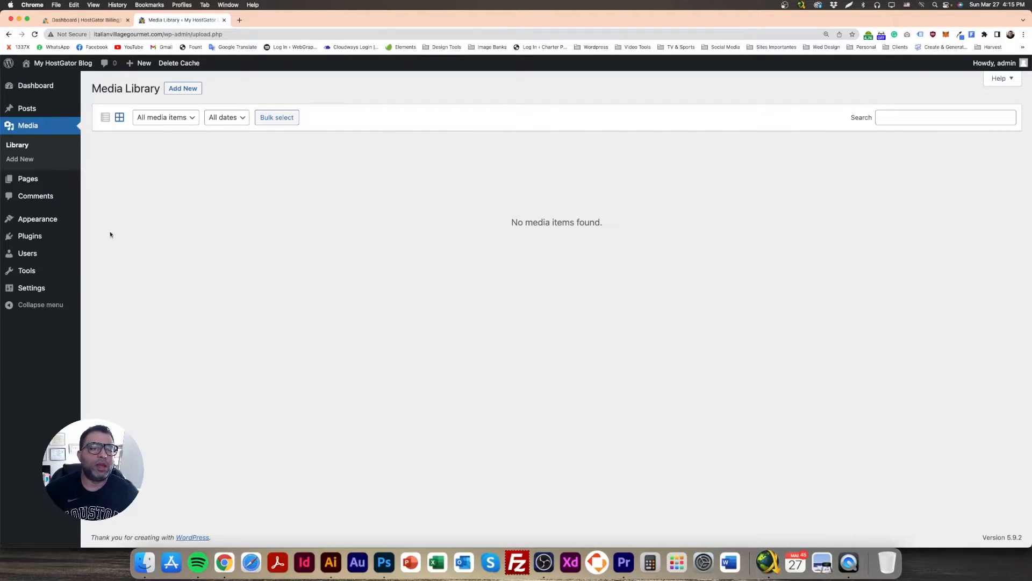
click(42, 237)
mouse_move(40, 295)
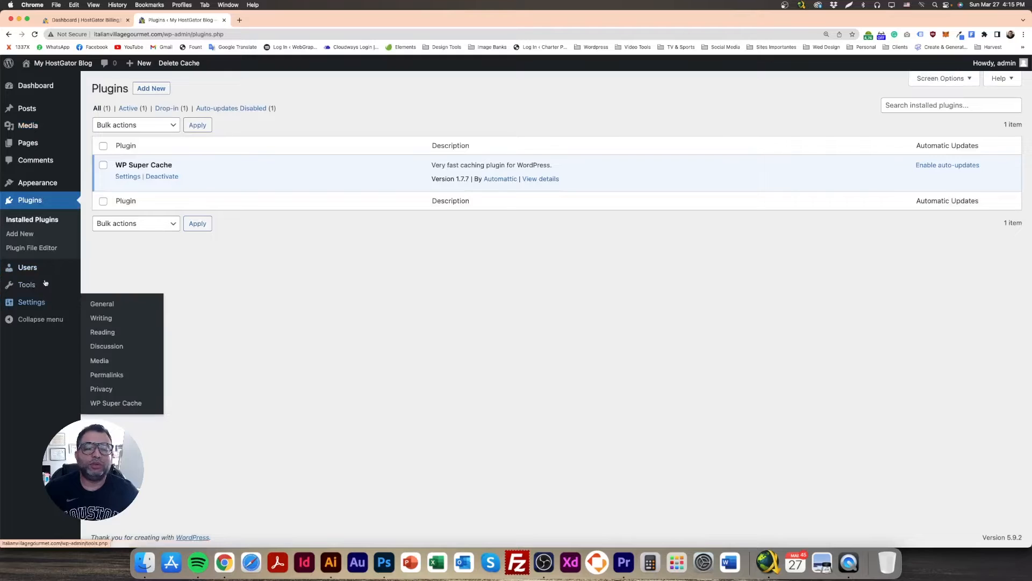
click(32, 302)
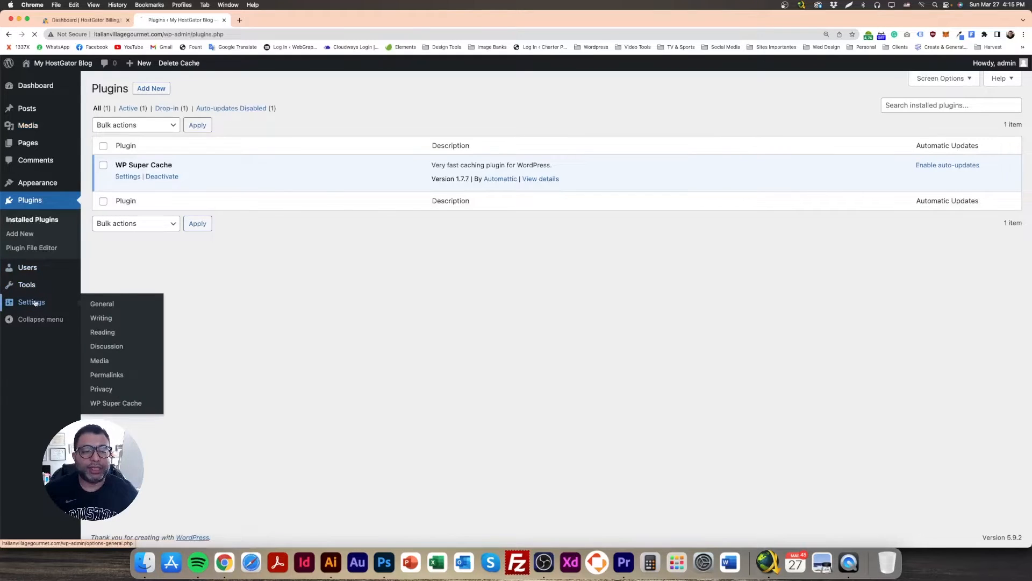
click(17, 271)
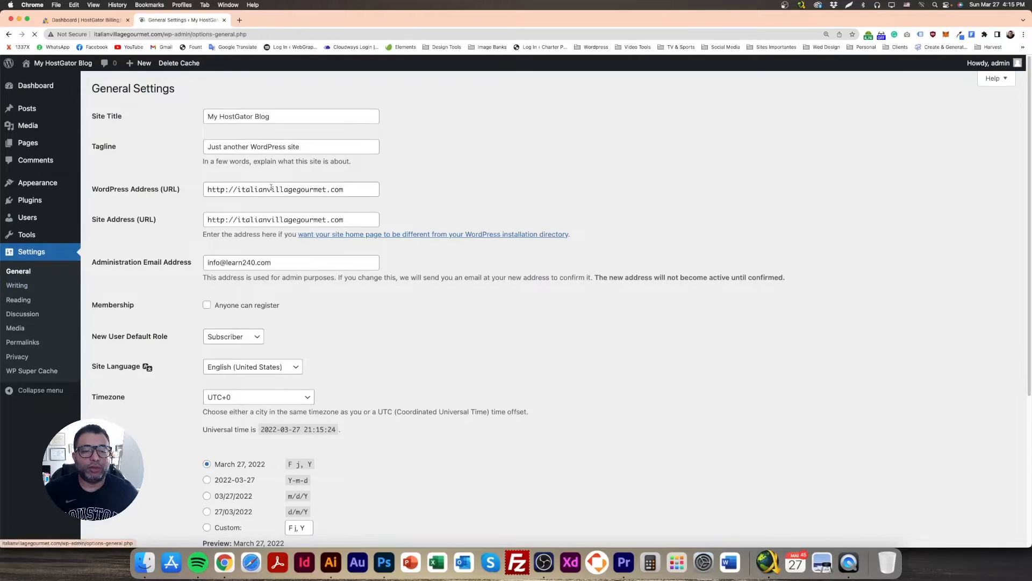
Change the site title to "Italian Village Gourmet Pizza Bar", checking the wording against the logo in the Photoshop design
drag(94, 117, 137, 118)
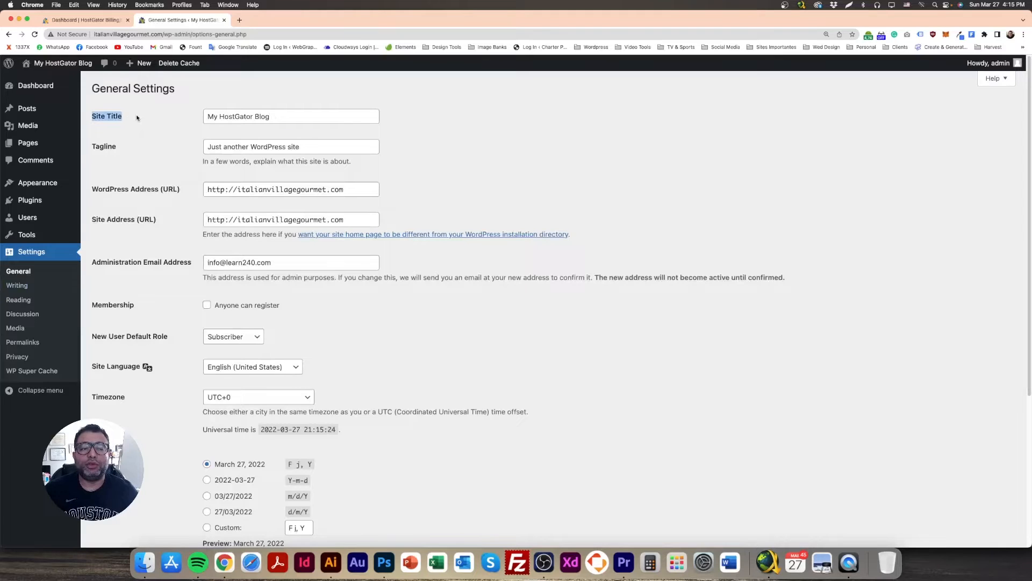
drag(303, 116, 172, 116)
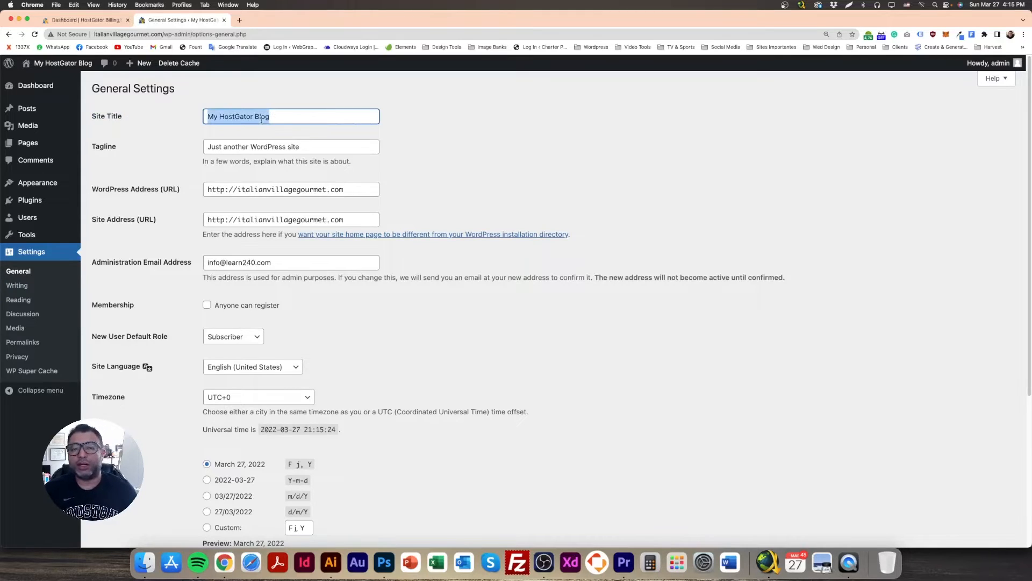
text(Italian V)
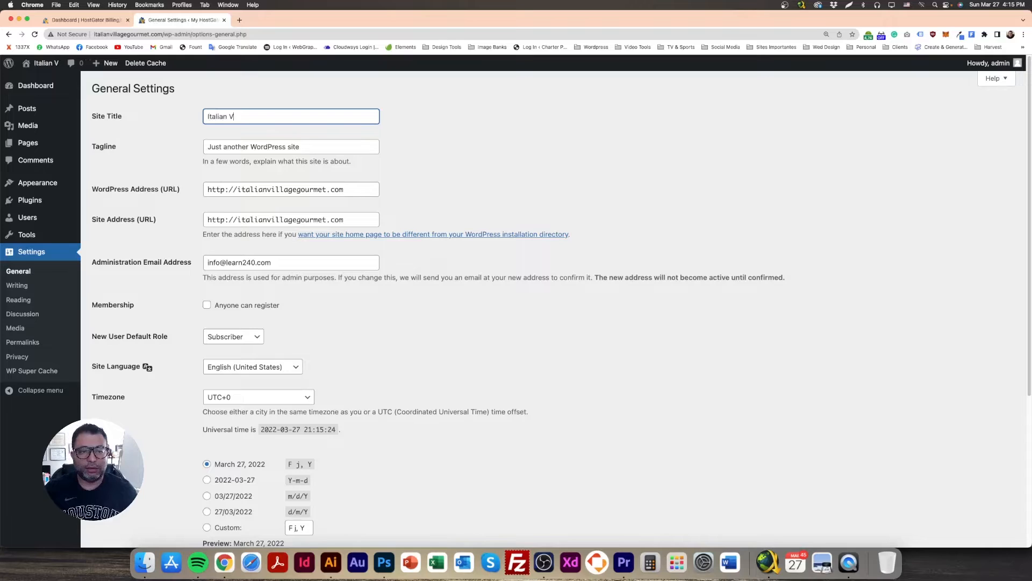
text(illage G)
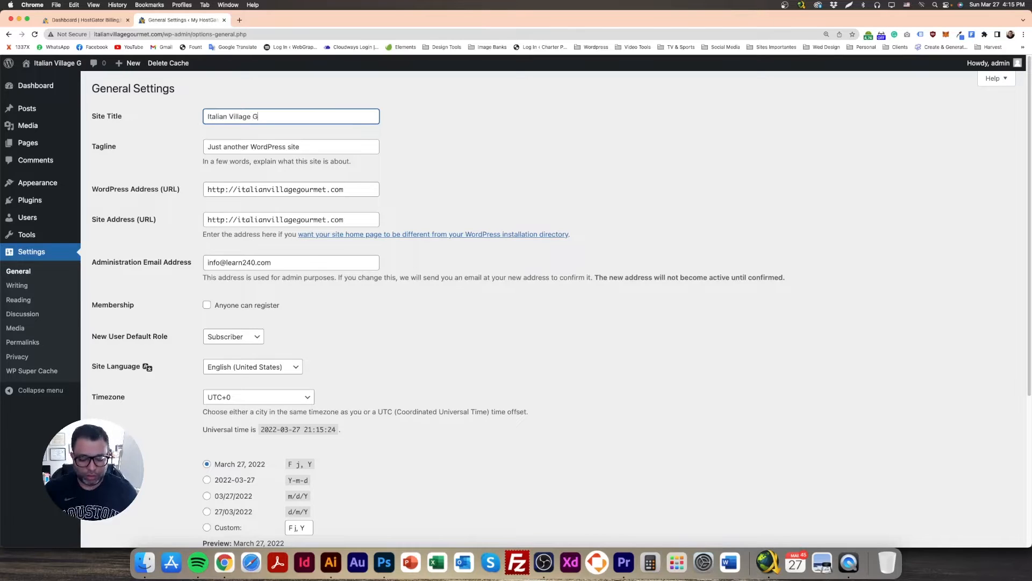
text(ourmet)
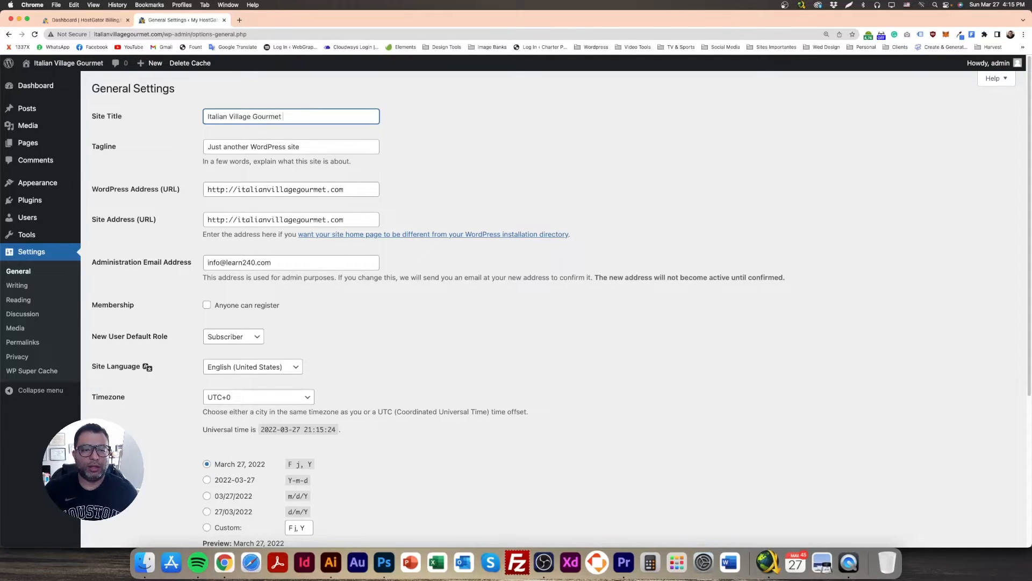
click(384, 562)
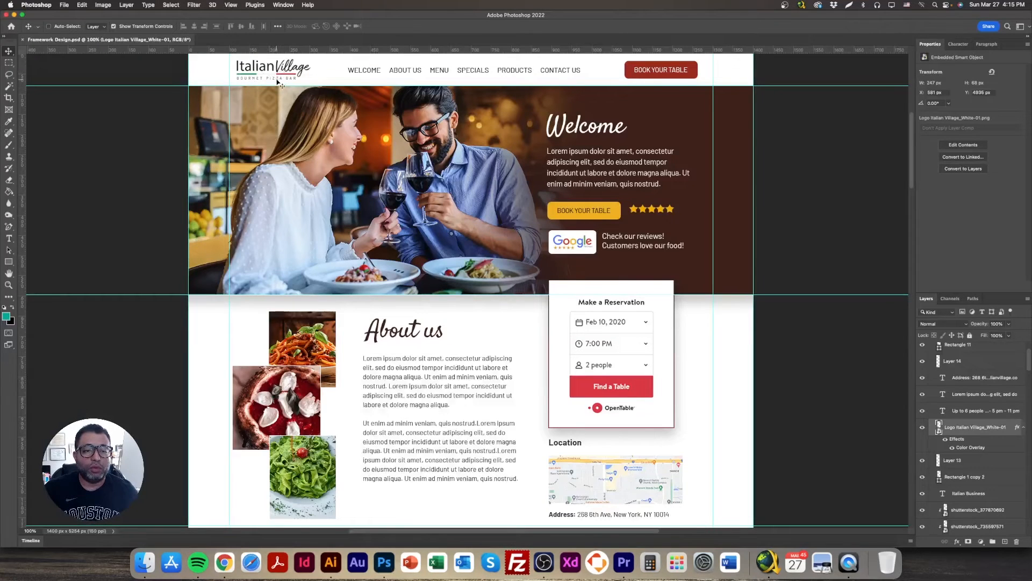
click(224, 562)
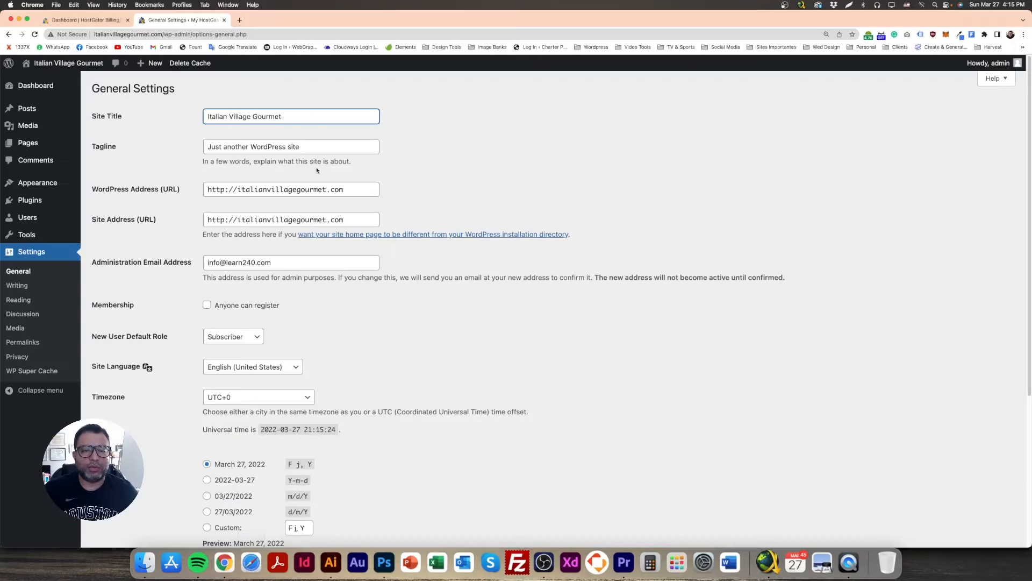
text(Pizza Bar)
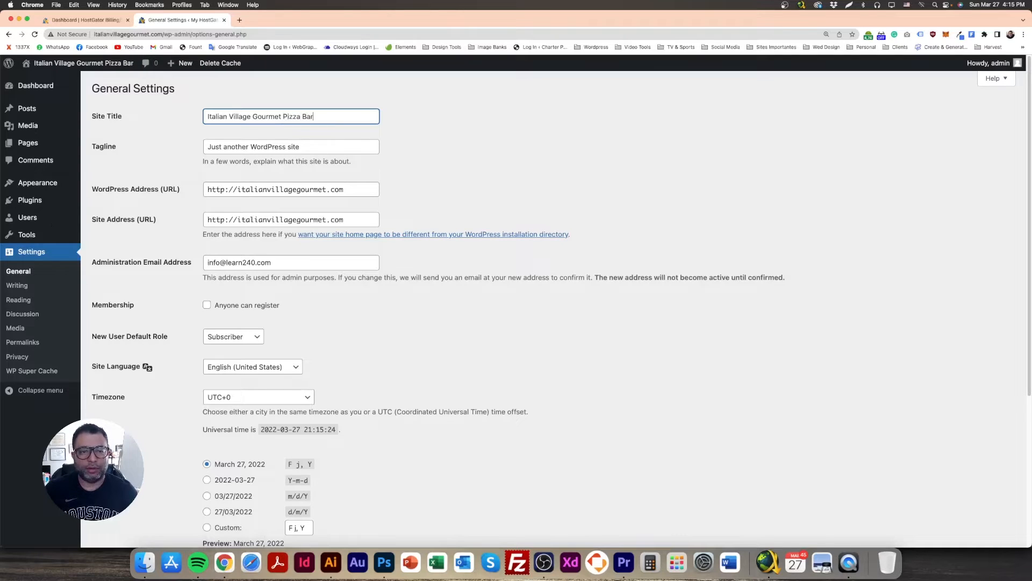
Replace the tagline with "The Best Italian Restaurant in Town"
double_click(294, 147)
click(208, 148)
double_click(269, 147)
click(288, 142)
triple_click(287, 142)
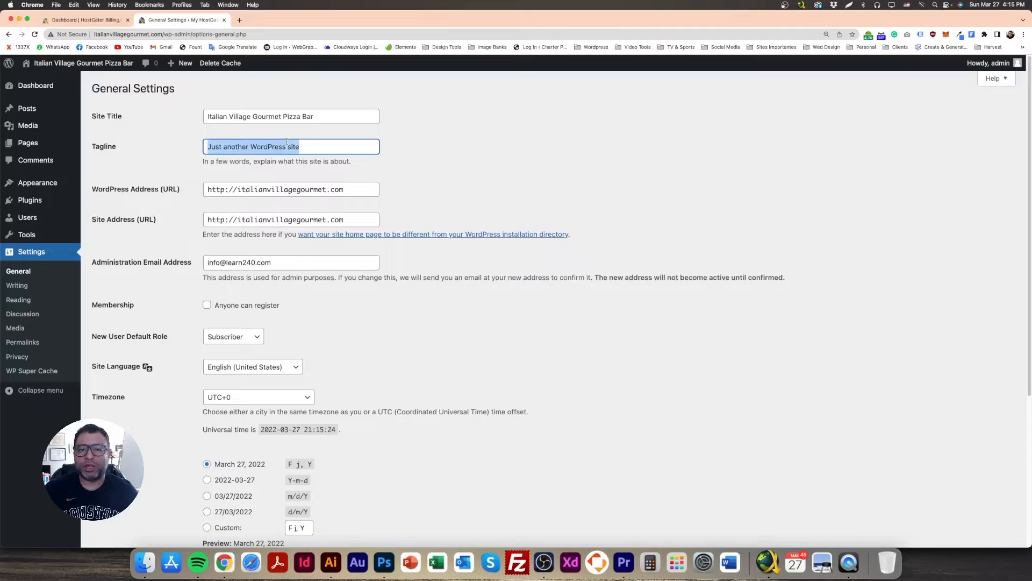
key(BackSpace)
text(The Best)
key(BackSpace)
key(BackSpace)
key(BackSpace)
key(BackSpace)
key(BackSpace)
text(Best )
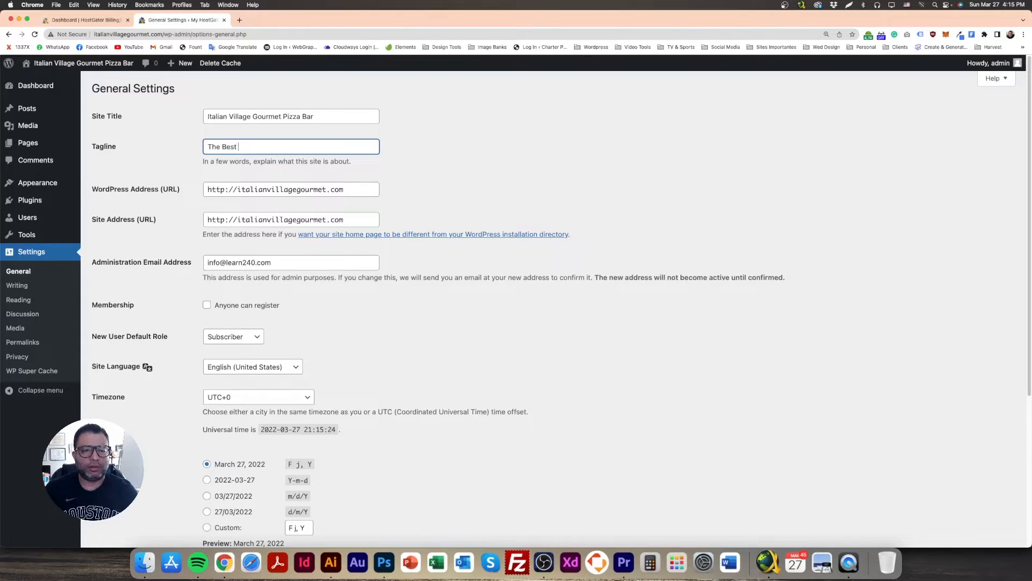
text(Italian Res)
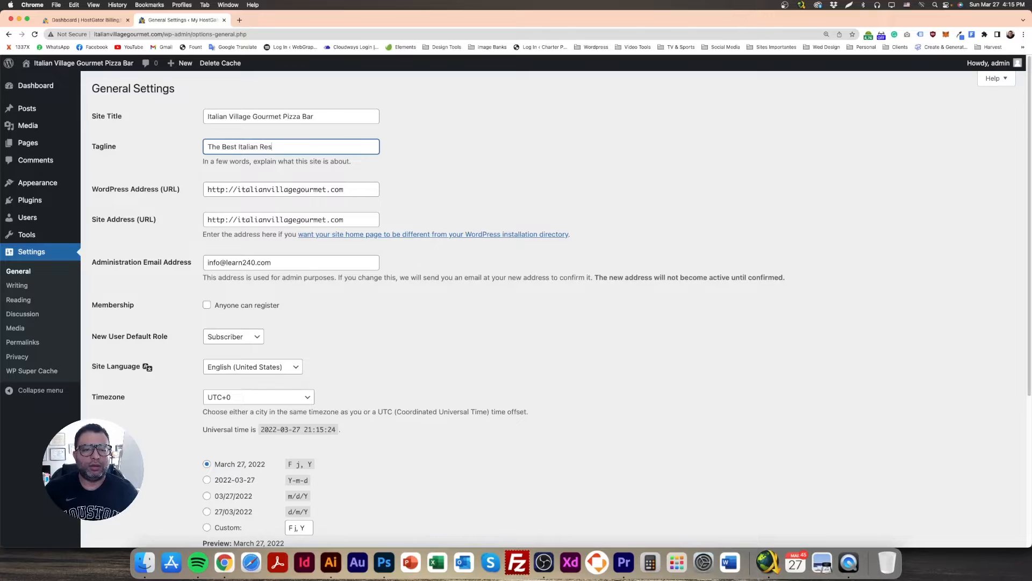
text(taurant in Town)
click(447, 182)
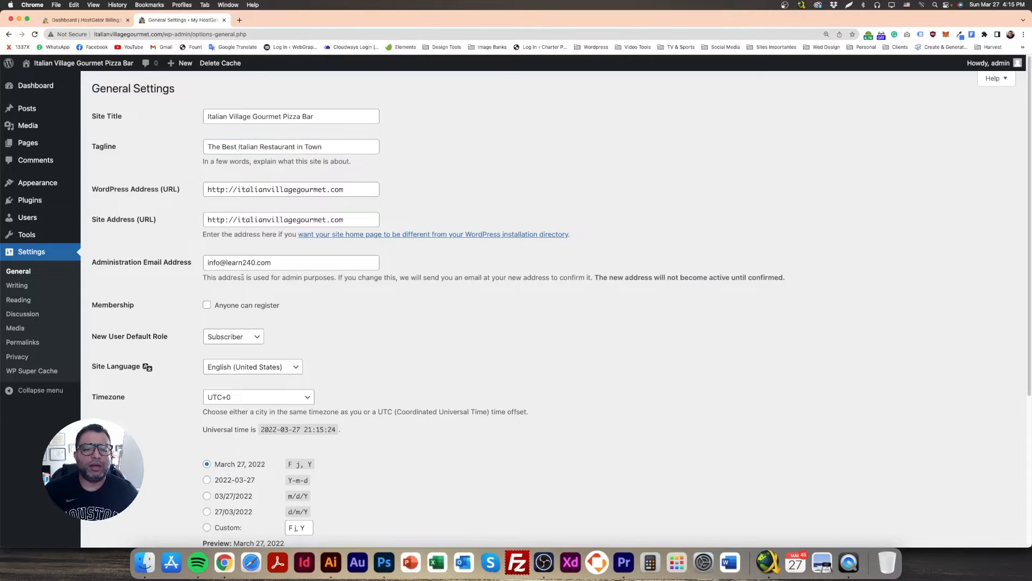
Review the general settings, then switch to the HostGator portal and check the type and status of the site's SSL certificate
scroll(332, 272, down, 1)
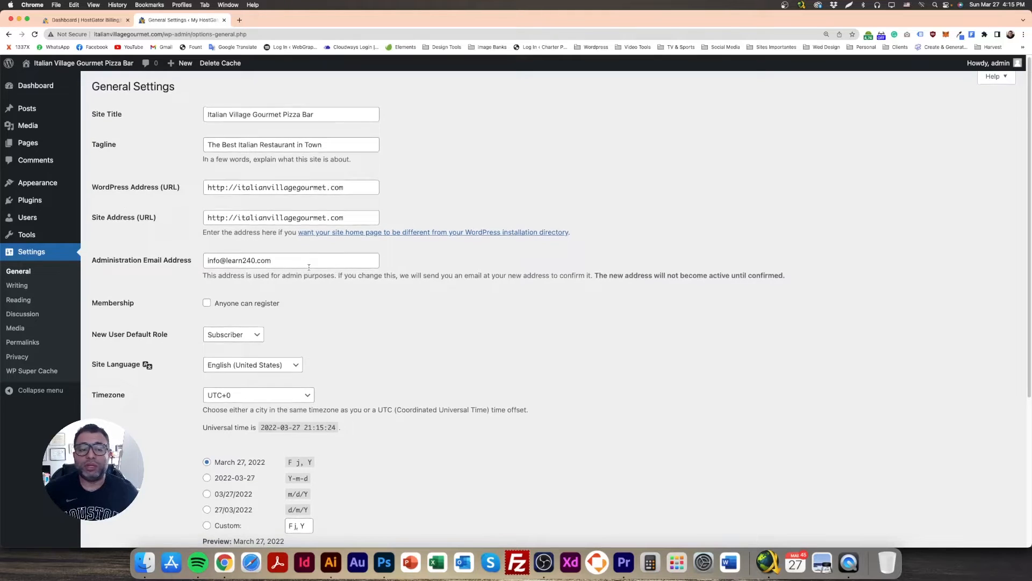
scroll(309, 267, down, 5)
scroll(232, 222, up, 5)
click(226, 211)
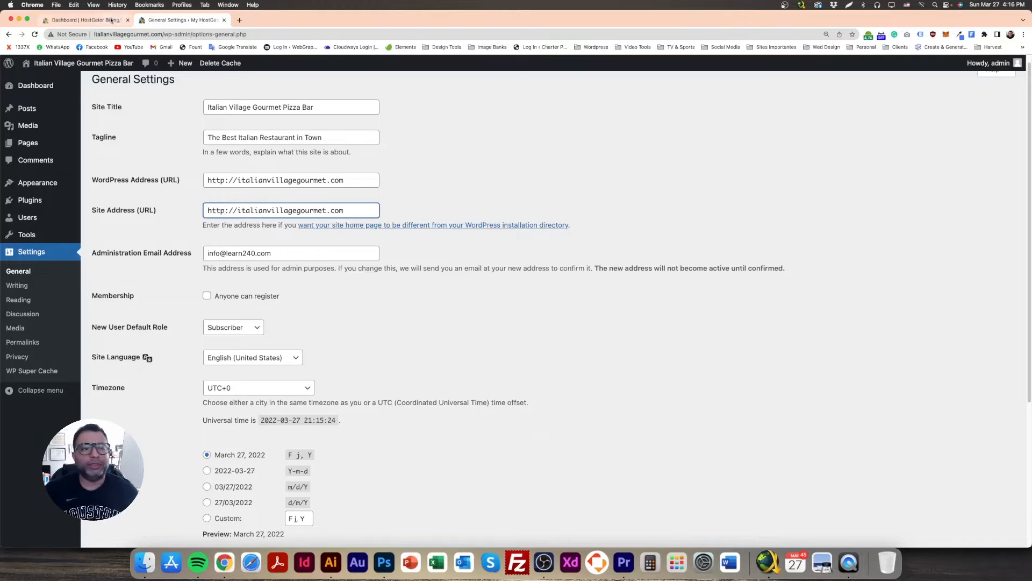
click(85, 20)
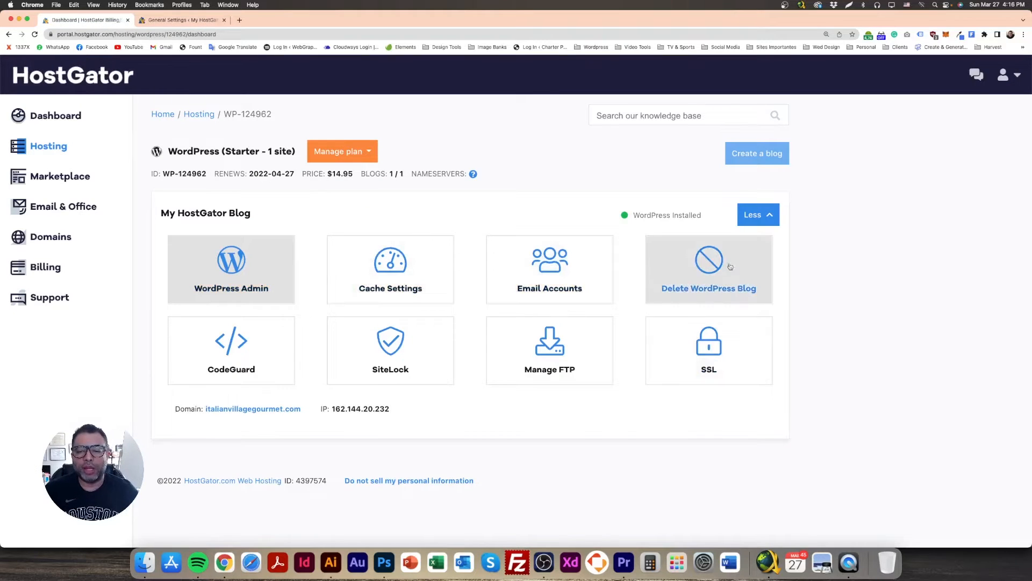
click(709, 352)
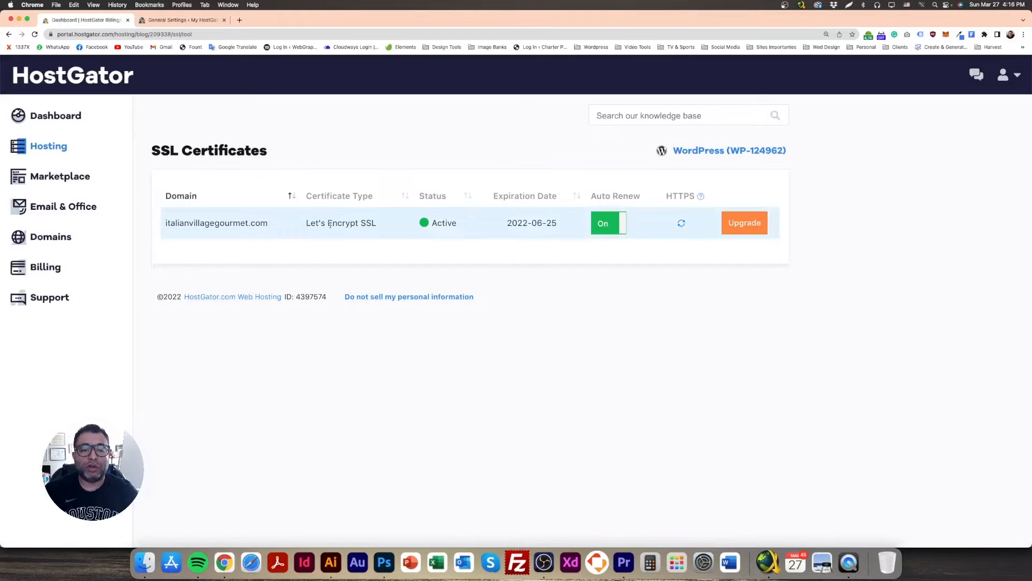
drag(306, 222, 376, 223)
drag(457, 223, 437, 224)
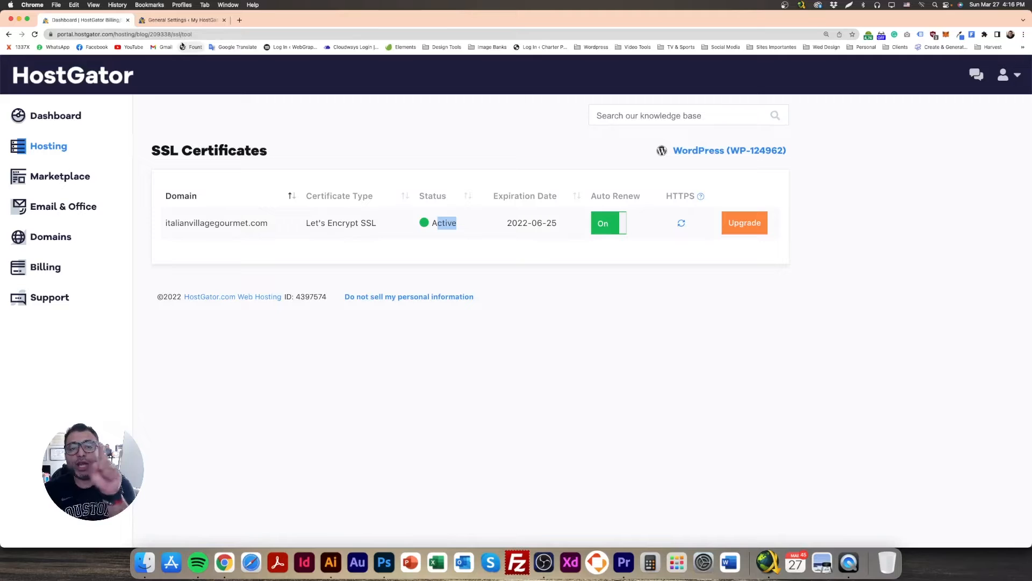
Return to the WordPress General Settings, inspect the protocol in the WordPress Address and in the page URL, and reload the page
click(201, 24)
click(225, 181)
drag(233, 180, 191, 183)
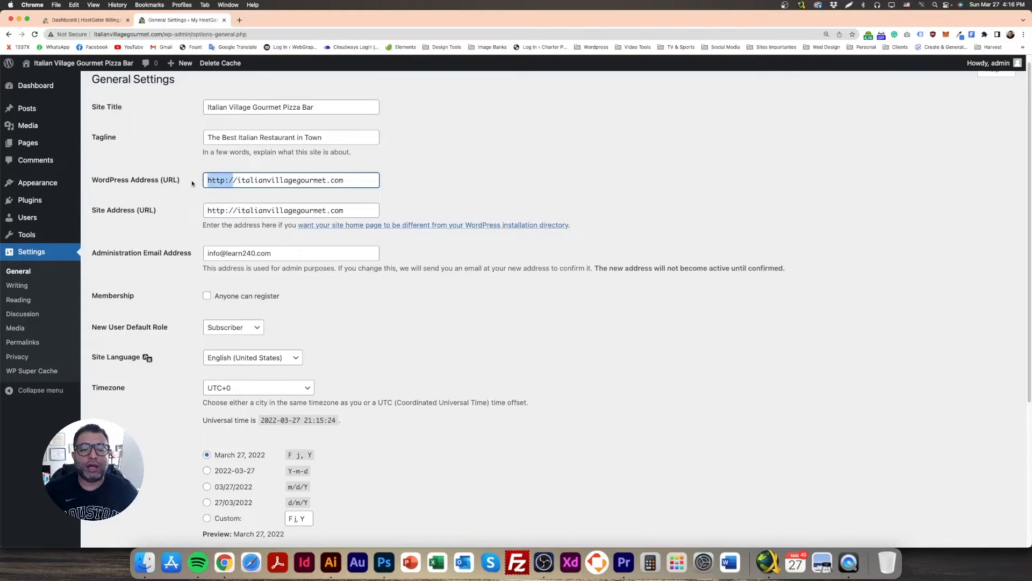
click(106, 34)
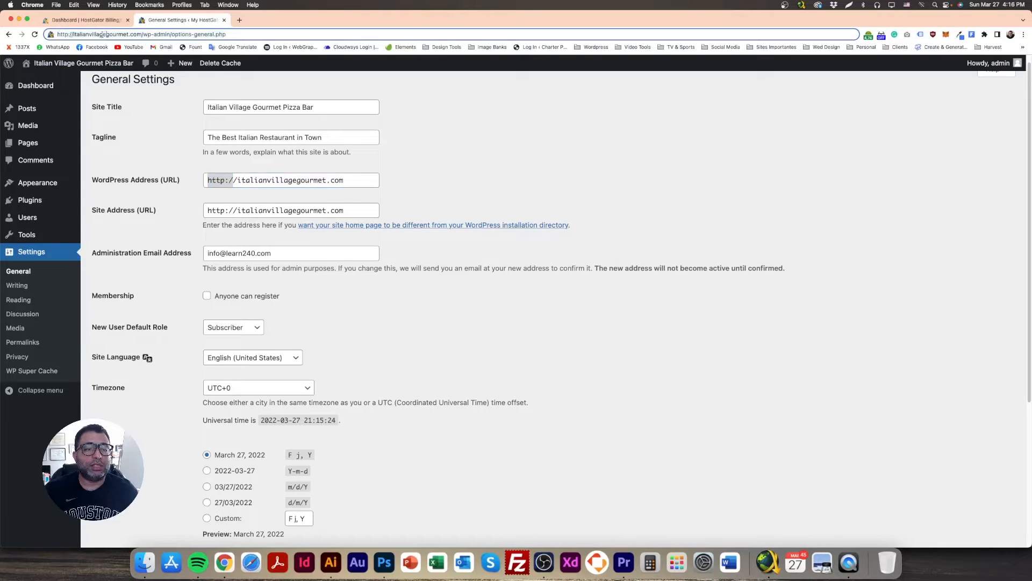
double_click(241, 33)
key(Return)
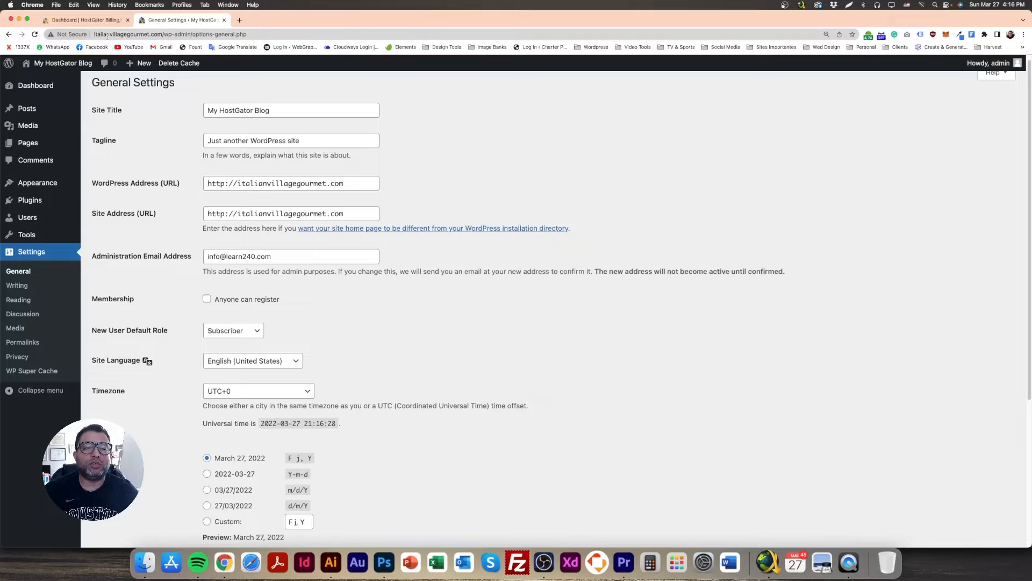
Change the site title to "Italian Village Gourmet Pizza Bar"
click(222, 184)
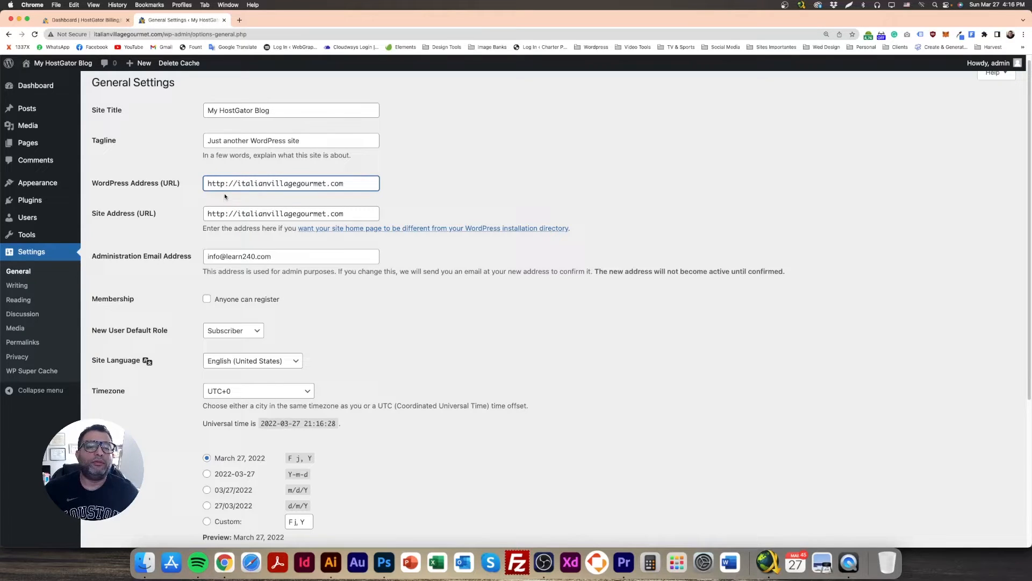
click(224, 113)
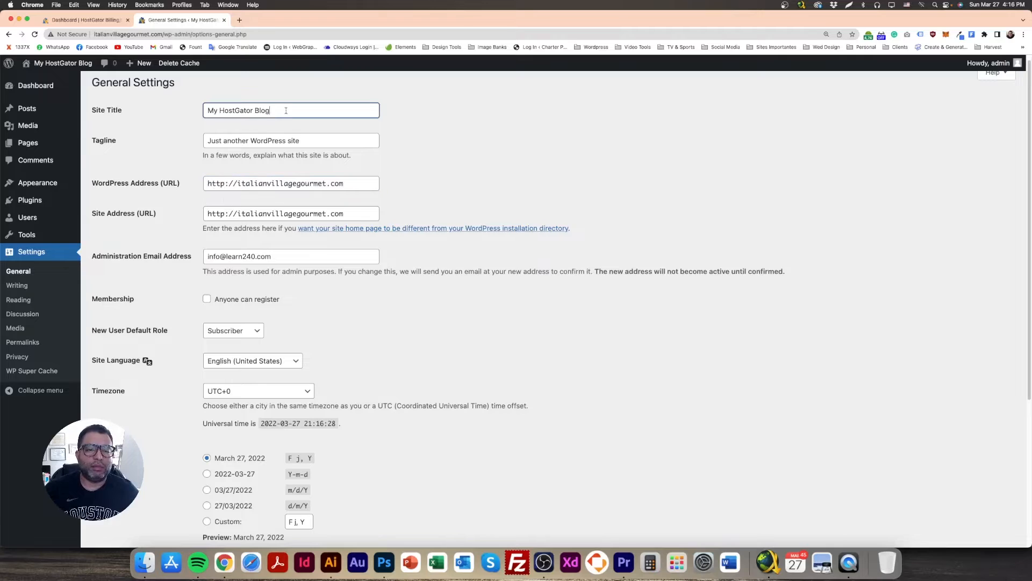
key(super+a)
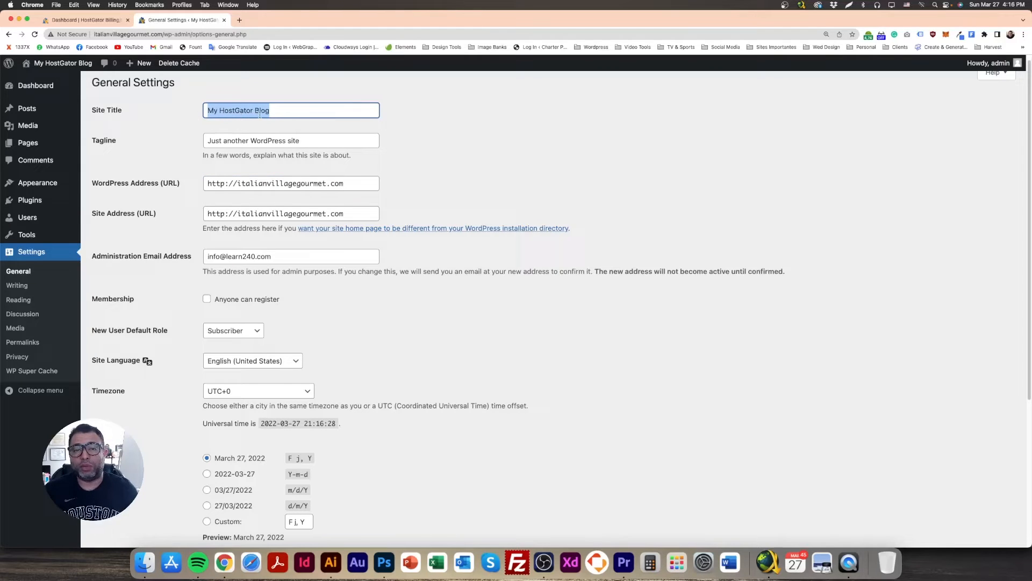
text(Italian Vitt)
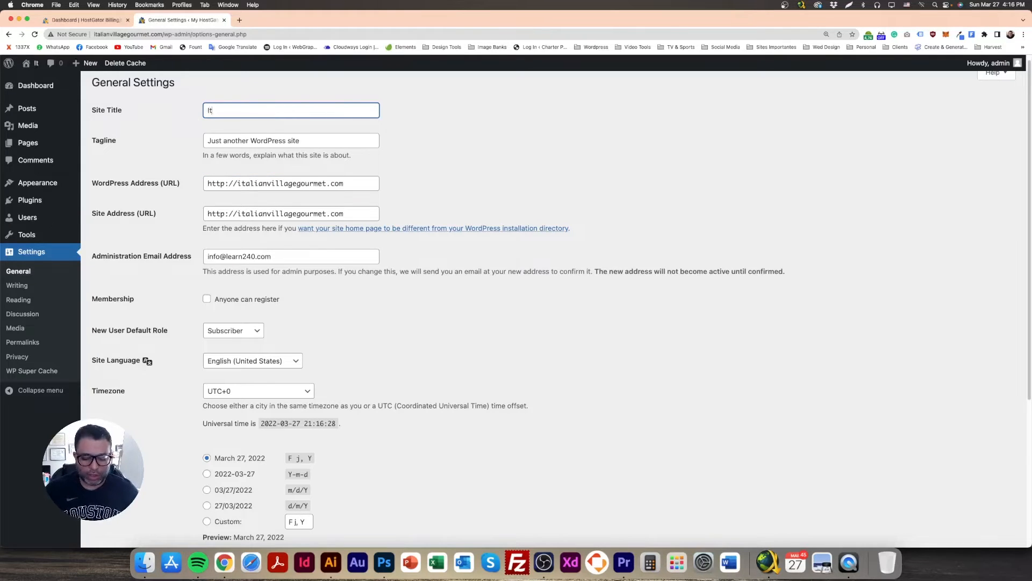
key(BackSpace)
key(BackSpace)
text(llage )
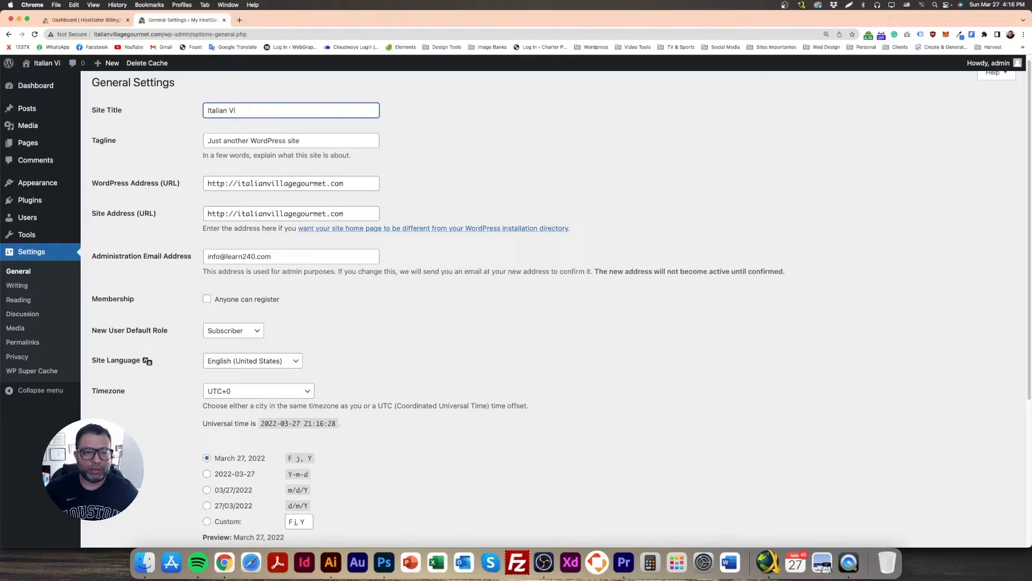
text(Gourmet)
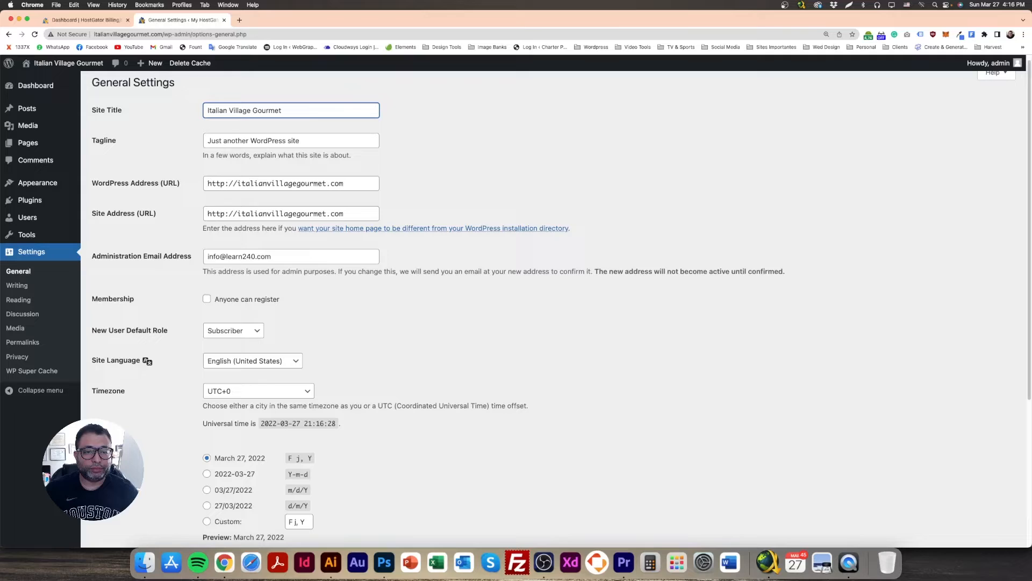
text( Pizza Bar)
Replace the tagline with "The Best Italian Experience in Town"
key(Tab)
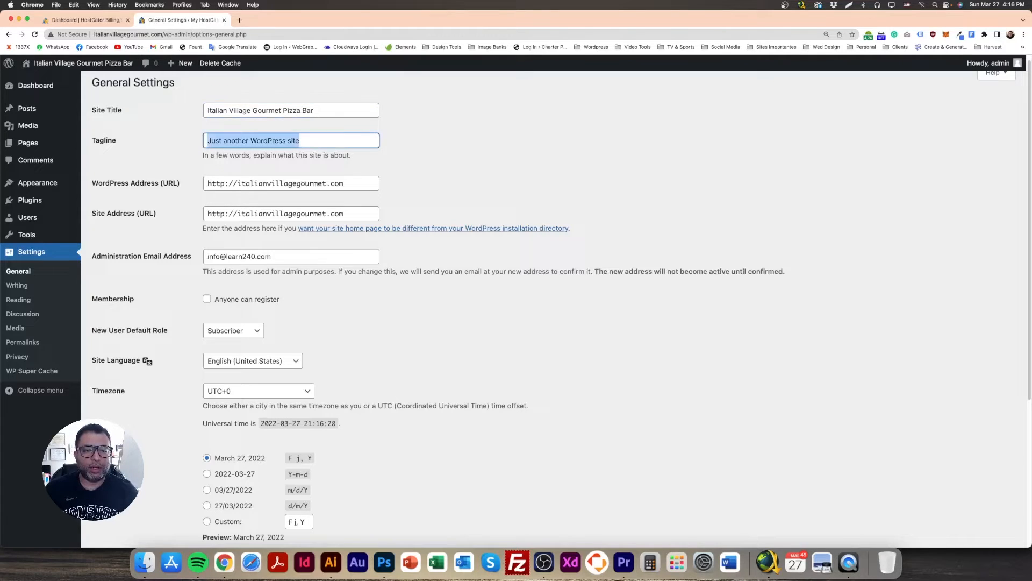
text(The Best )
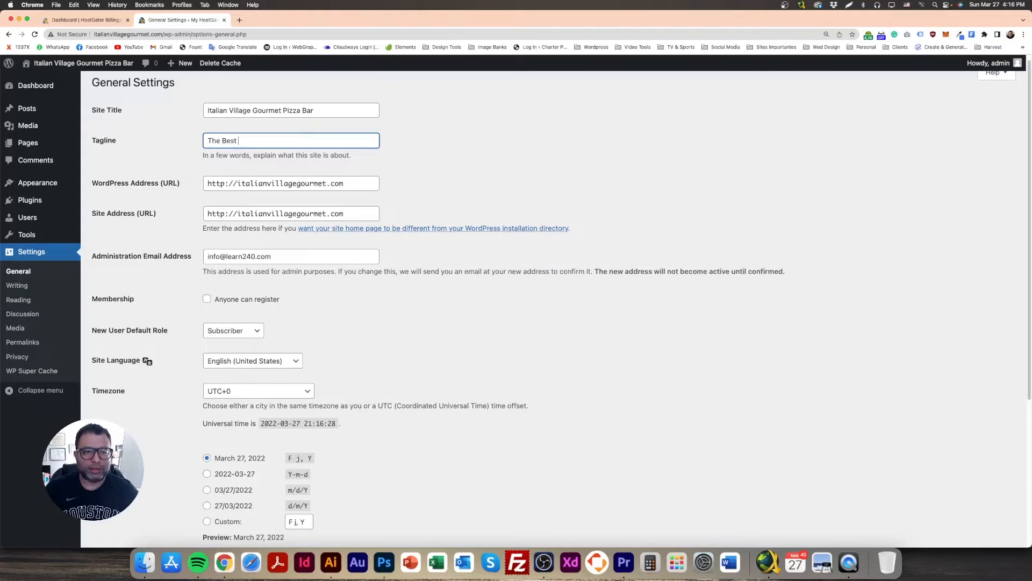
text(Italian Experience)
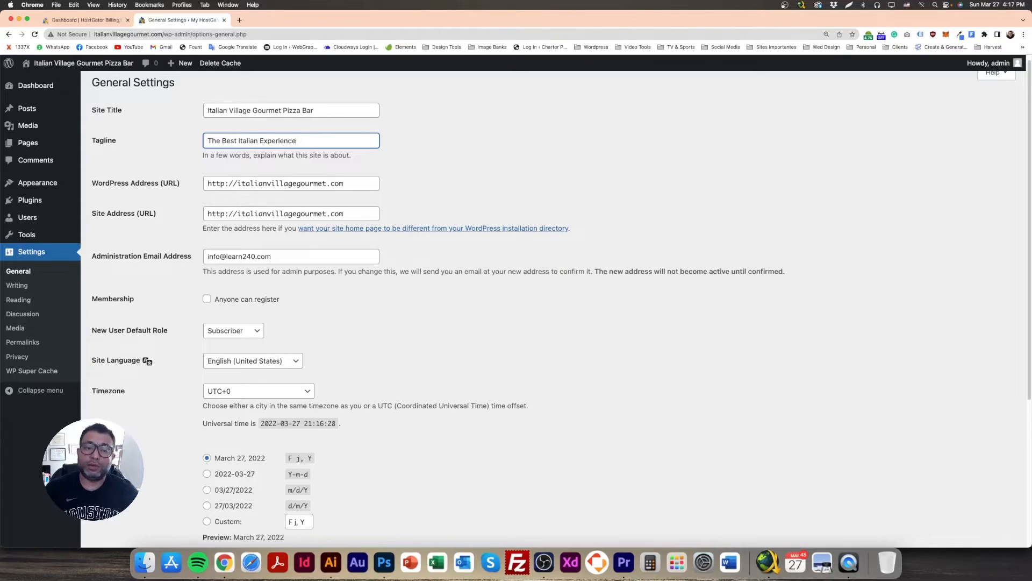
text( in Townb)
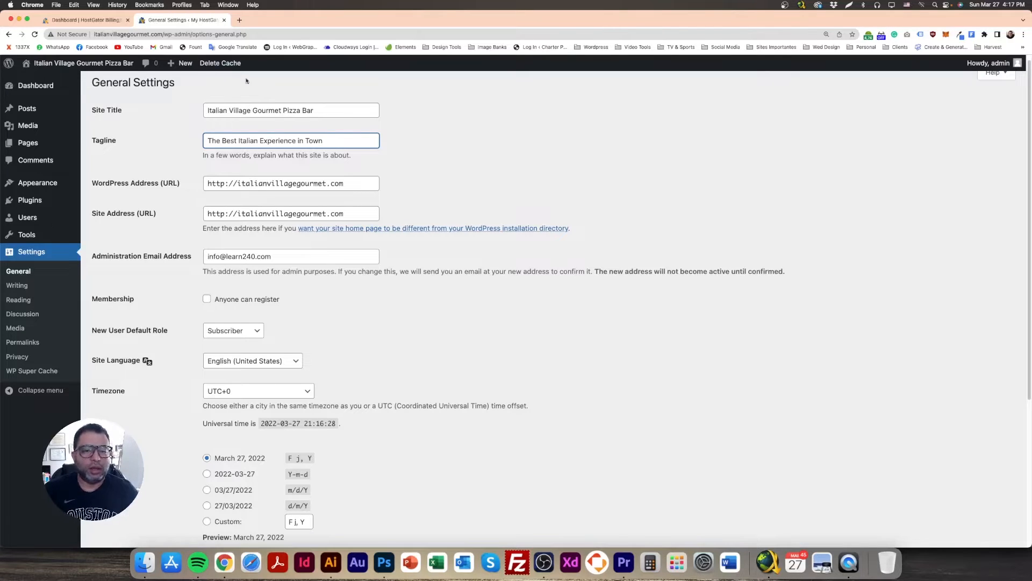
click(225, 184)
text(s)
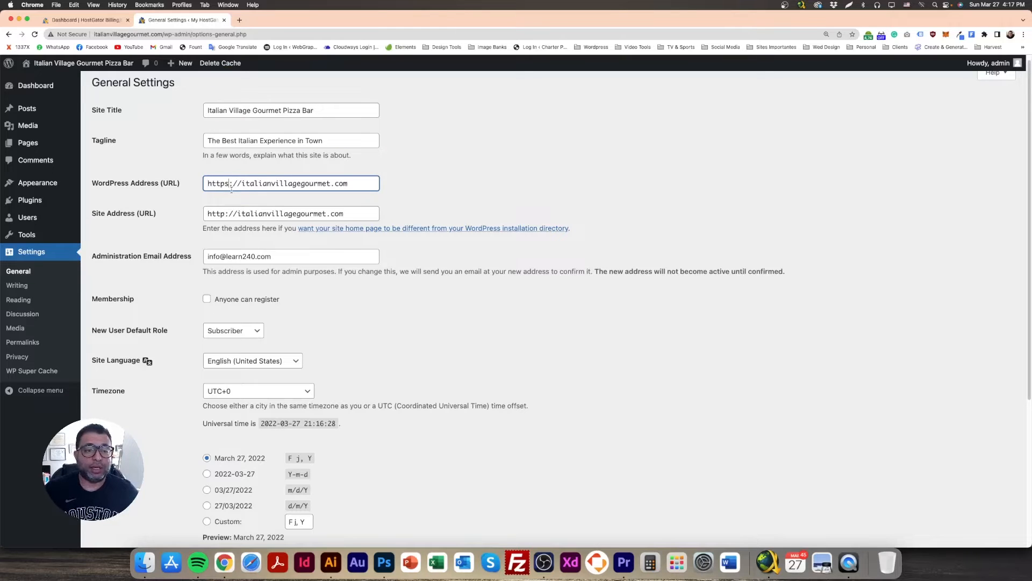
click(227, 213)
text(s)
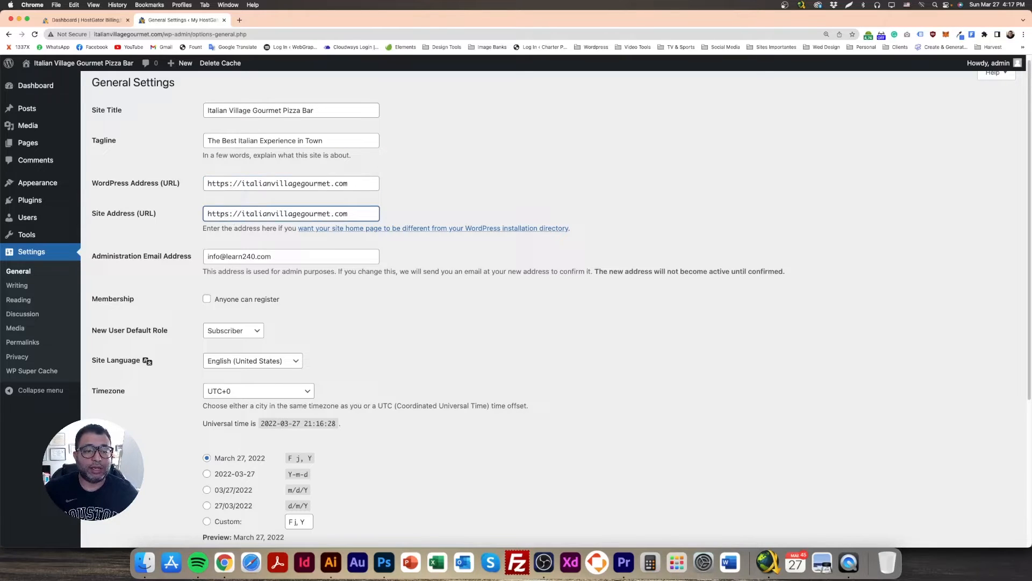
scroll(310, 336, down, 5)
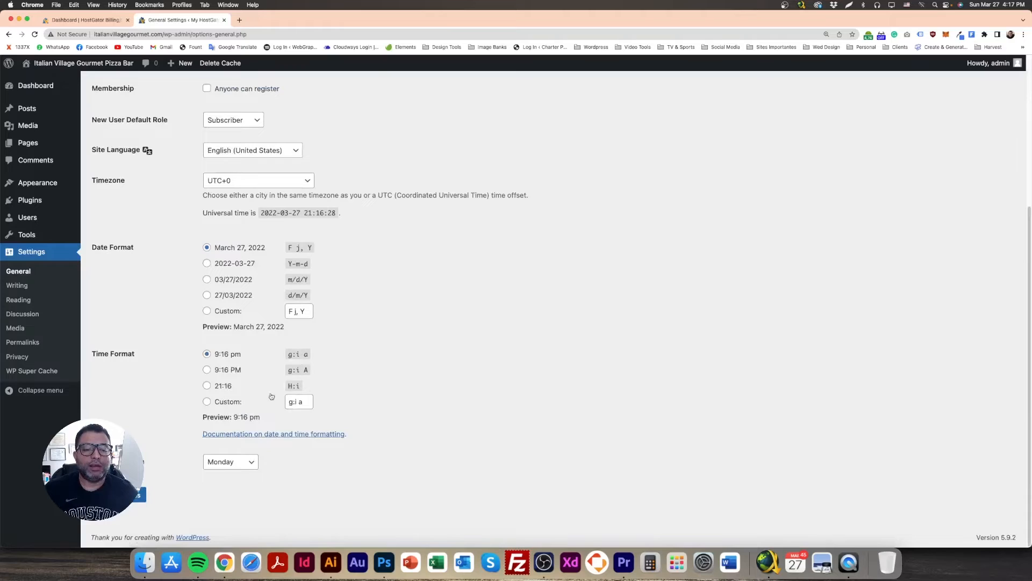
click(121, 495)
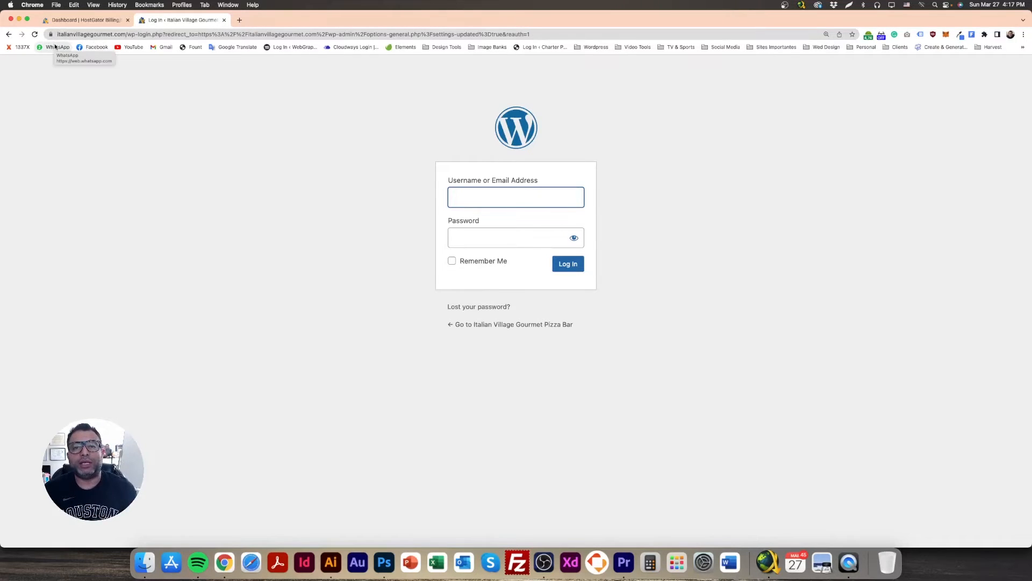
Close the WordPress login page and reopen the site's admin dashboard through the Starter-1-site package in the HostGator portal
click(225, 19)
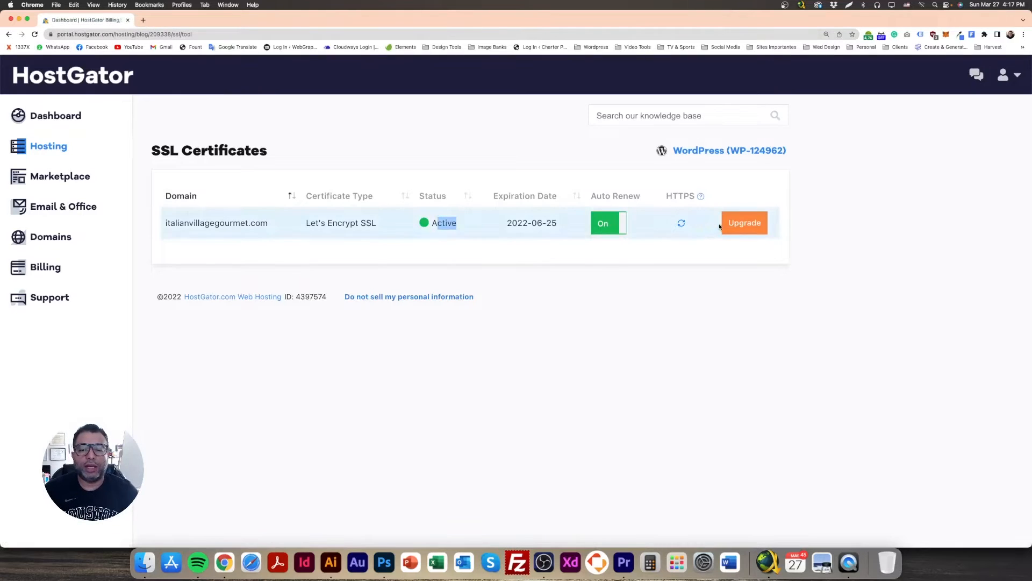
click(58, 150)
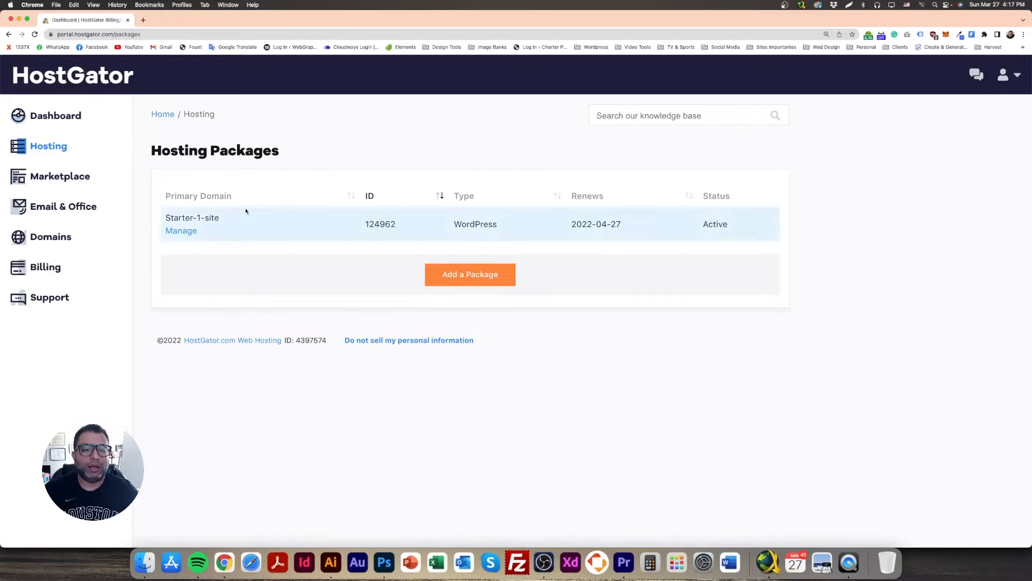
click(183, 231)
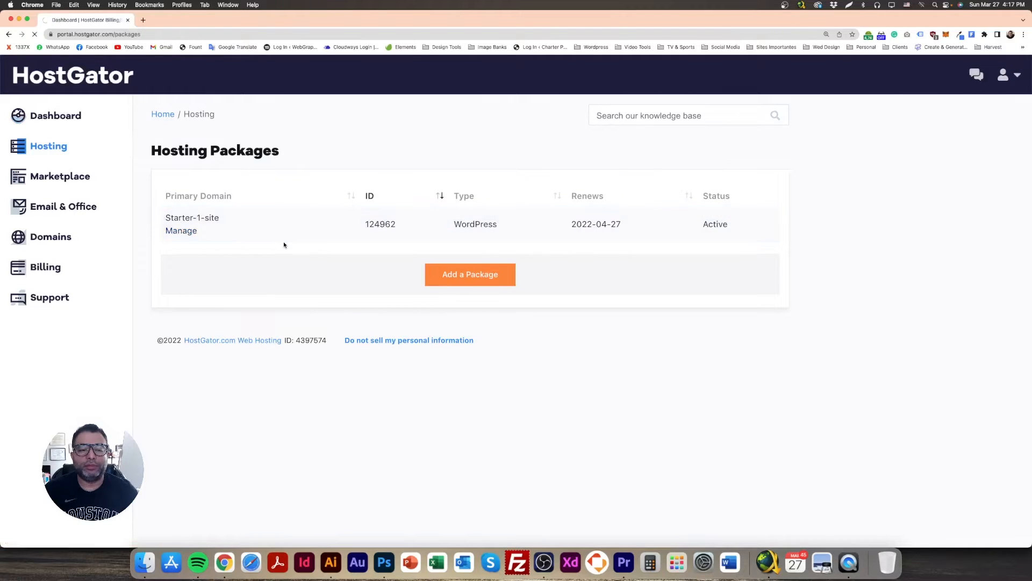
click(232, 271)
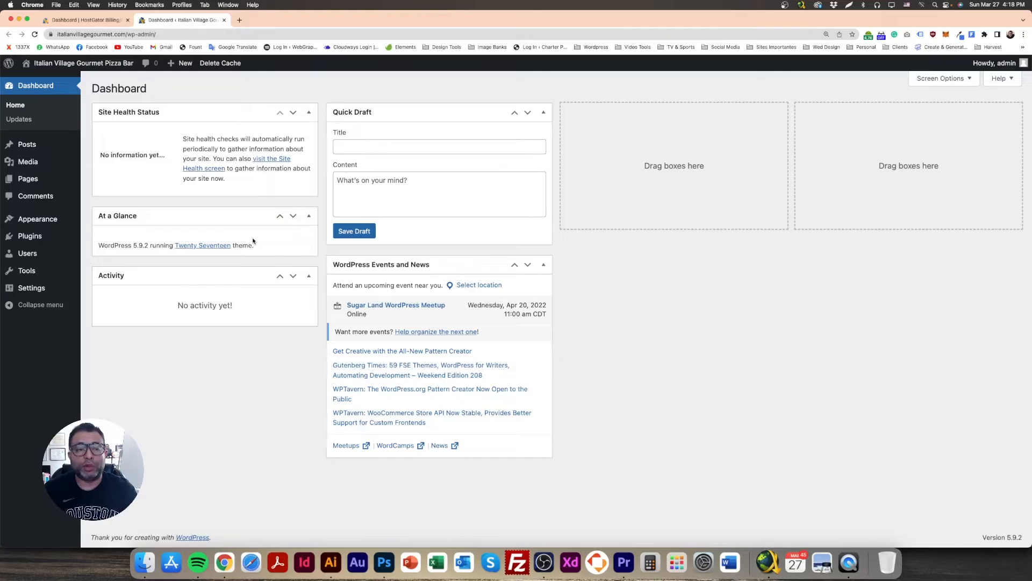
Open the General Settings and check the saved site title and tagline
click(102, 289)
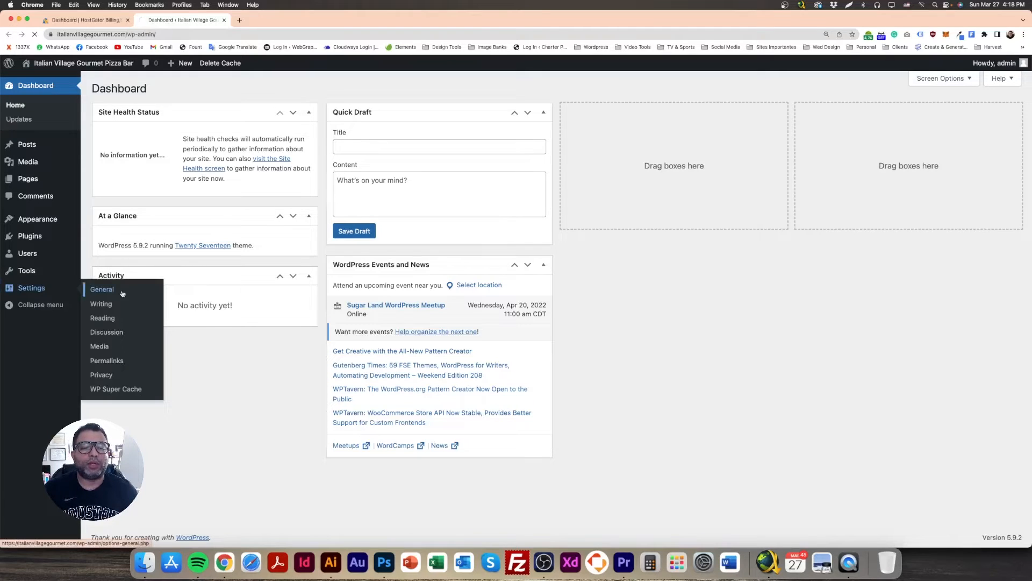
drag(253, 116, 315, 116)
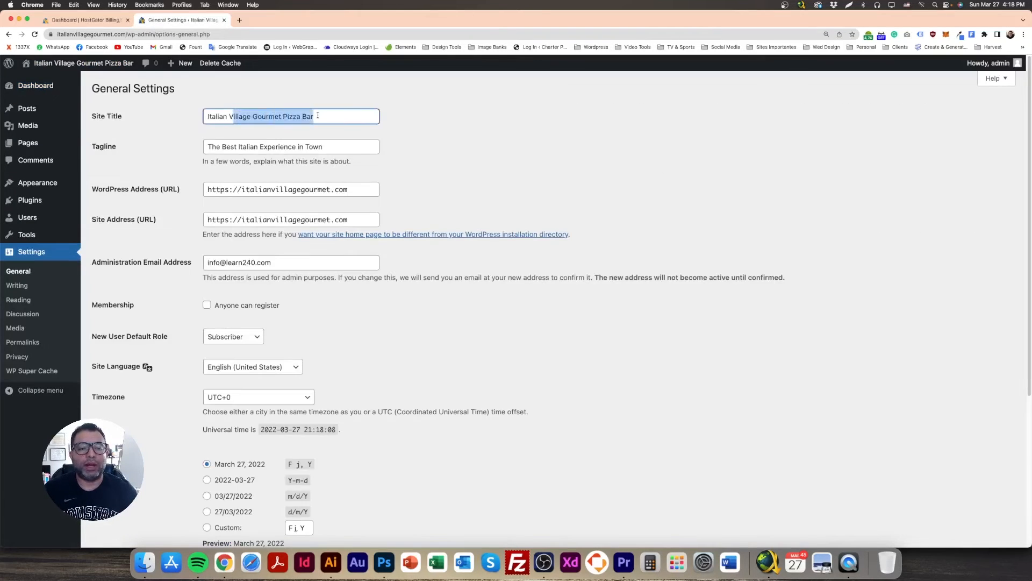
drag(222, 147, 358, 147)
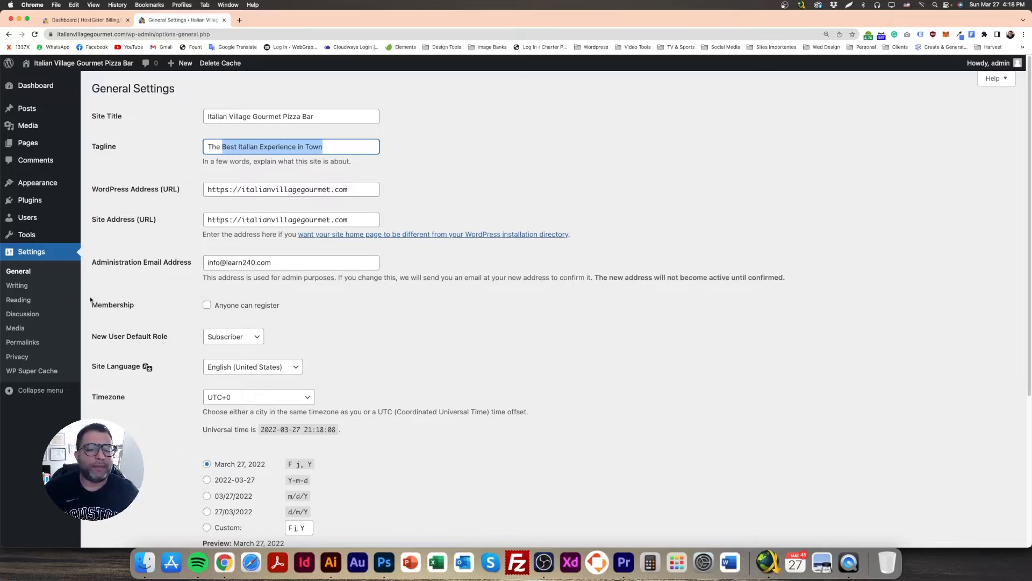
Set the permalink structure to Post name and save the change
click(27, 343)
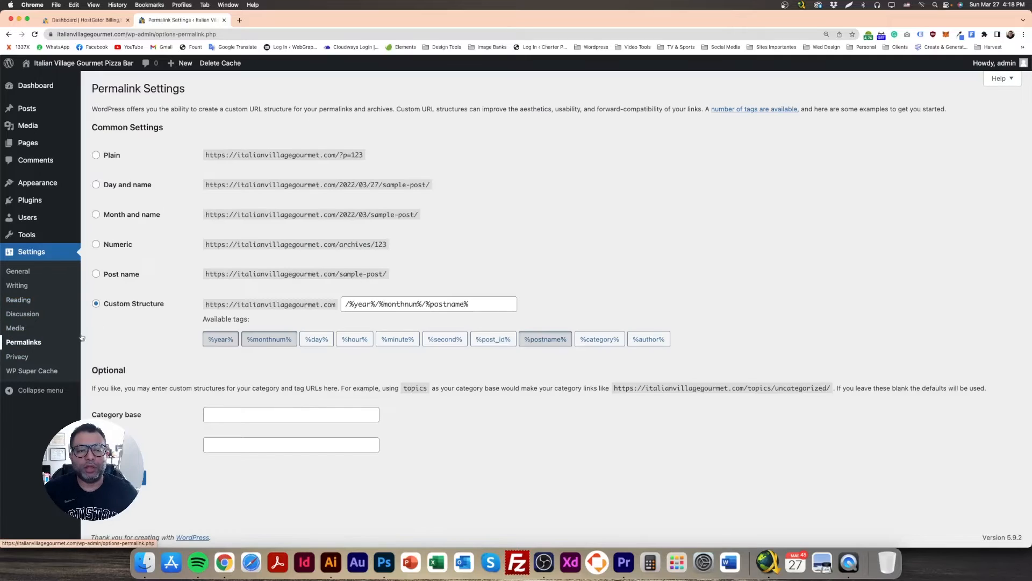
click(96, 275)
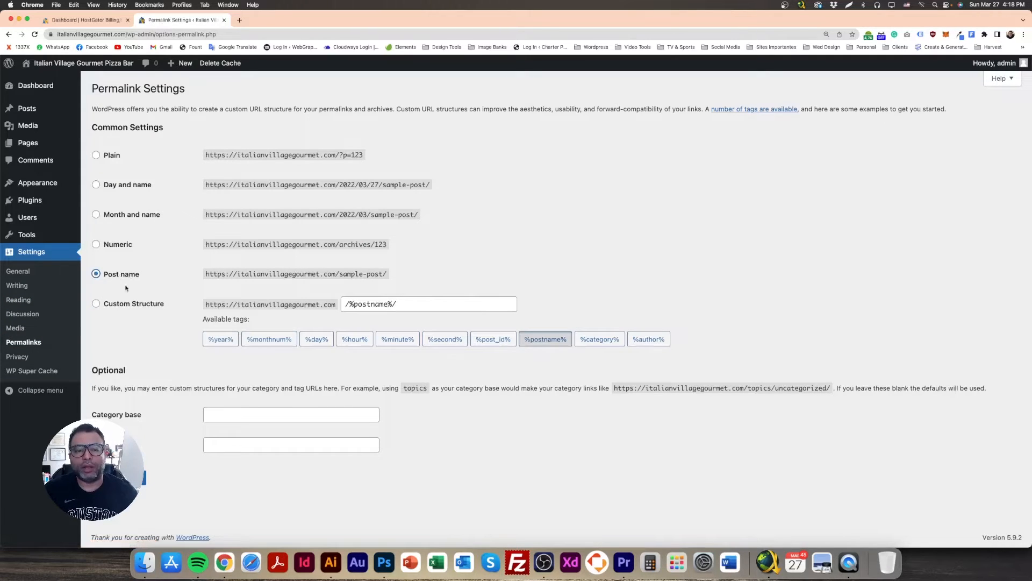
click(144, 479)
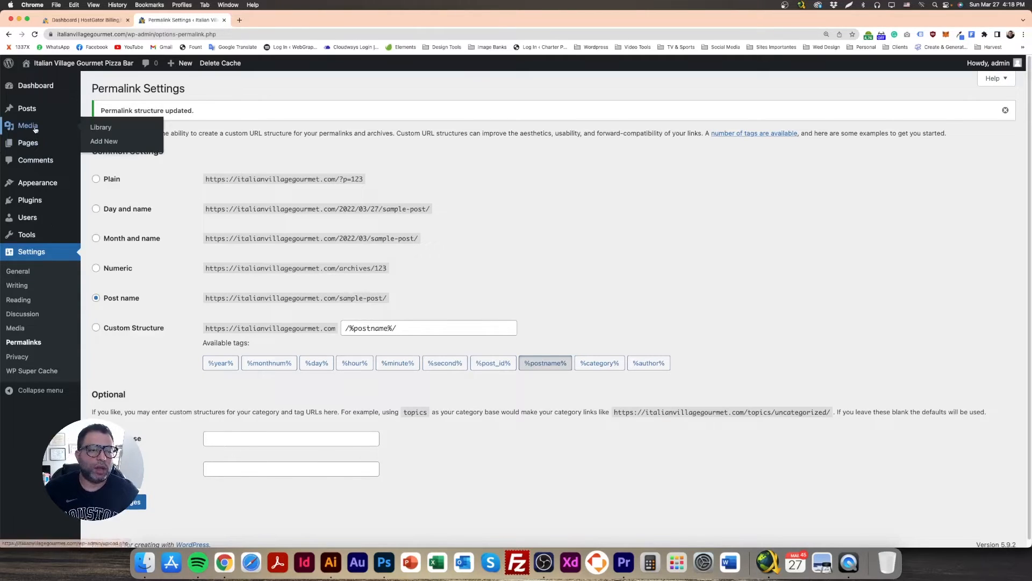
Check the pages list and the installed plugins, and install the Classic Editor plugin from the plugin directory
click(33, 144)
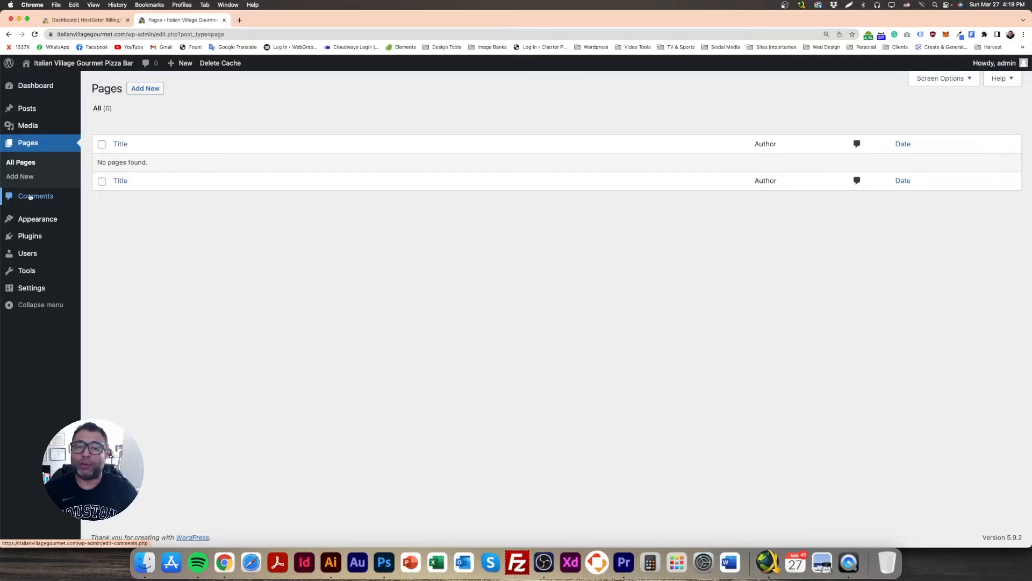
click(48, 242)
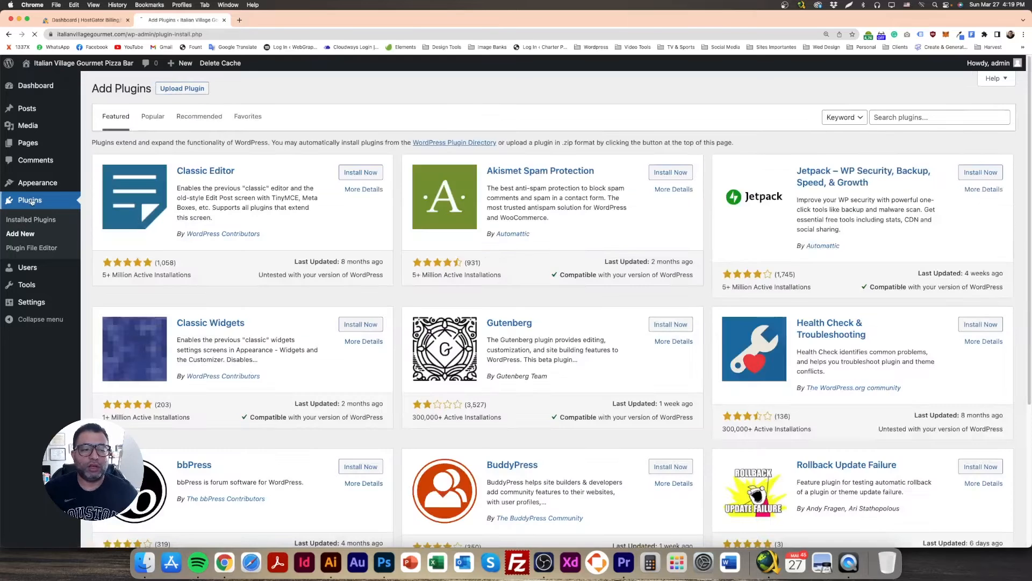
click(31, 200)
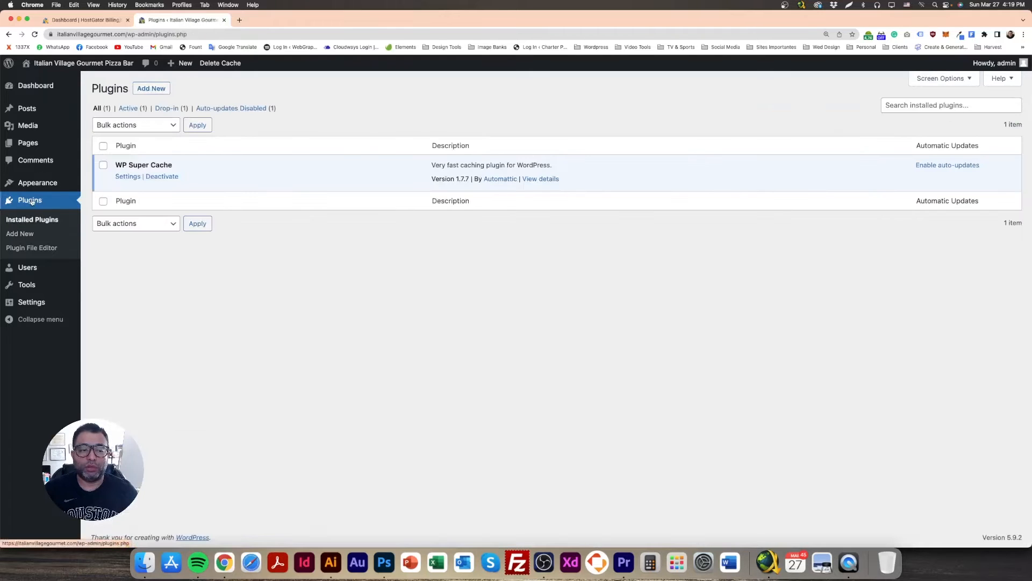
click(162, 92)
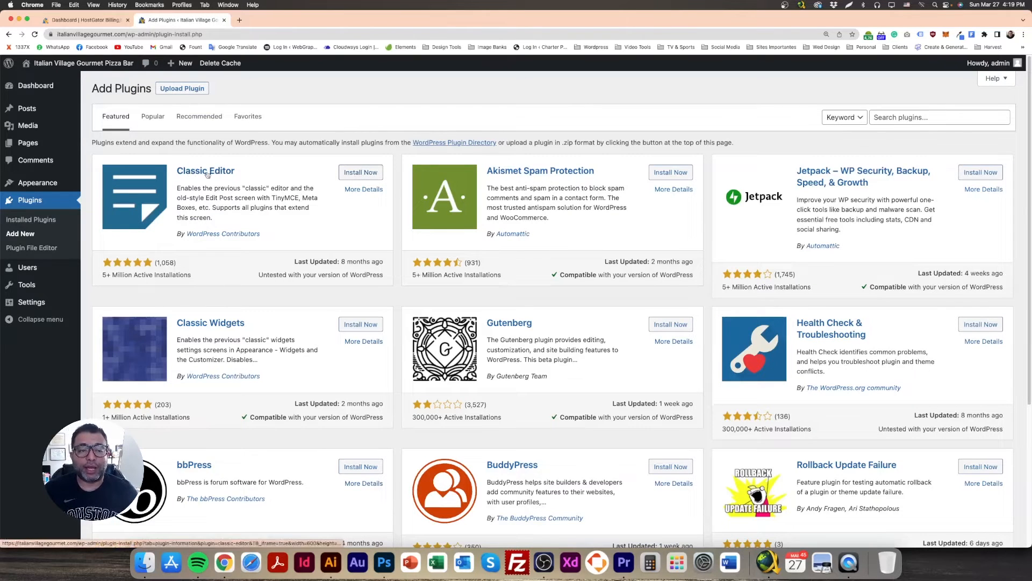
click(364, 174)
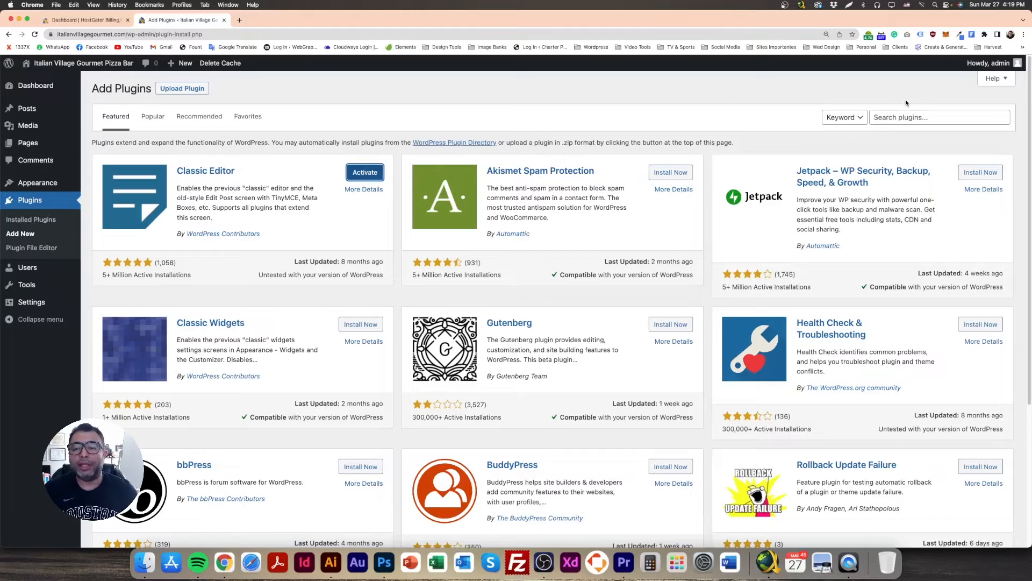
Search the plugin directory for "All in One" and install All-in-One WP Migration
click(917, 115)
text(All in One)
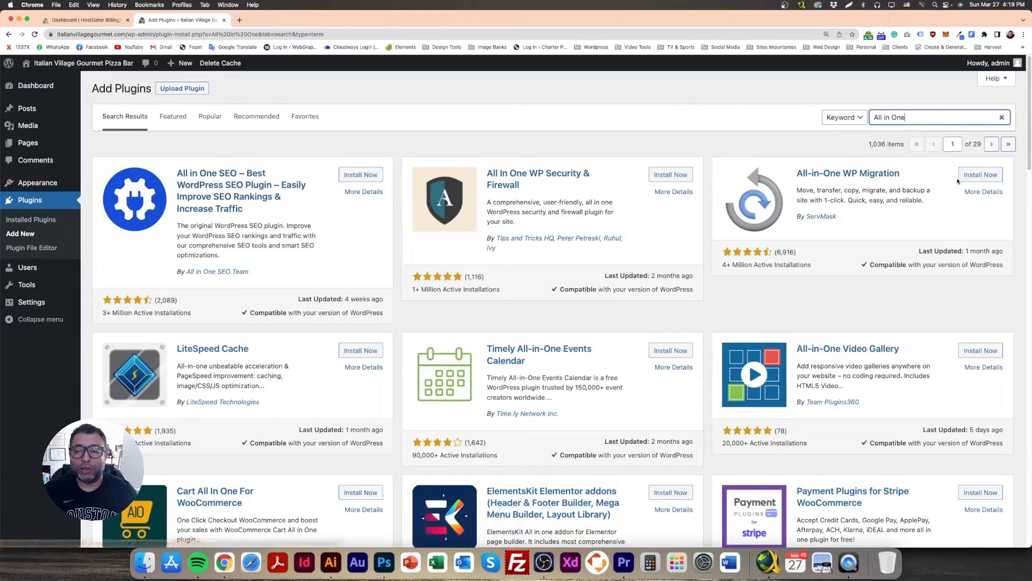
click(981, 176)
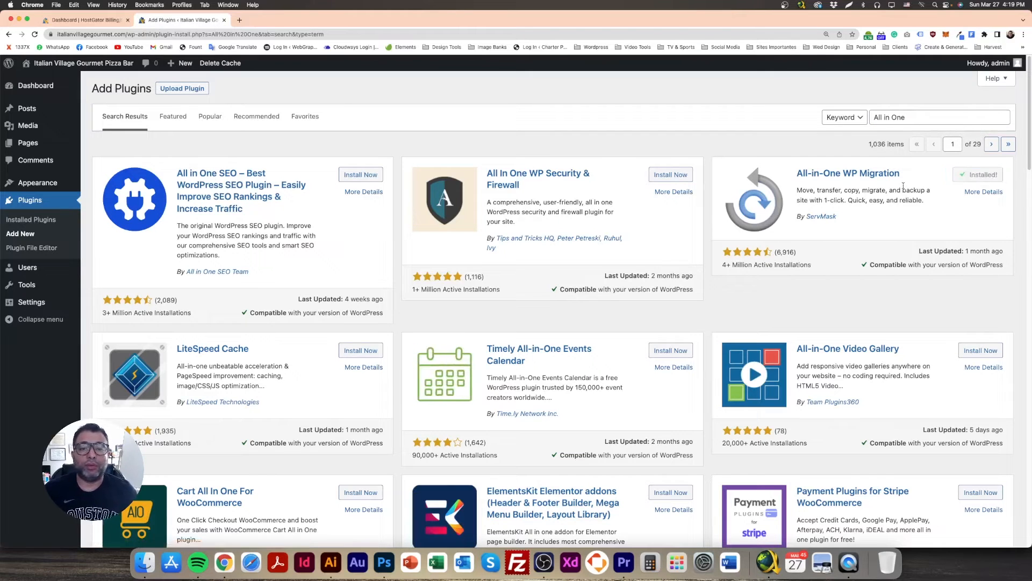
Search the plugin directory for "Cerber" and install WP Cerber Security, Anti-spam & Malware Scan
triple_click(924, 114)
text(Cerber)
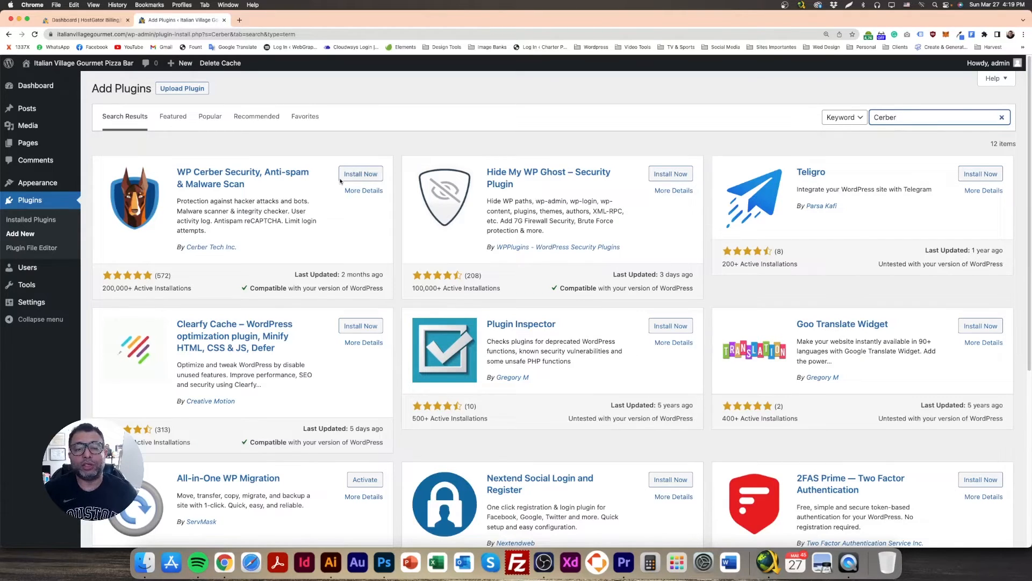
click(355, 175)
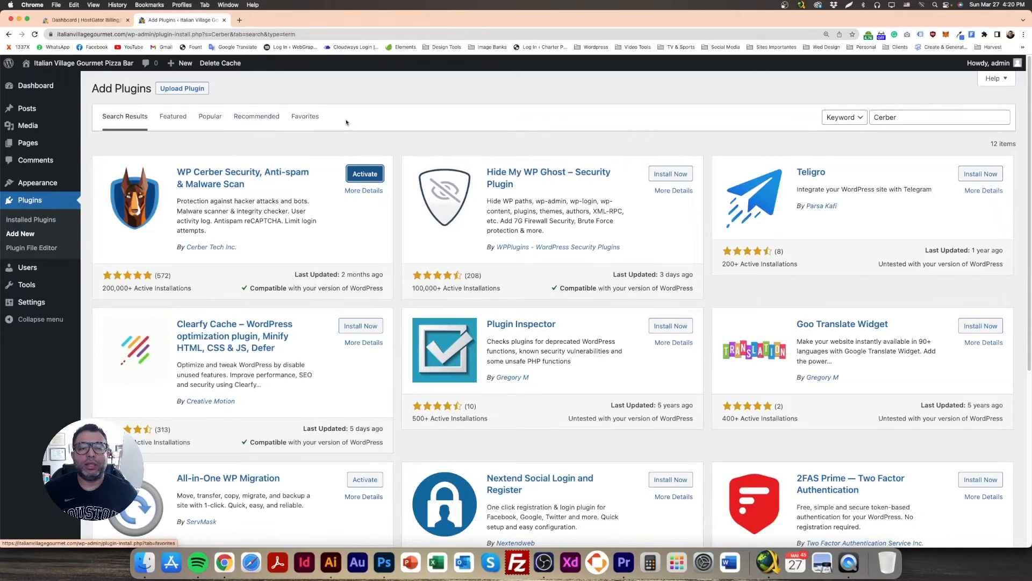
Search the plugin directory for "Brizy" and install the Brizy – Page Builder plugin
drag(908, 118, 852, 123)
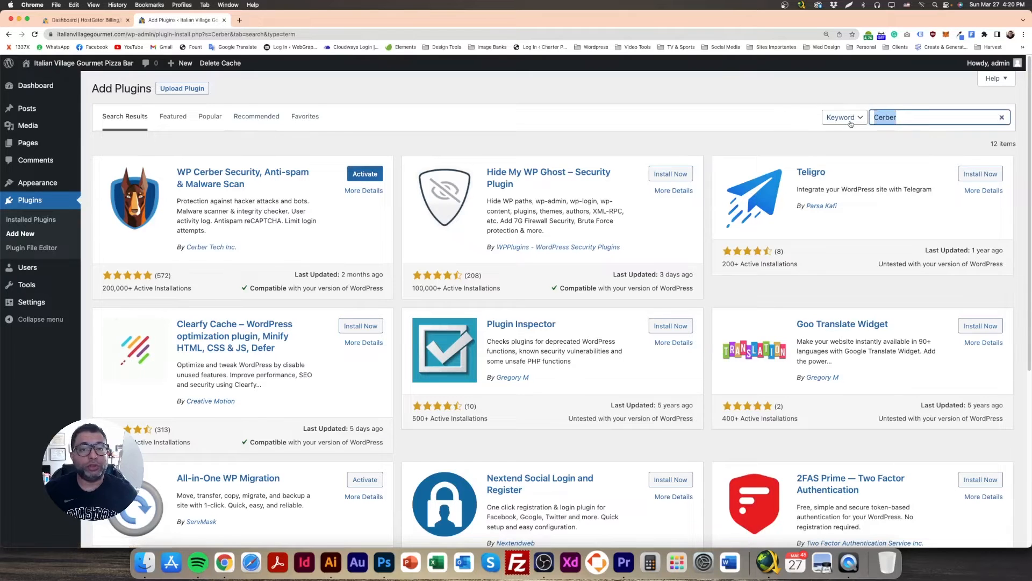
text(Brizy)
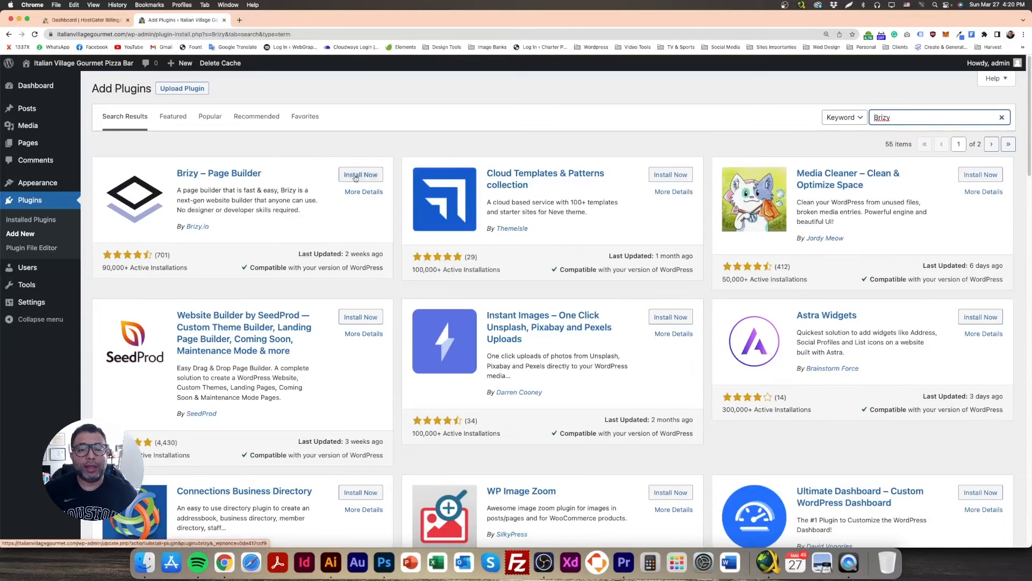
click(365, 178)
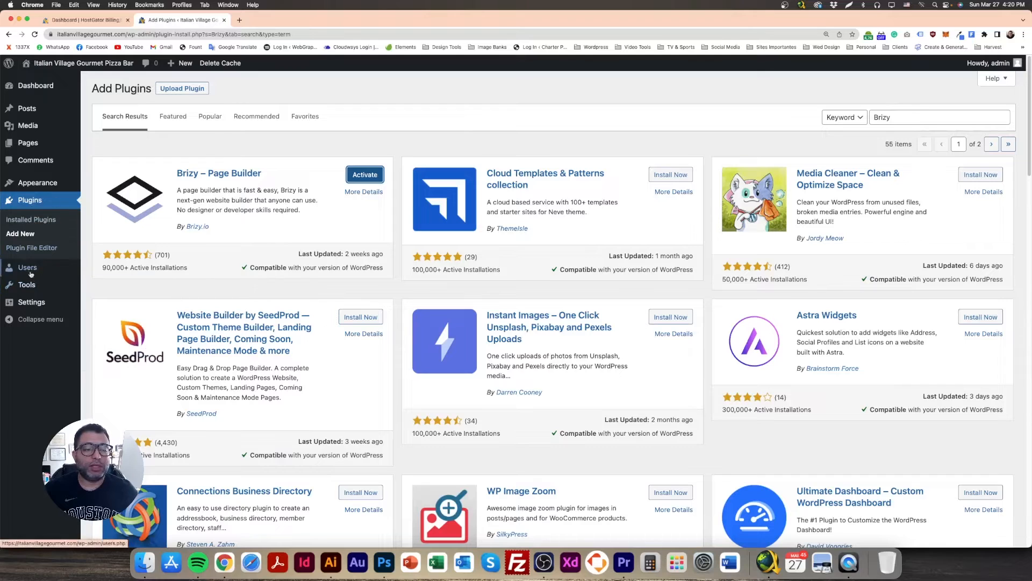
Activate all the installed plugins together with a bulk action on the installed plugins list
click(31, 201)
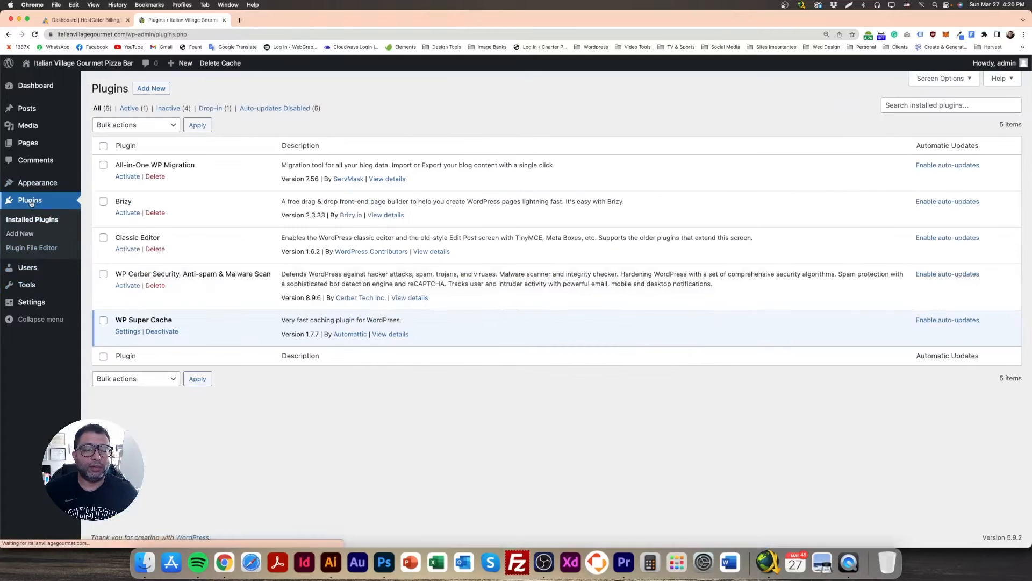
click(103, 145)
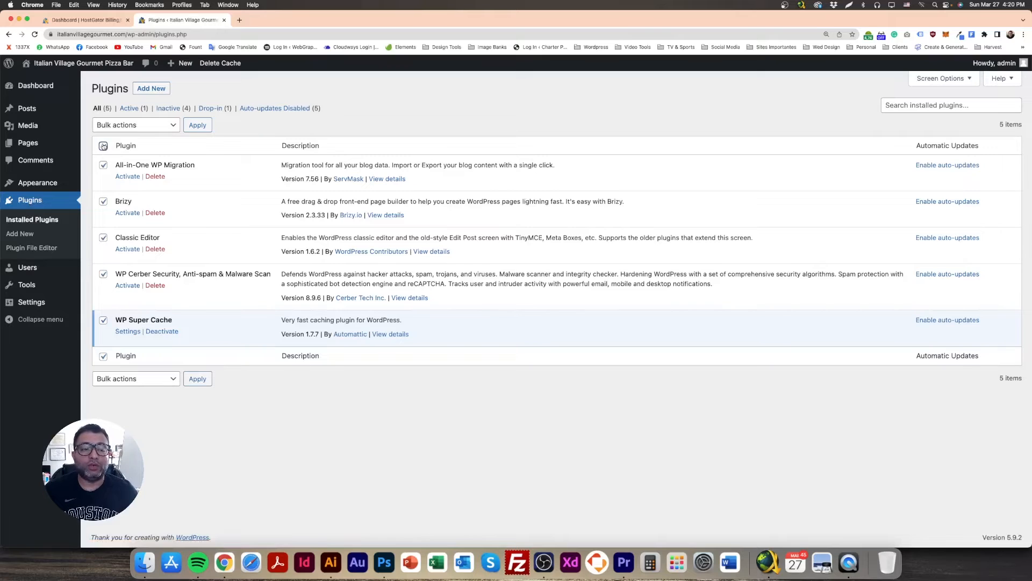
click(138, 126)
click(137, 137)
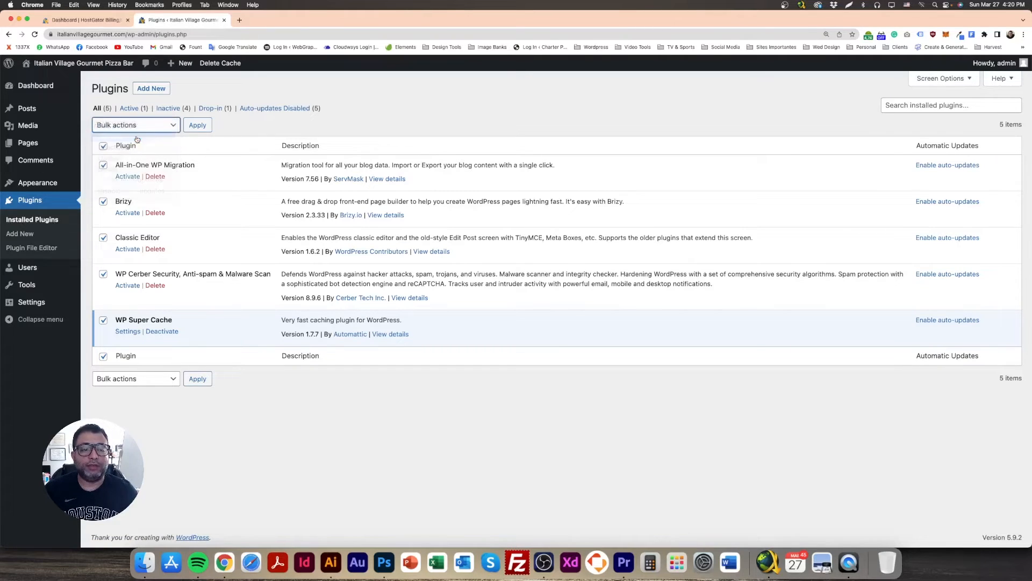
click(199, 126)
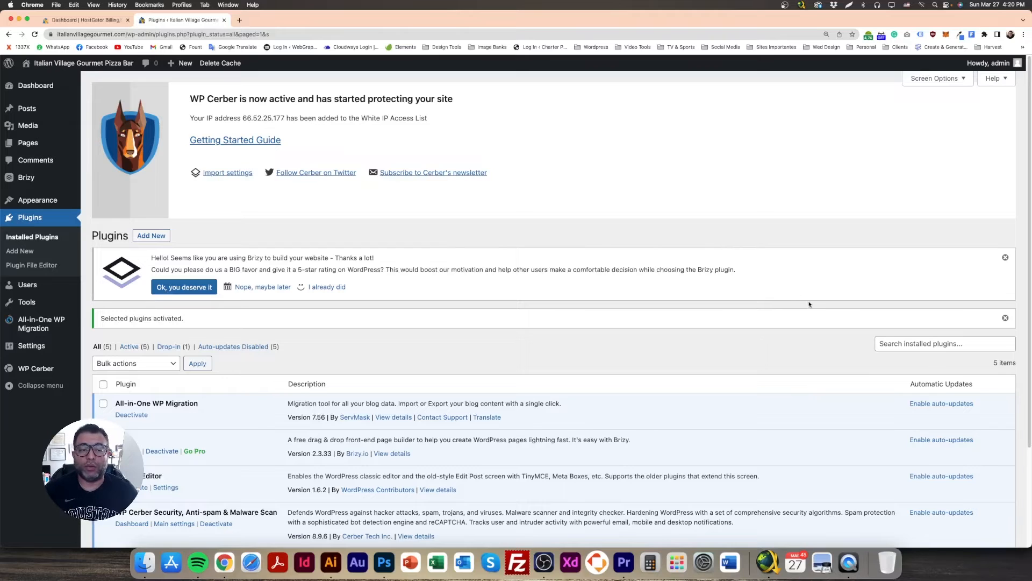
Dismiss the Brizy rating request as already done, check WP Cerber's settings import page, and return to the installed plugins list
click(333, 291)
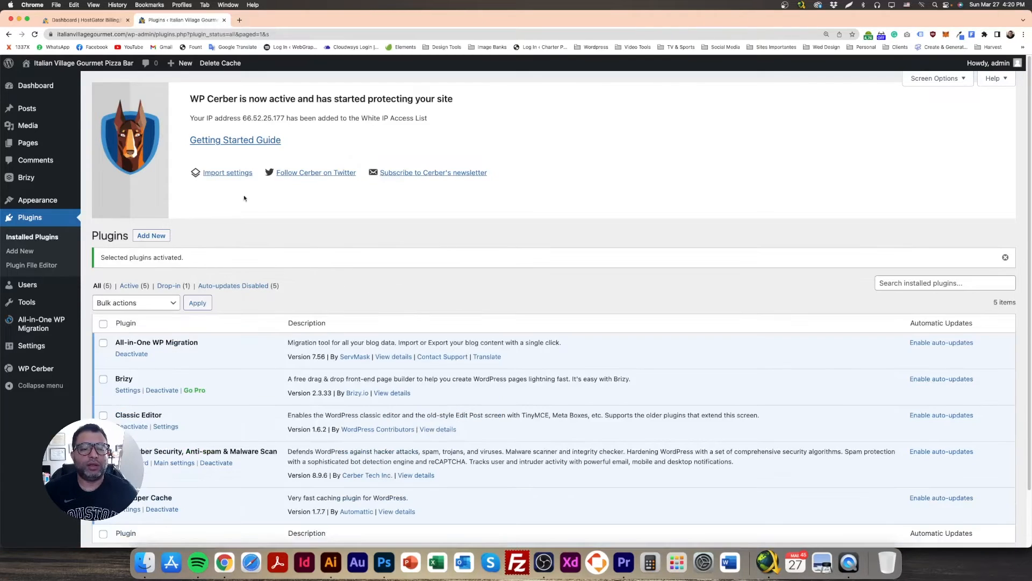
click(229, 173)
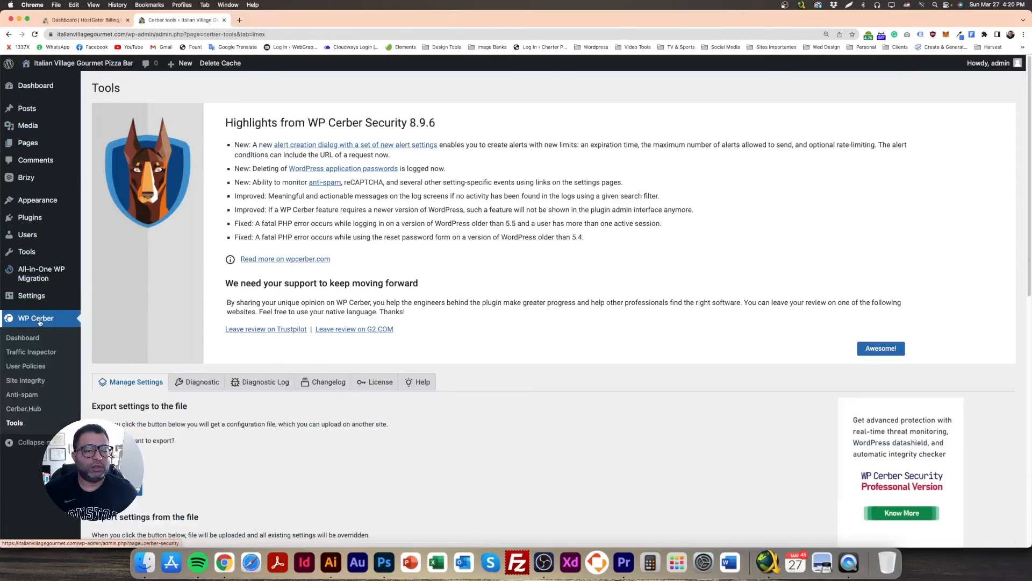
click(41, 221)
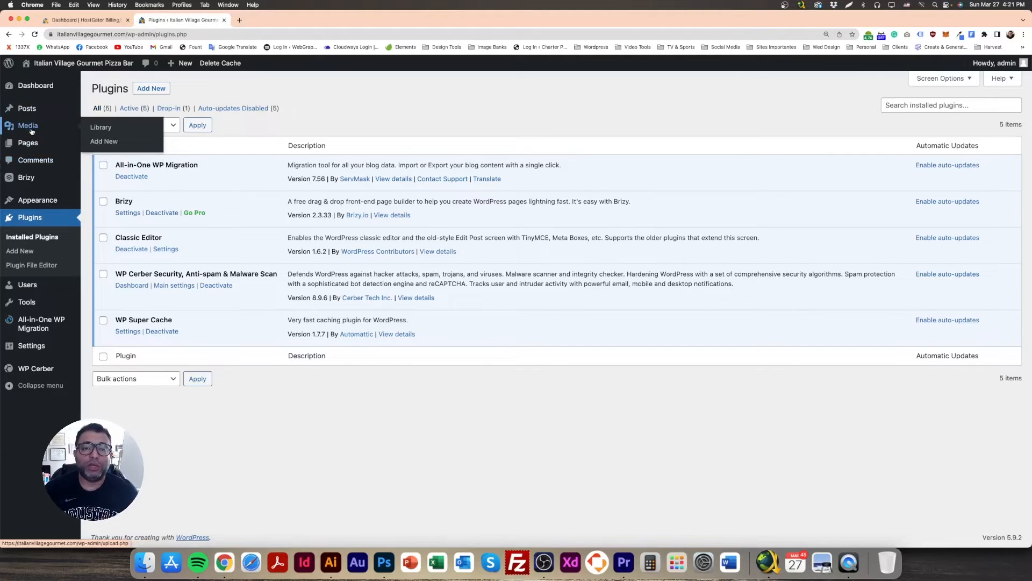
Search the theme directory for "Blocksy", install the Blocksy theme and activate it
mouse_move(31, 179)
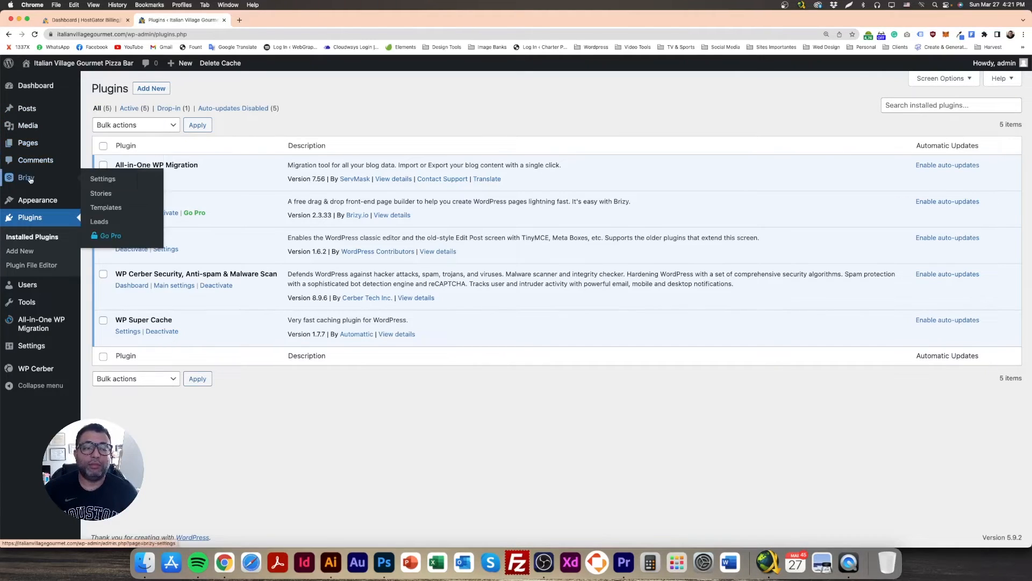
mouse_move(38, 202)
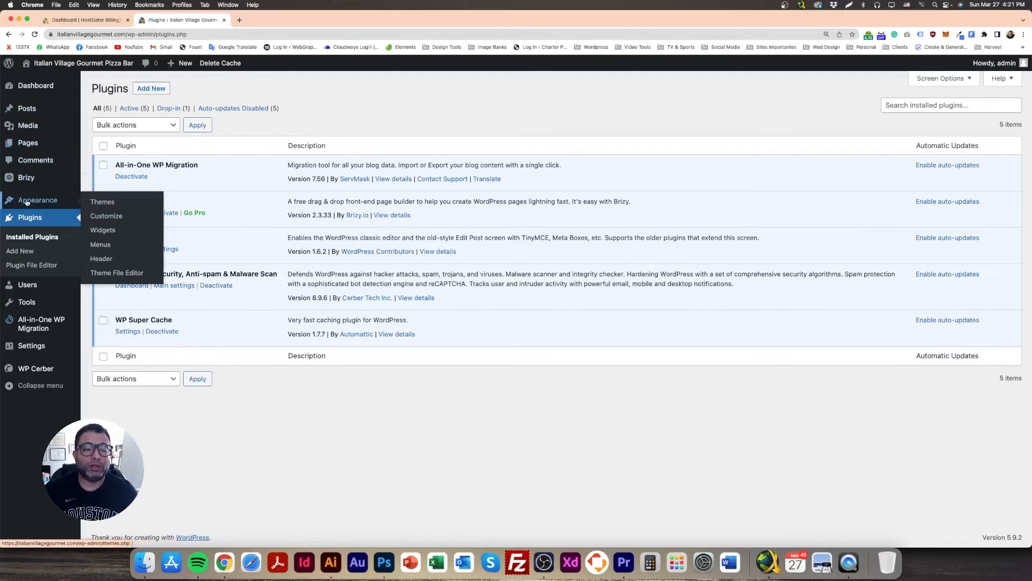
click(103, 202)
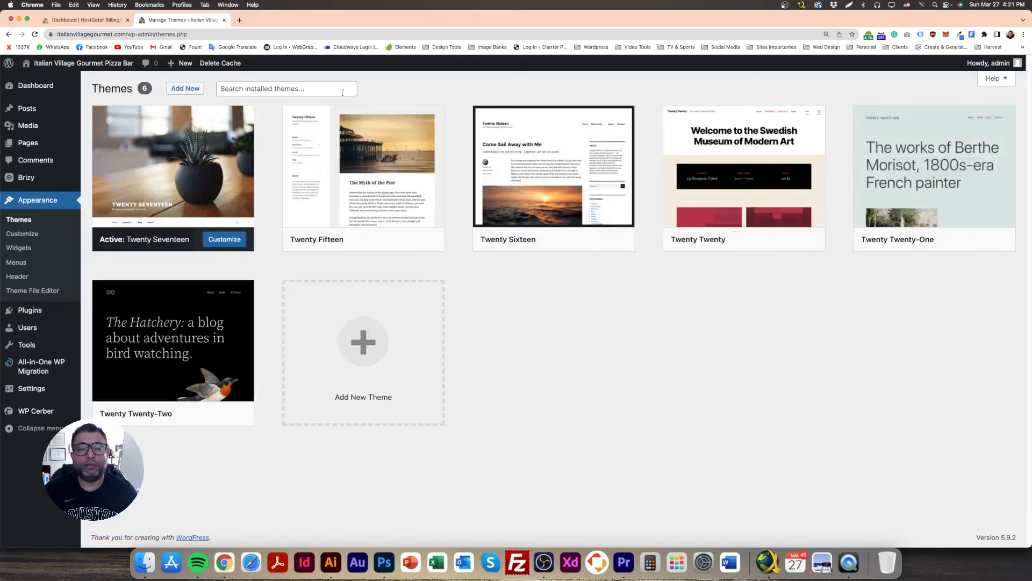
click(183, 91)
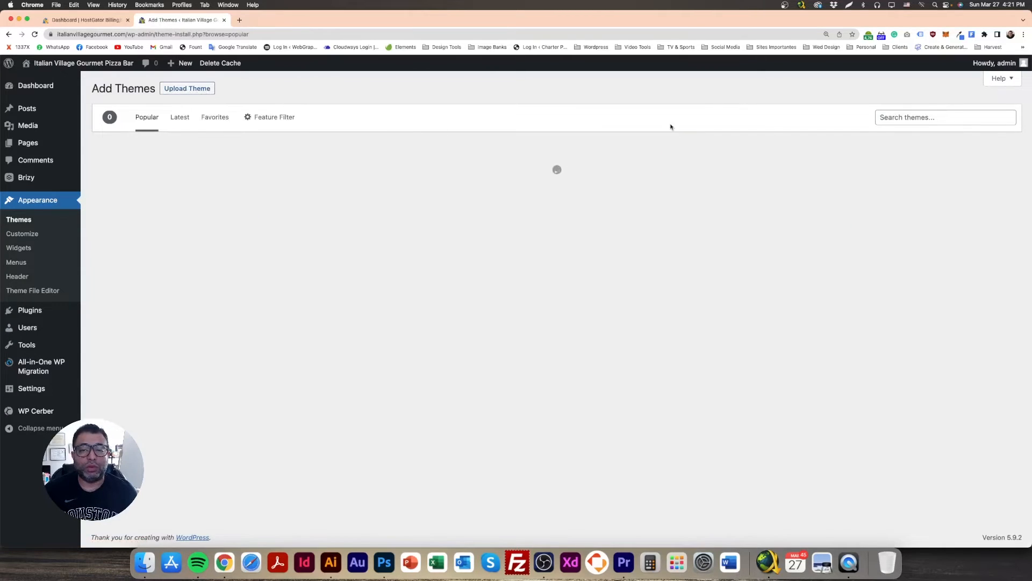
click(913, 116)
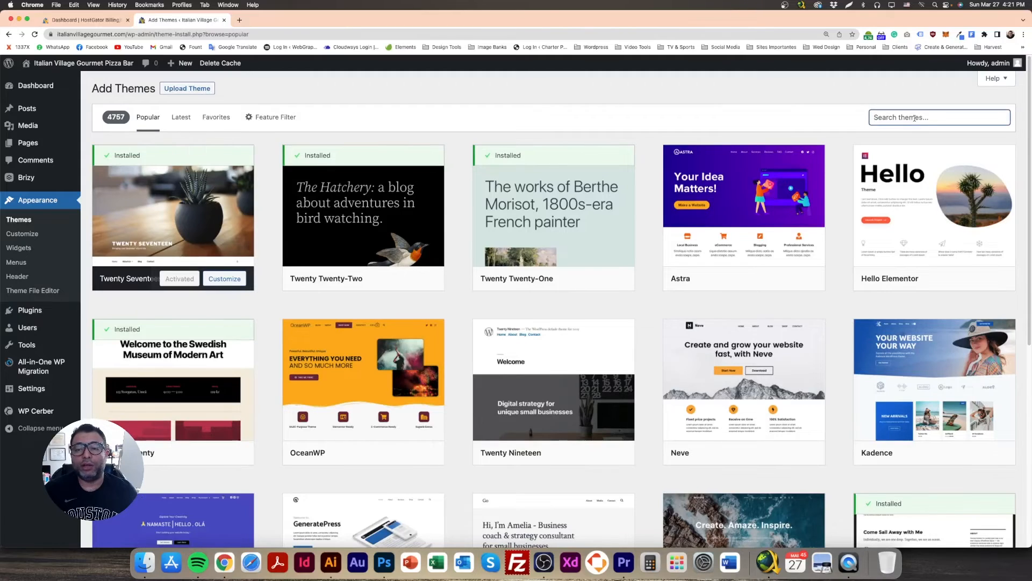
text(Blocksy)
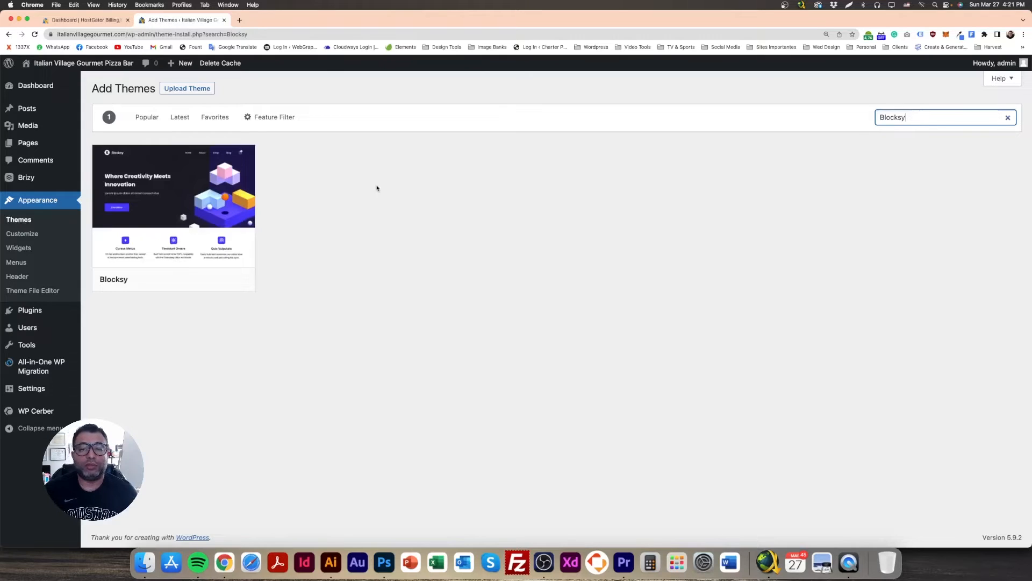
click(193, 281)
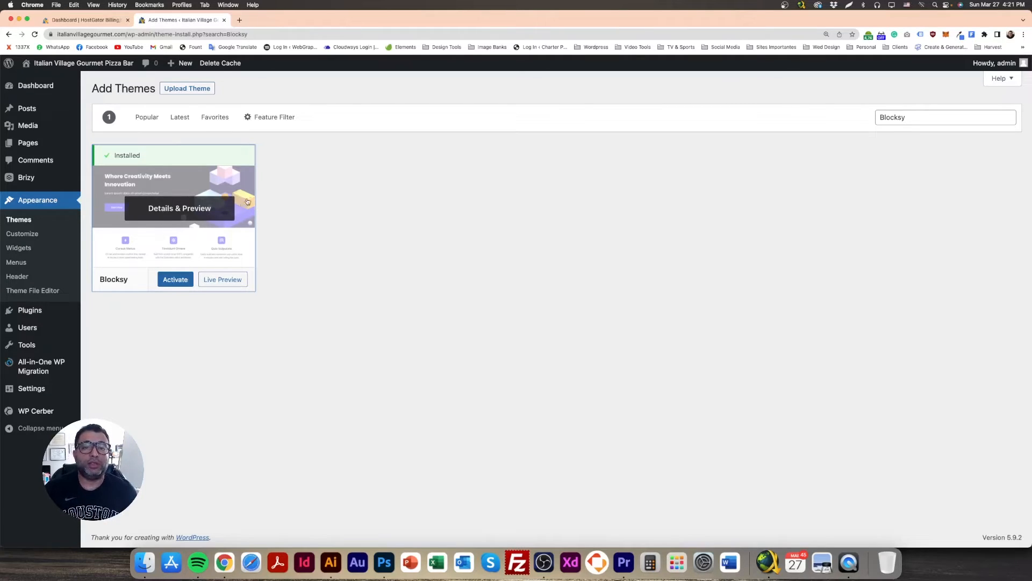
click(176, 279)
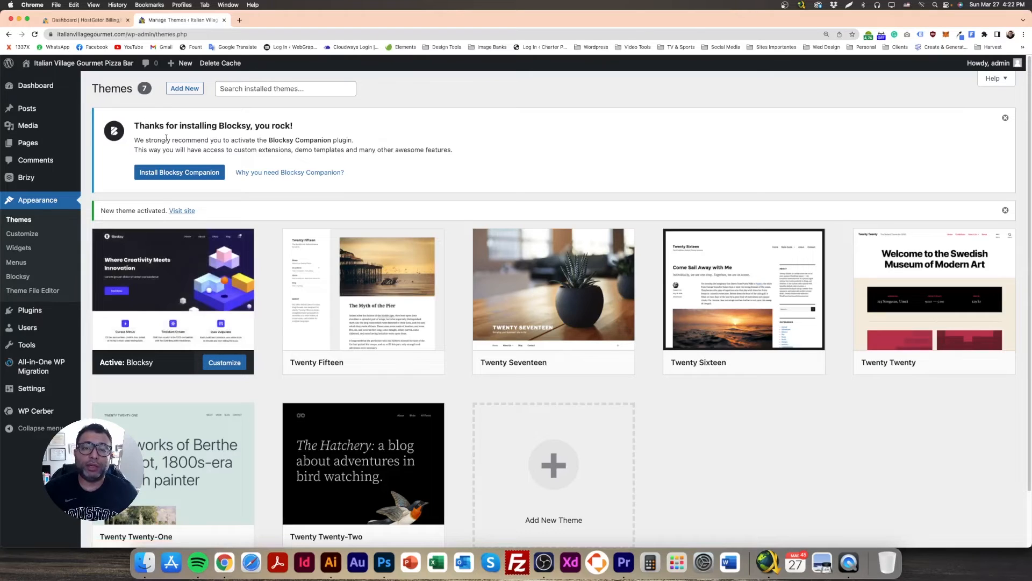
Install the recommended Blocksy Companion plugin with its notifications and diagnostic tracking allowed, and dismiss its activation-email notice on the Themes page
click(214, 175)
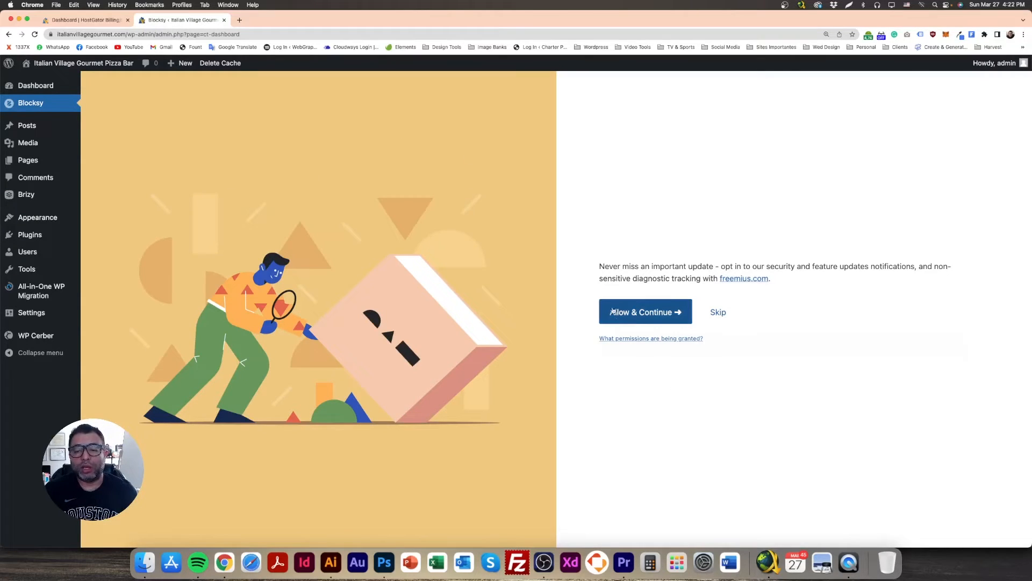
click(645, 315)
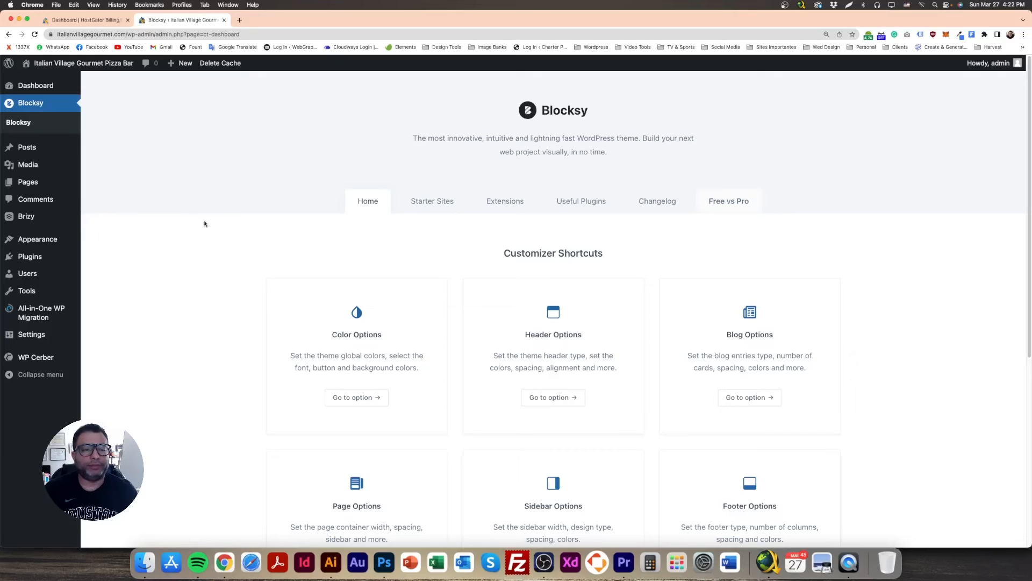
click(39, 243)
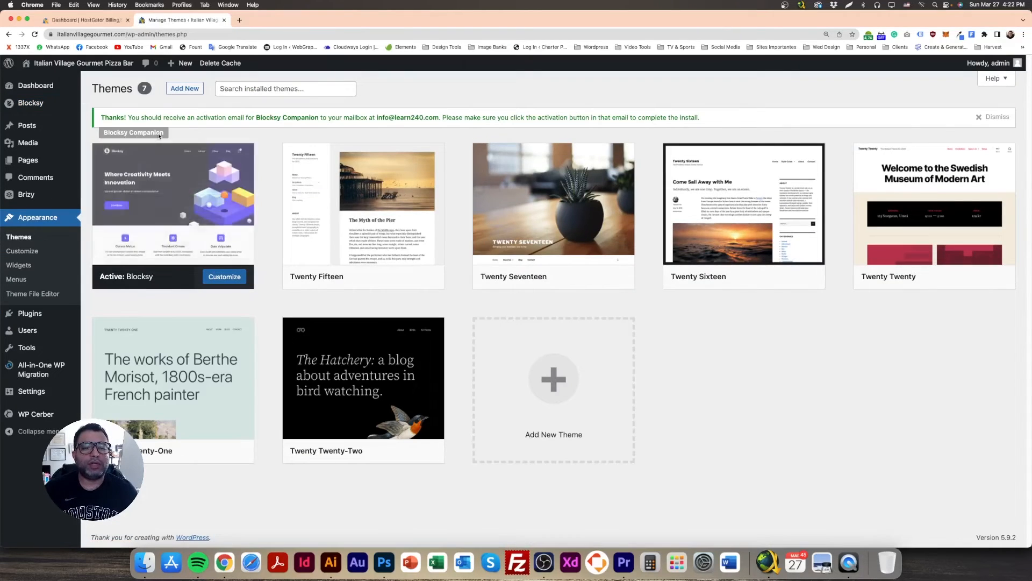
click(993, 119)
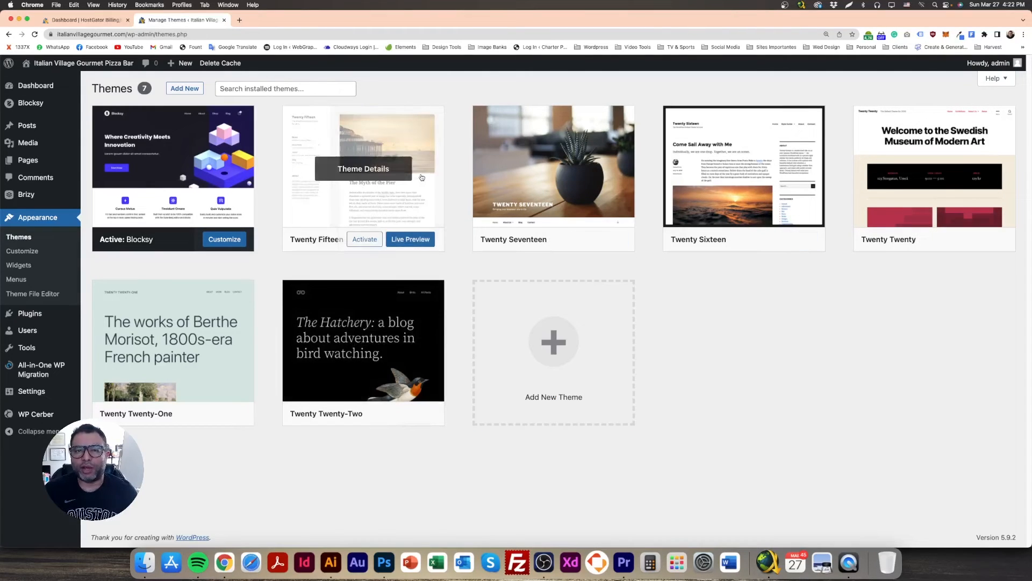
Delete the unused Twenty Fifteen and Twenty Seventeen themes from the installed themes
click(413, 131)
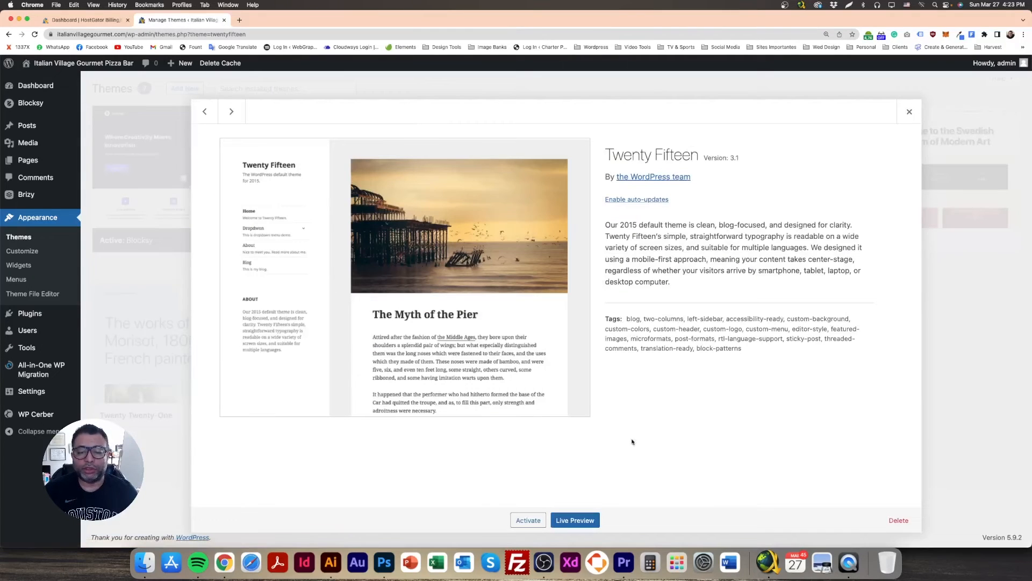
click(898, 521)
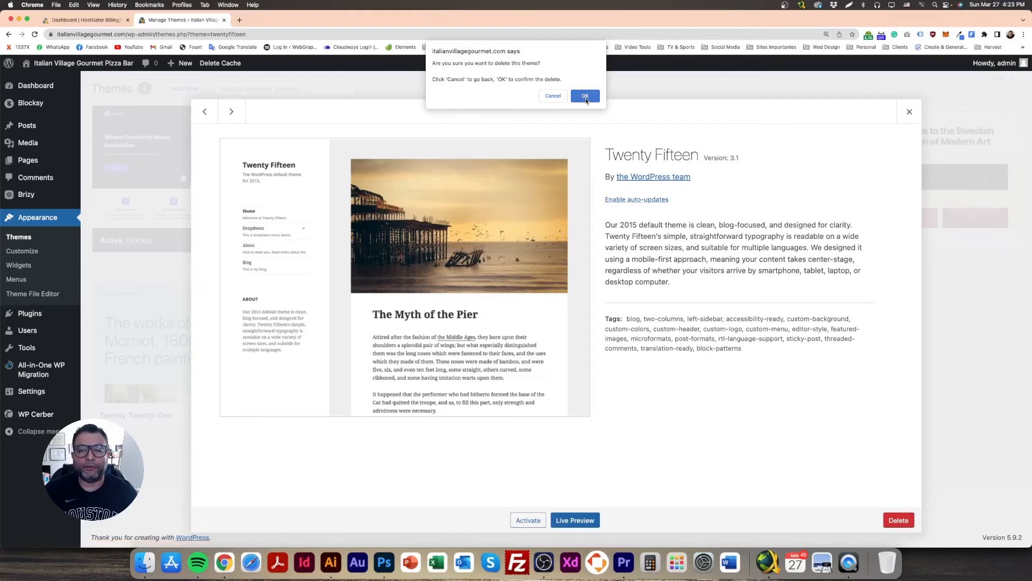
click(583, 99)
click(404, 141)
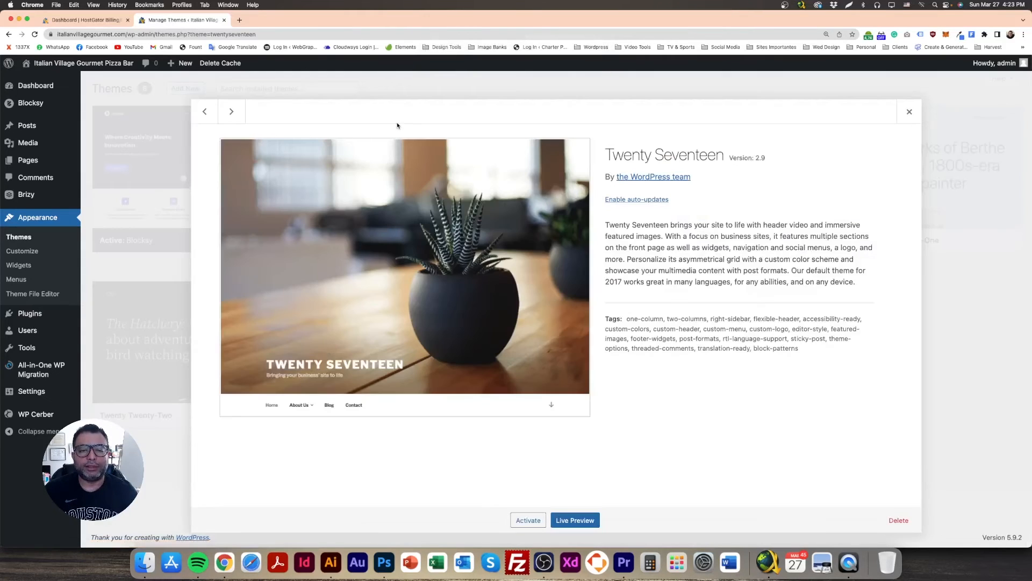
click(896, 521)
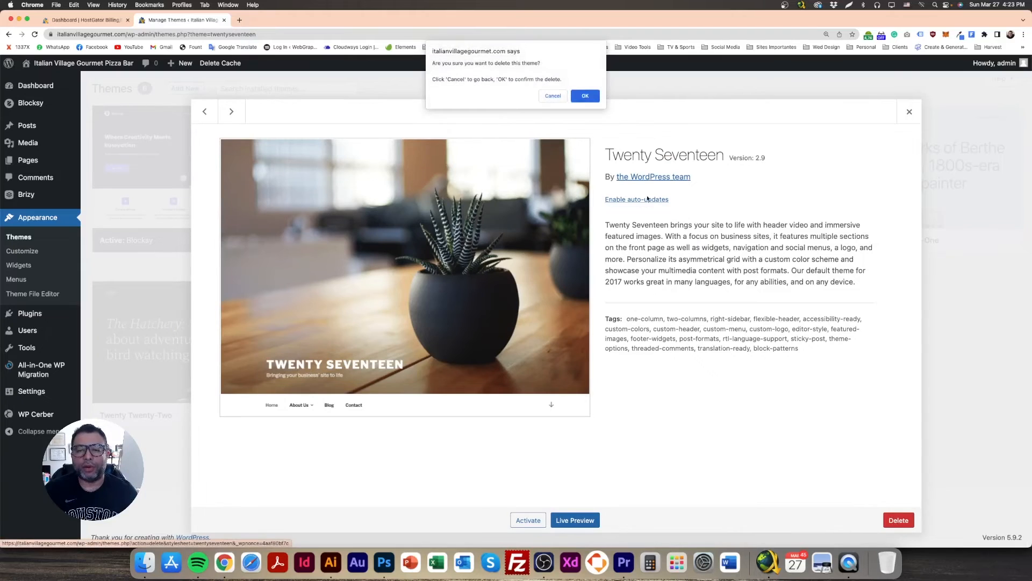
click(590, 97)
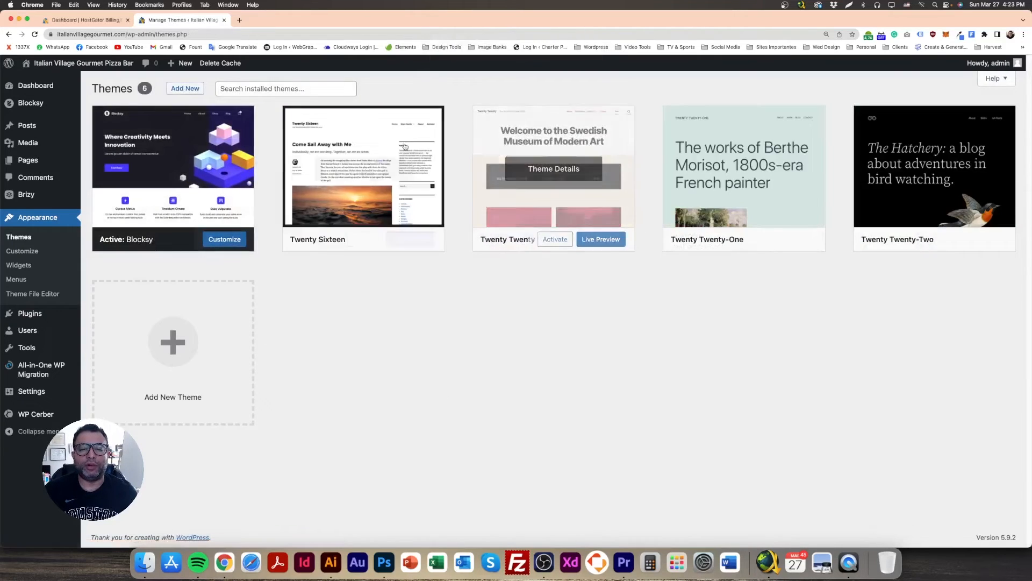
Delete the unused Twenty Sixteen and Twenty Twenty themes from the installed themes
click(371, 114)
click(898, 520)
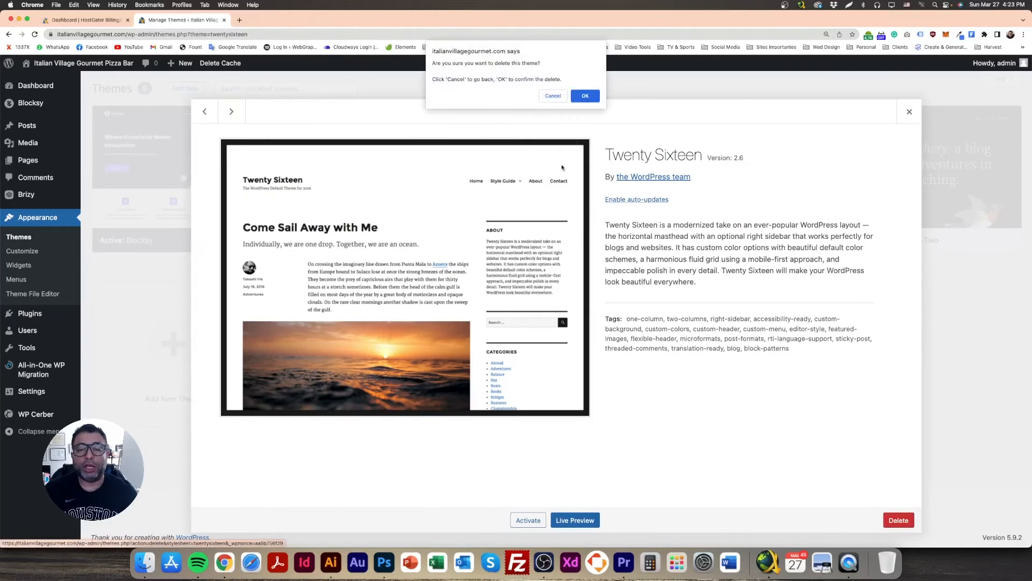
click(589, 100)
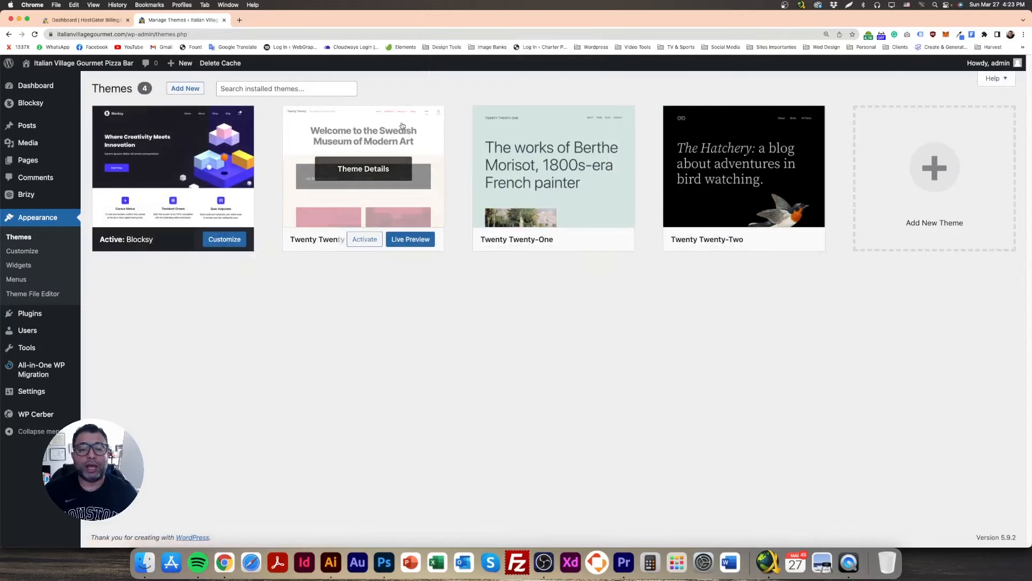
click(401, 124)
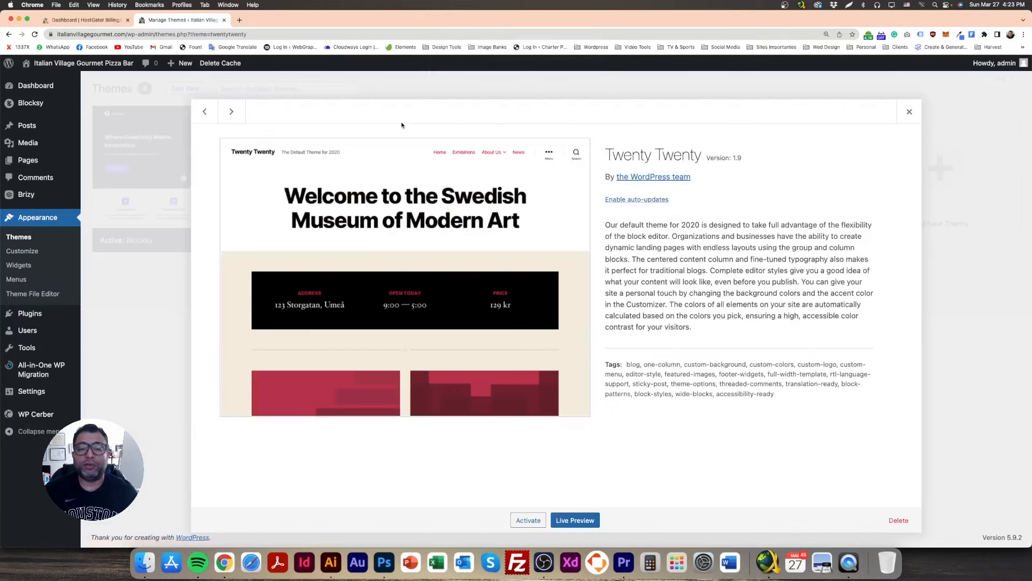
click(898, 520)
click(593, 97)
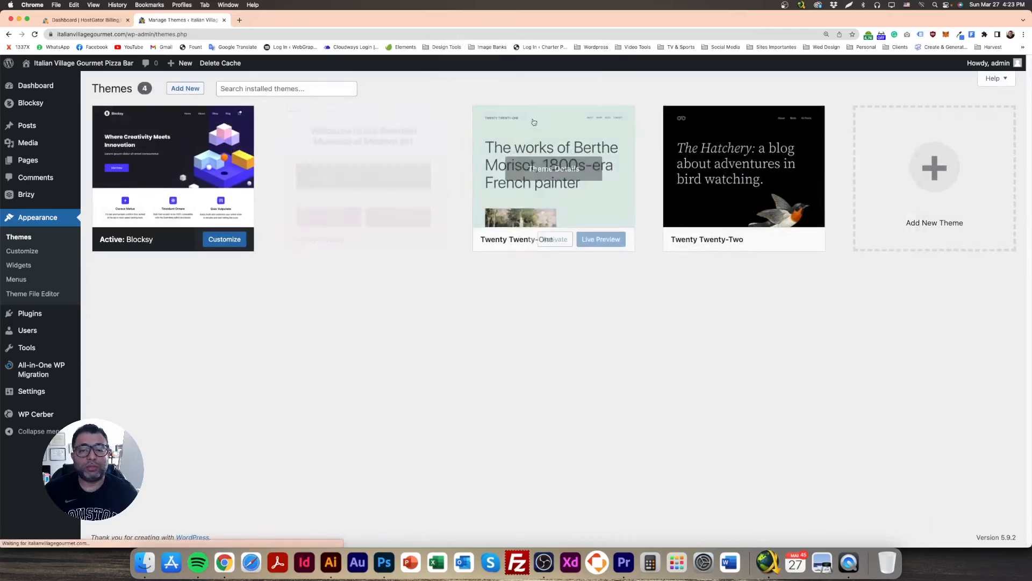
Delete the unused Twenty Twenty-One and Twenty Twenty-Two themes, confirming each deletion
click(418, 129)
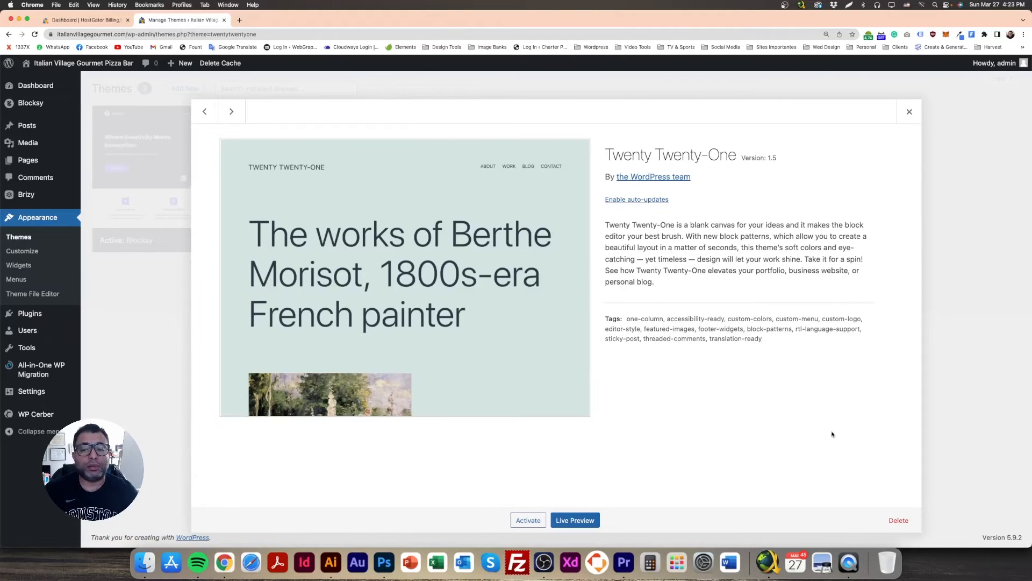
click(895, 519)
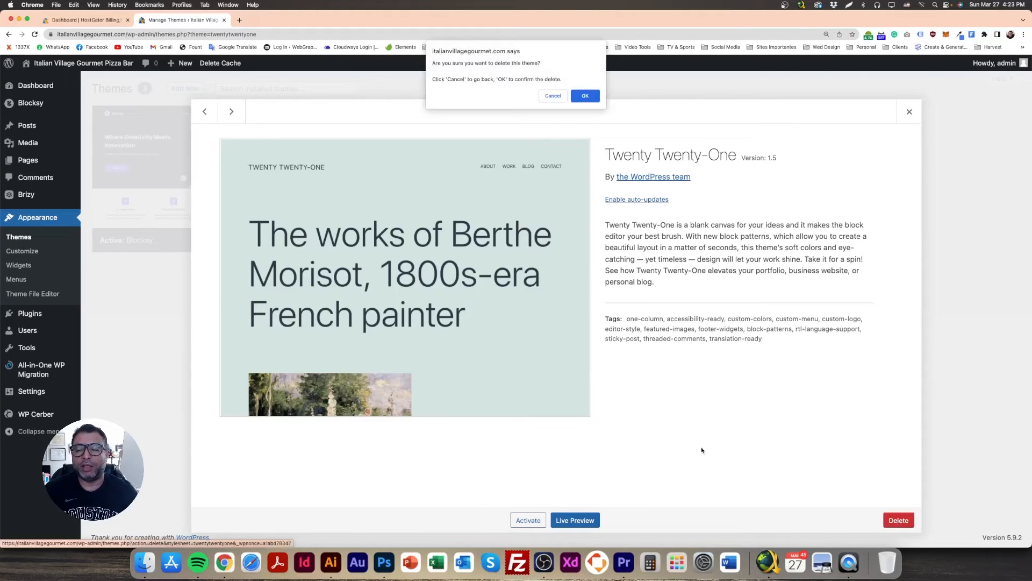
click(585, 95)
click(410, 132)
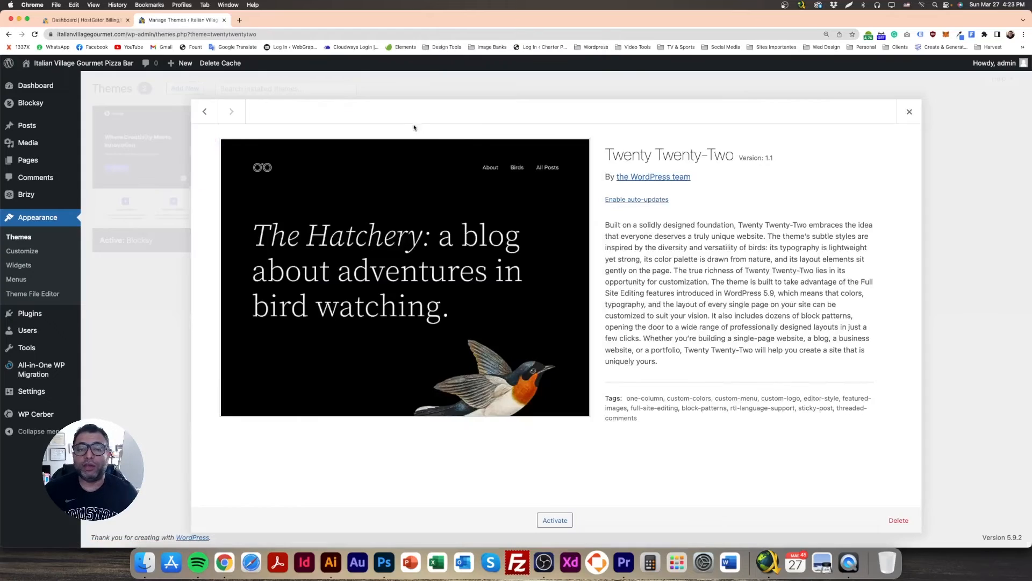
click(898, 520)
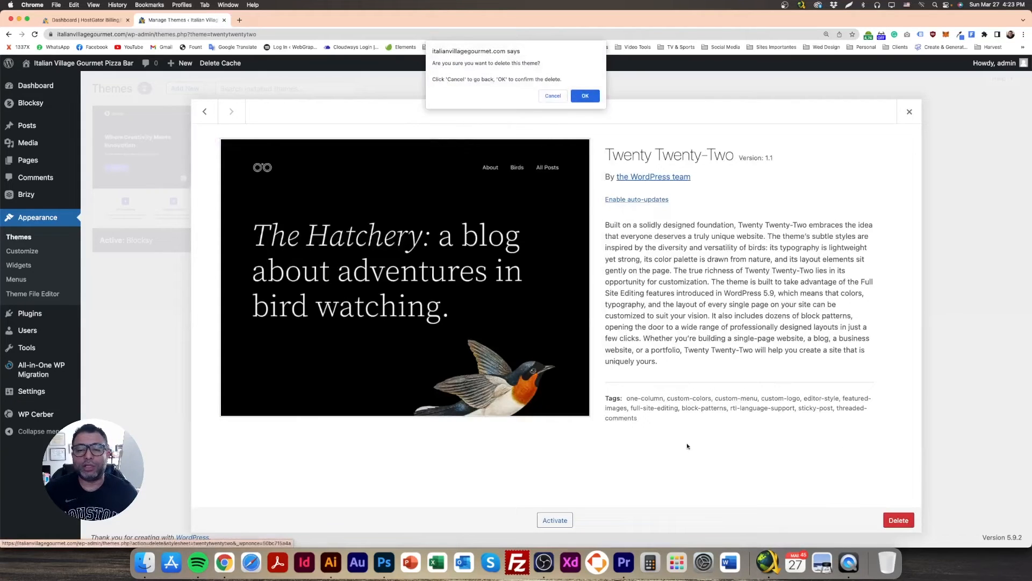
click(586, 95)
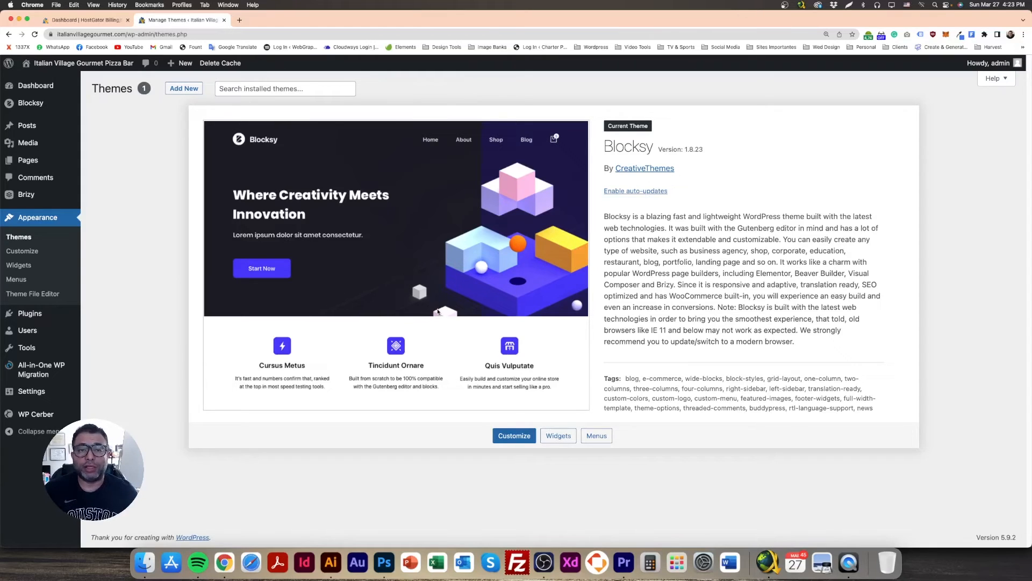
Open the list of installed plugins from the Themes page
click(36, 219)
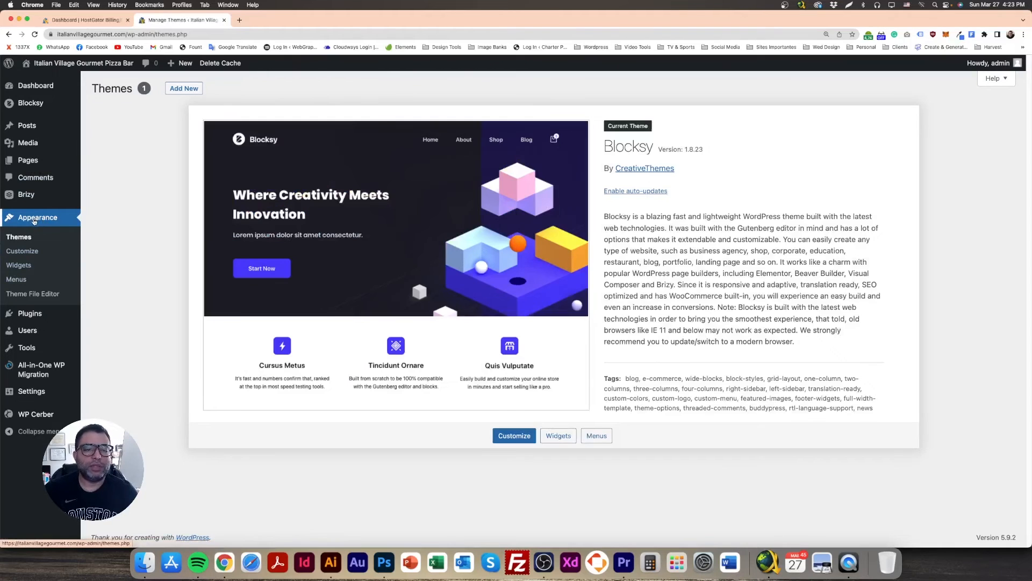
mouse_move(24, 151)
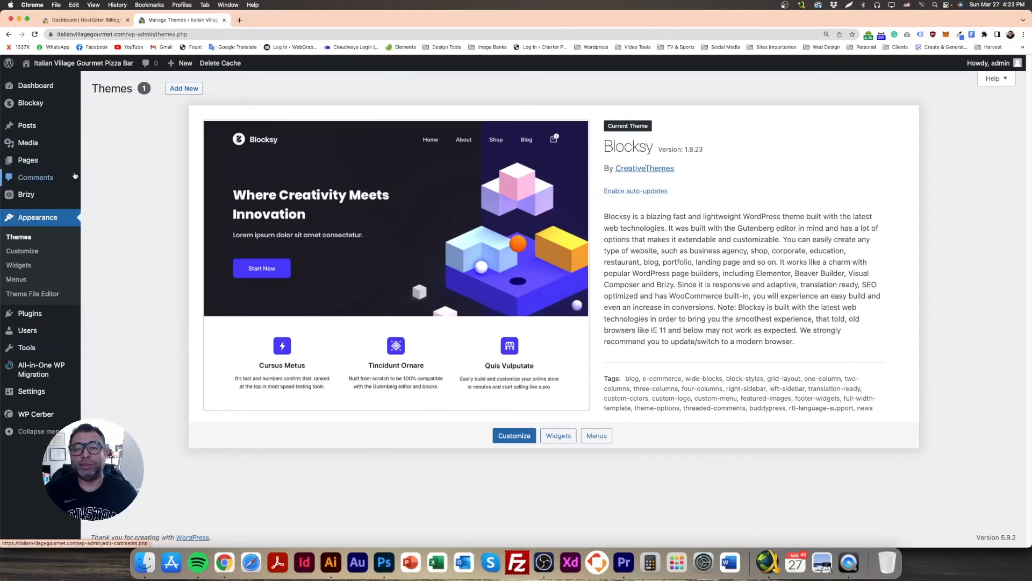
click(37, 317)
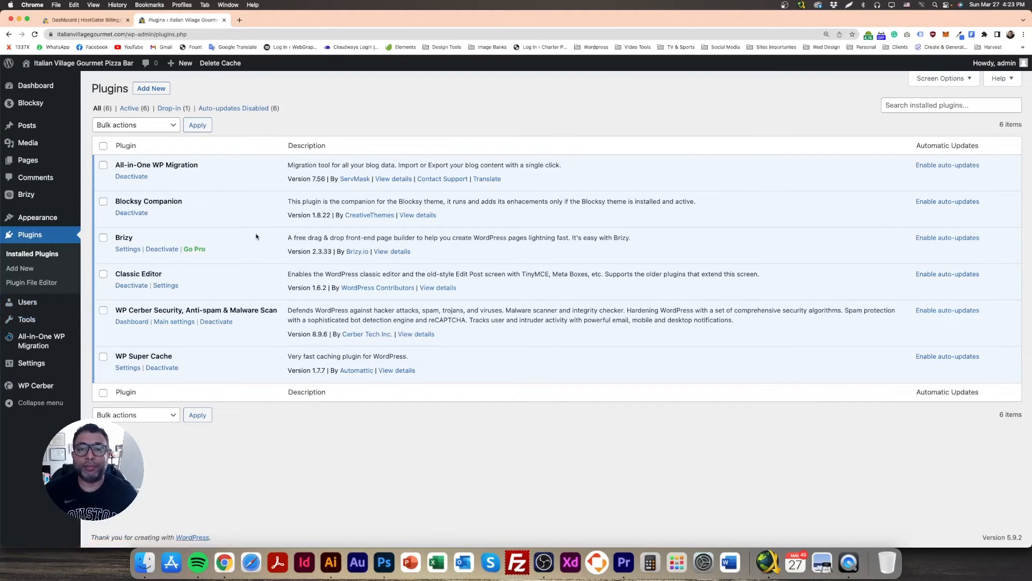
Open the Italian Village Gourmet Pizza Bar site in a new browser tab and examine its header and footer
right_click(86, 63)
click(349, 104)
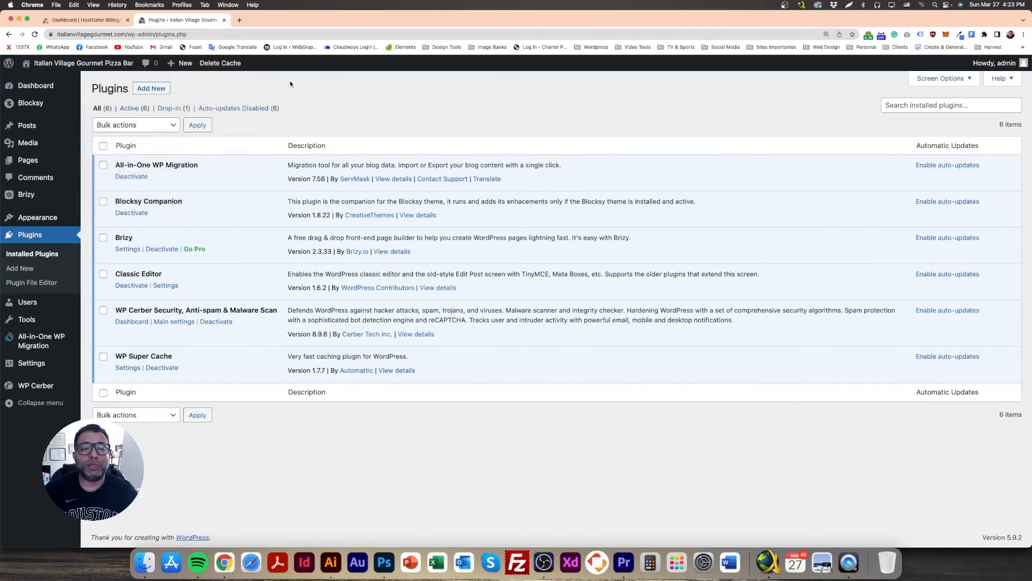
mouse_move(57, 67)
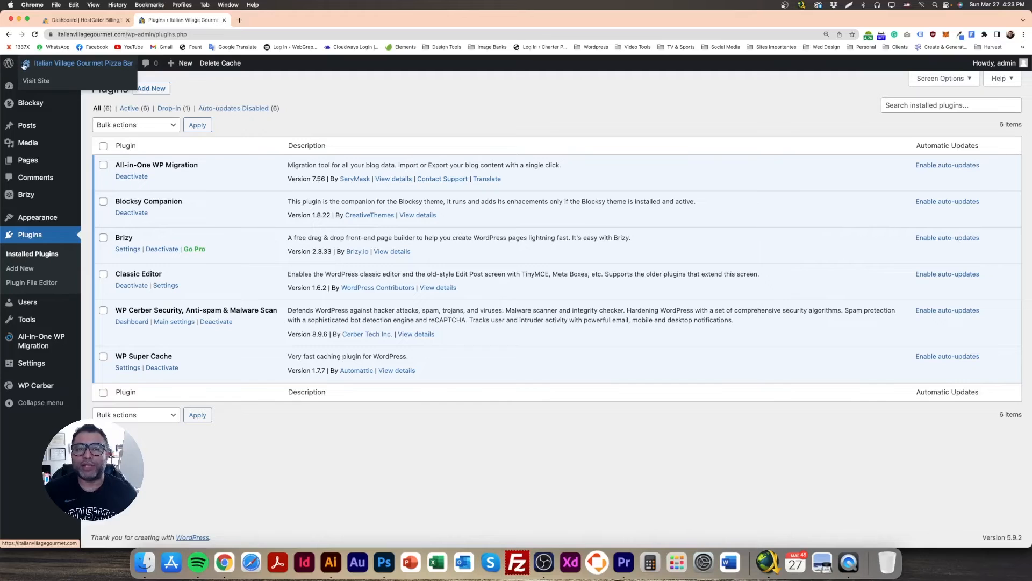
right_click(93, 65)
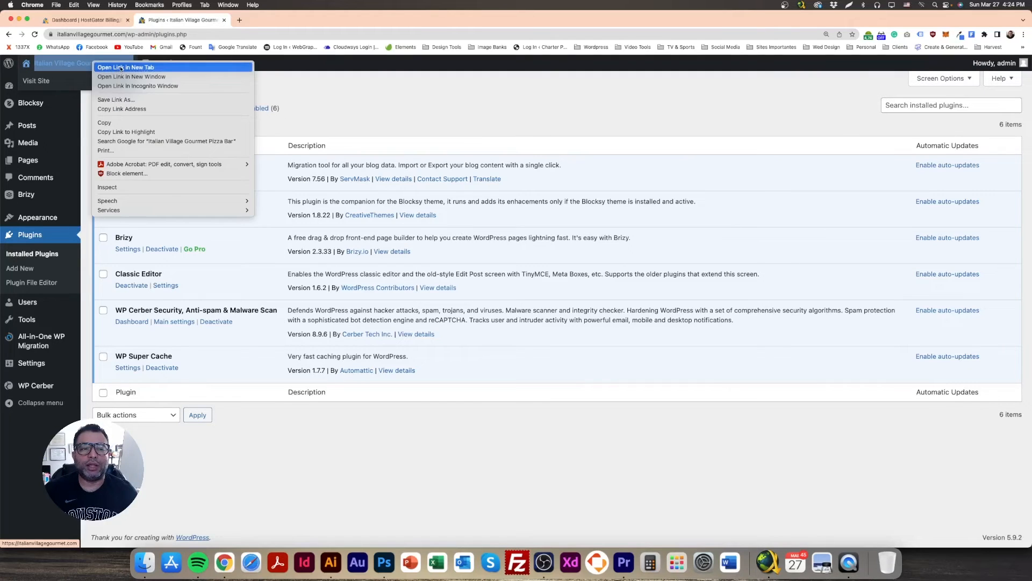
click(124, 67)
click(277, 20)
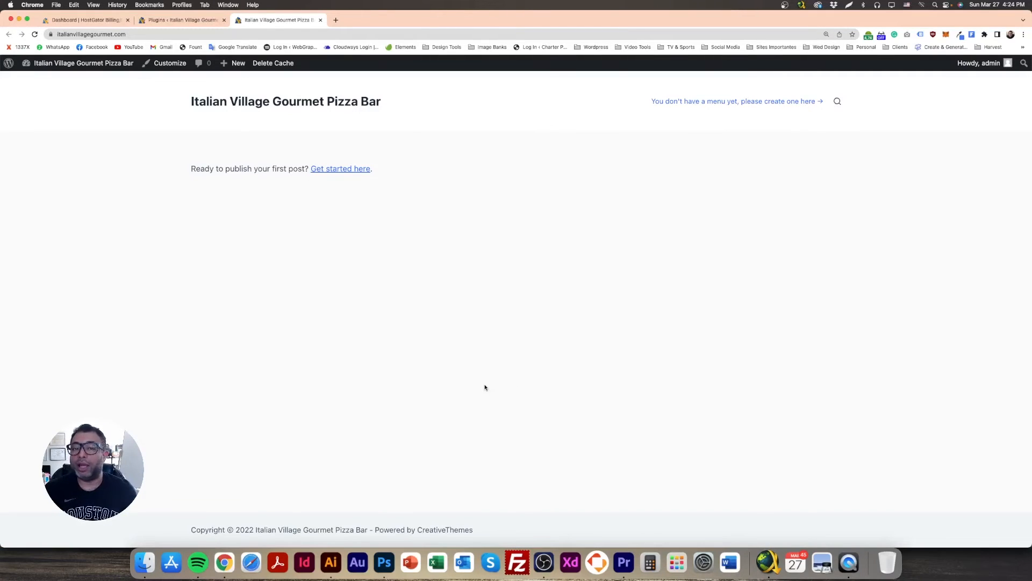
drag(514, 76, 949, 105)
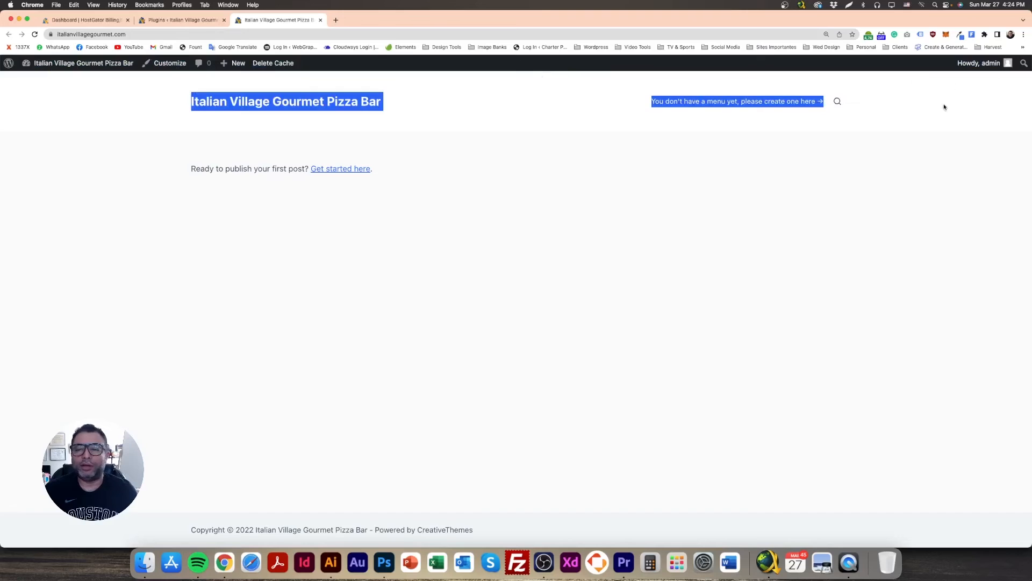
click(366, 487)
drag(164, 525, 590, 532)
click(526, 405)
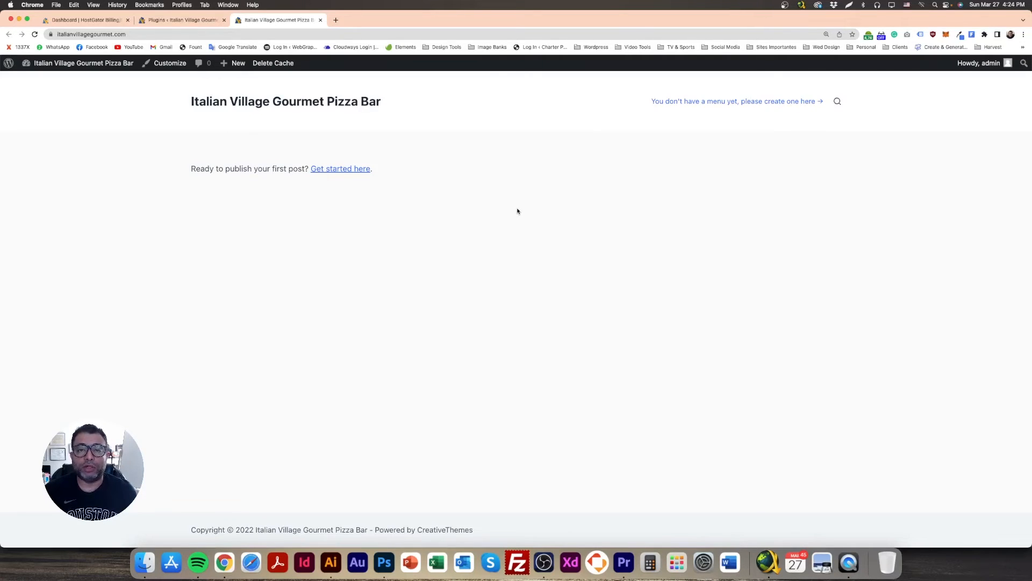
Search the plugin directory for "Smtp fluent", install the FluentSMTP plugin and activate it
click(171, 22)
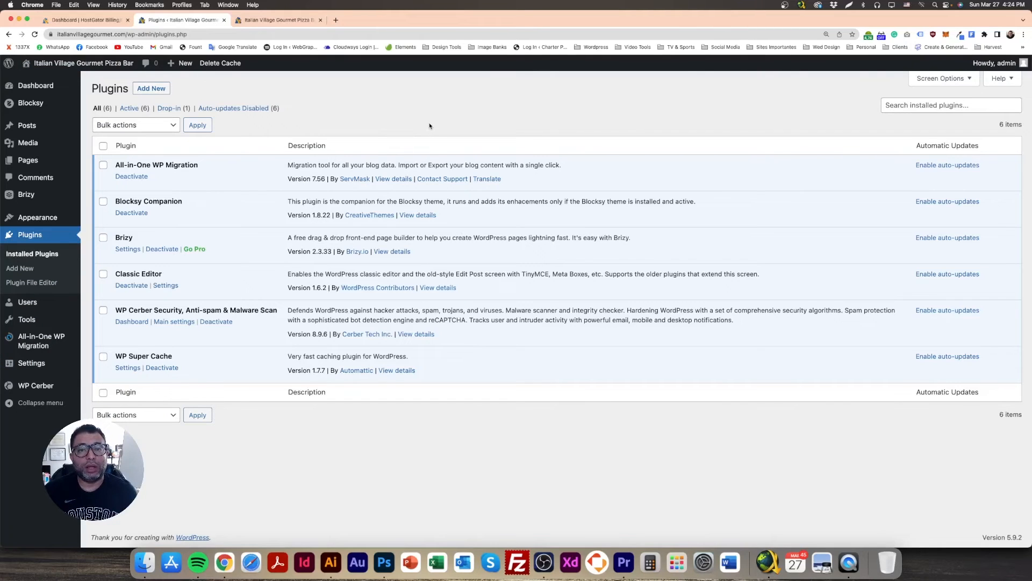
click(151, 89)
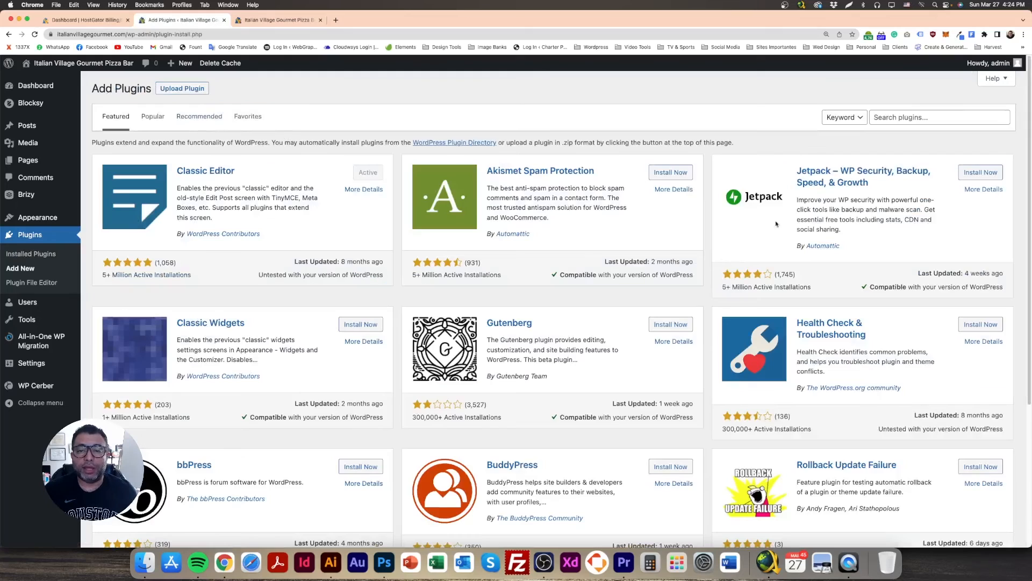
click(912, 117)
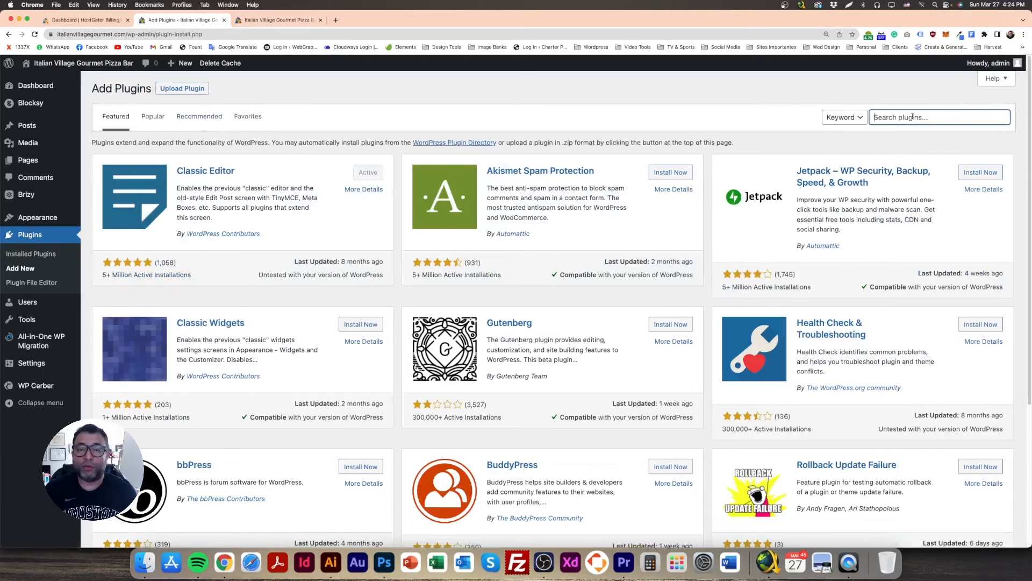
text(Smtp fluetn)
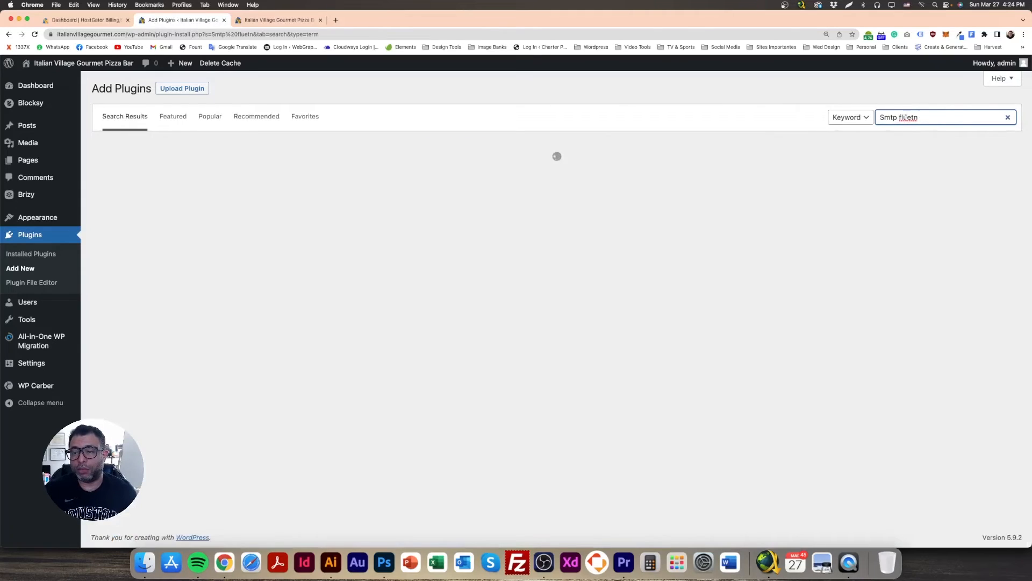
drag(907, 117, 951, 116)
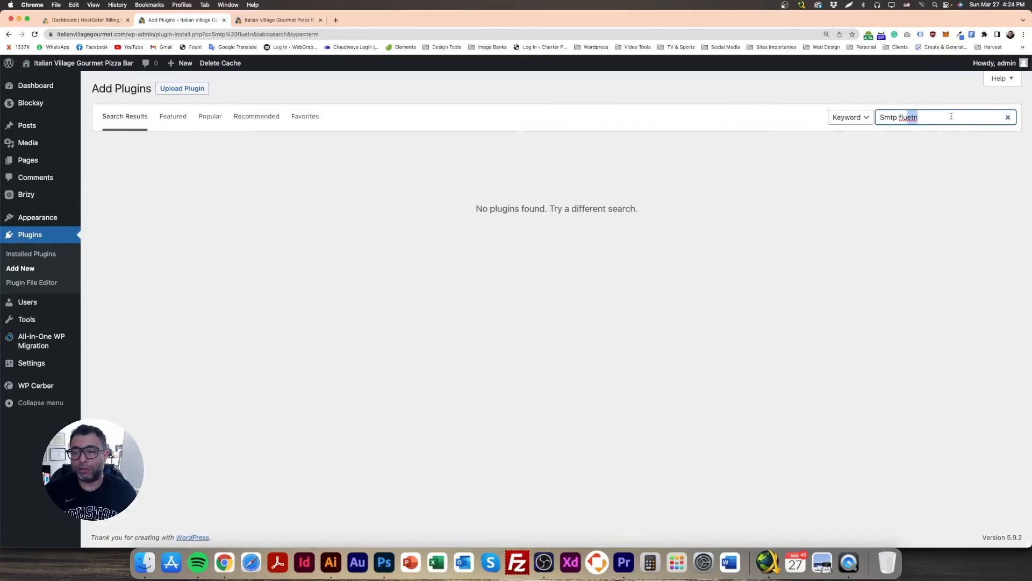
text(ent)
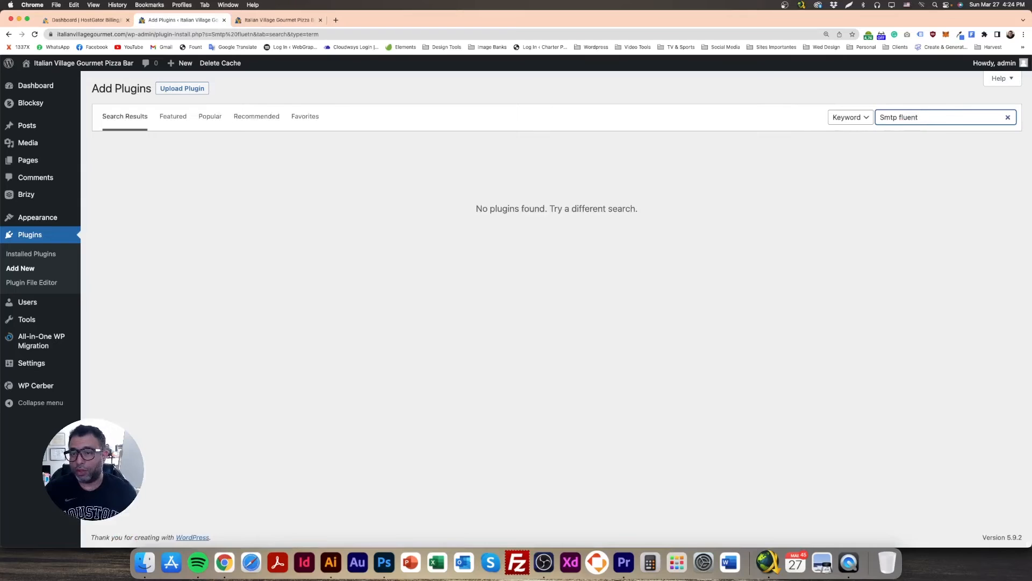
key(Return)
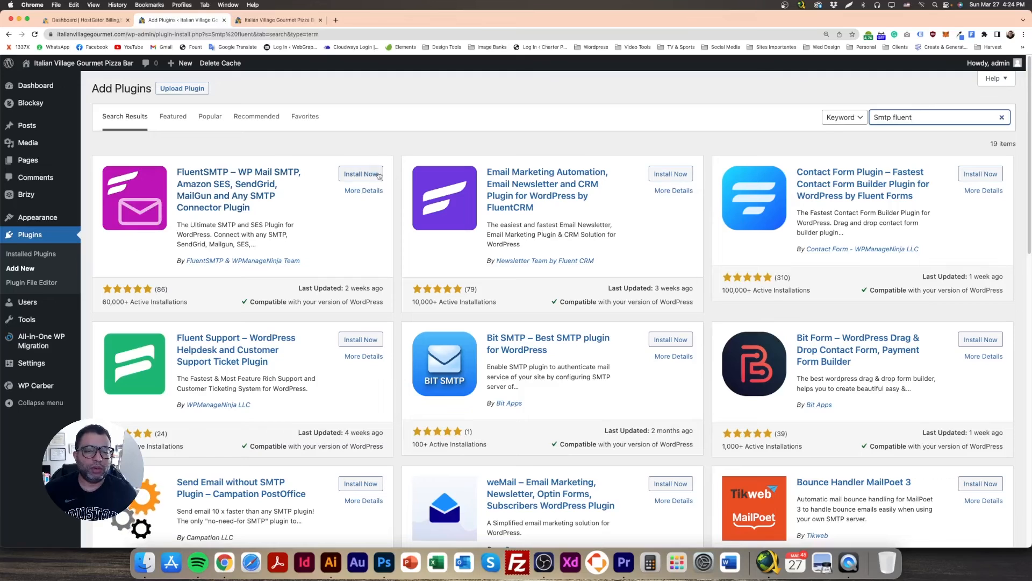
click(353, 174)
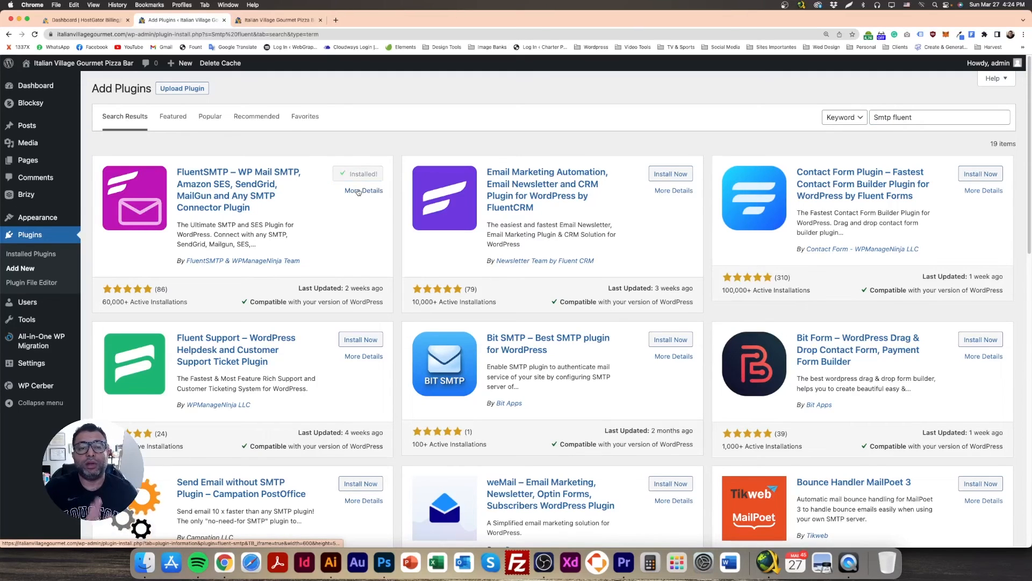
click(367, 176)
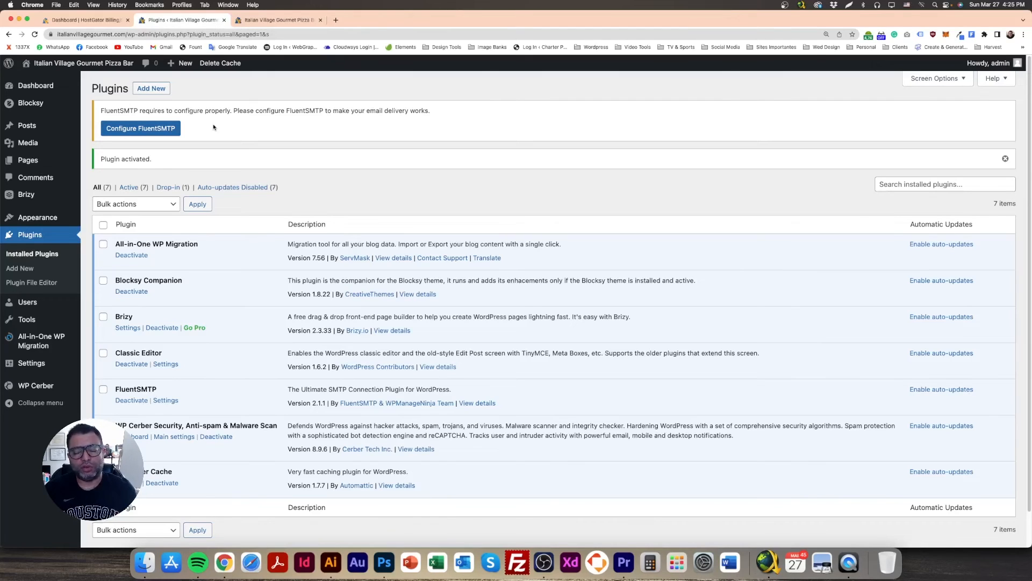
Open the brizy.io website in a new browser tab and look over its home page
click(336, 20)
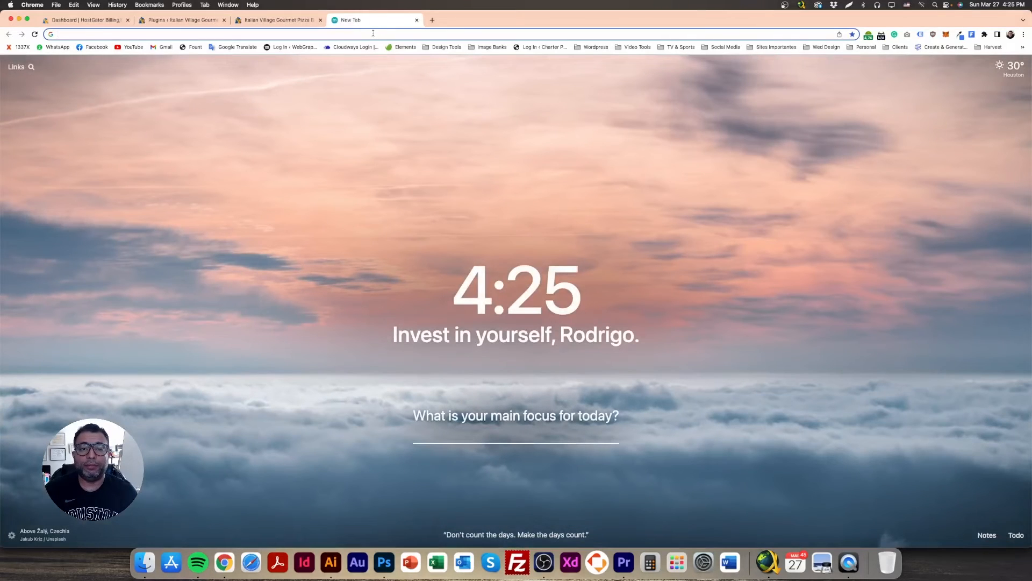
click(373, 33)
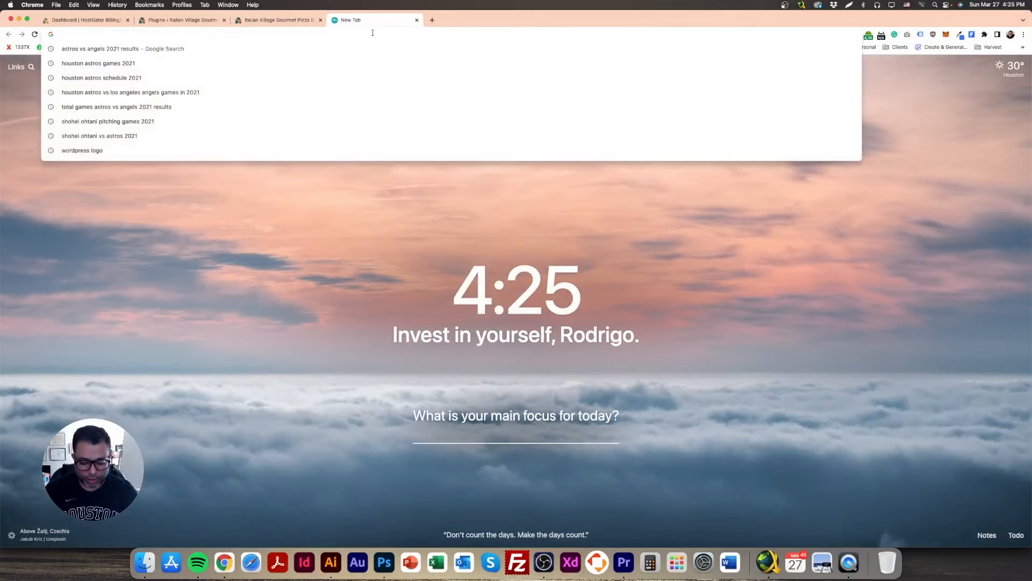
text(Brizy.)
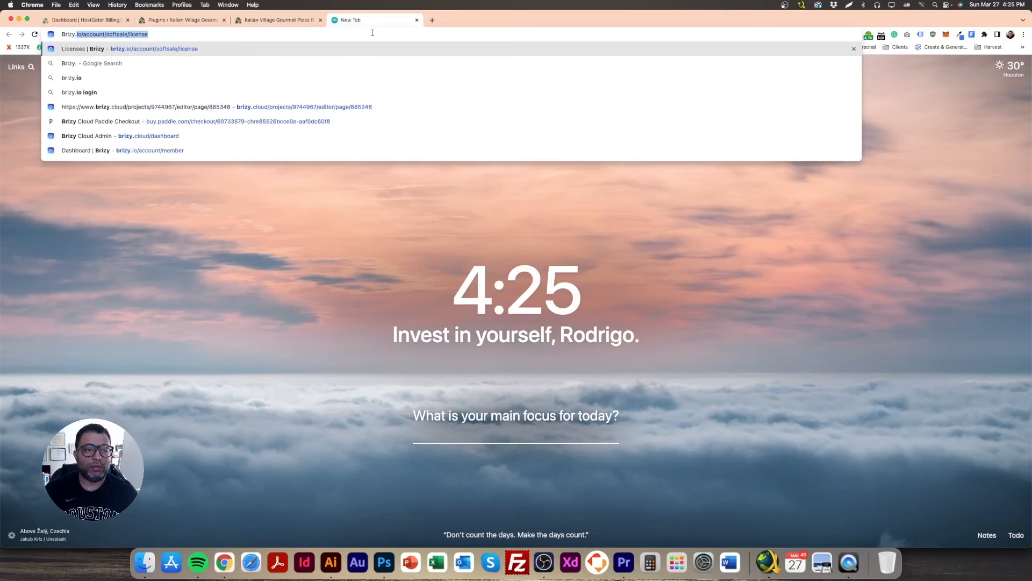
text(io)
key(Return)
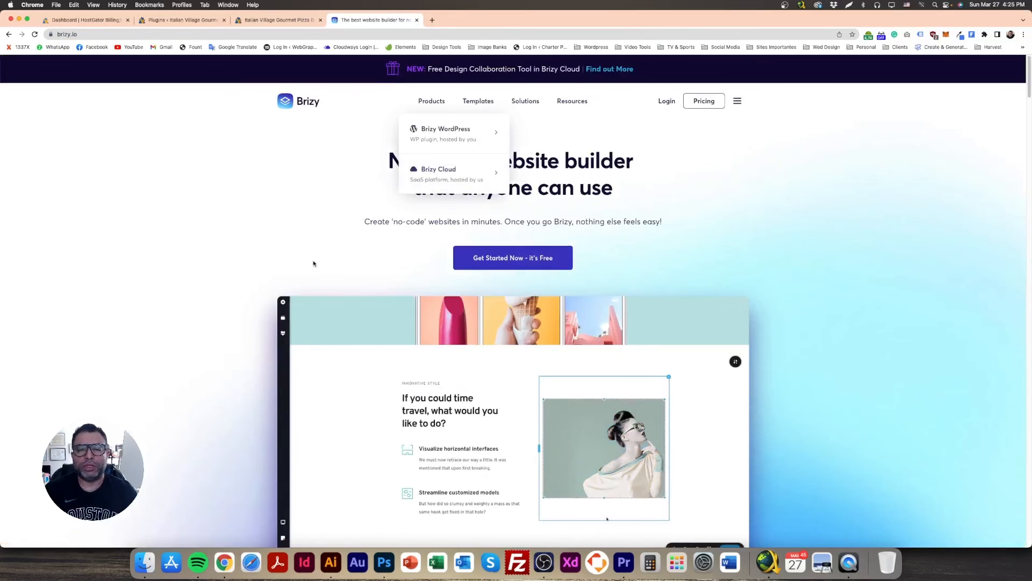
scroll(253, 237, down, 3)
scroll(253, 237, up, 3)
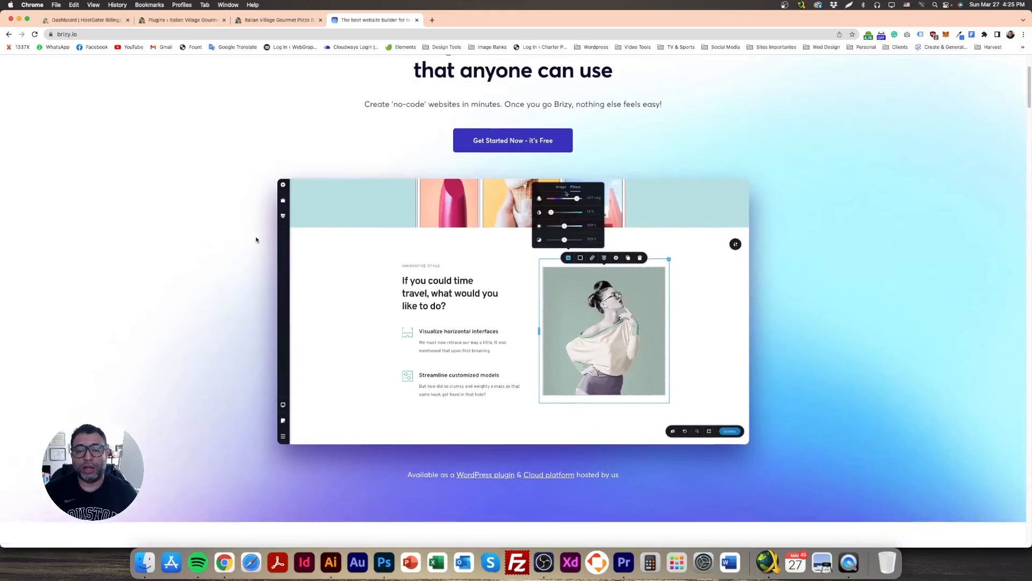
Open Brizy's pricing page and examine the lifetime and yearly WordPress plans, including the Personal plan's yearly price
click(704, 101)
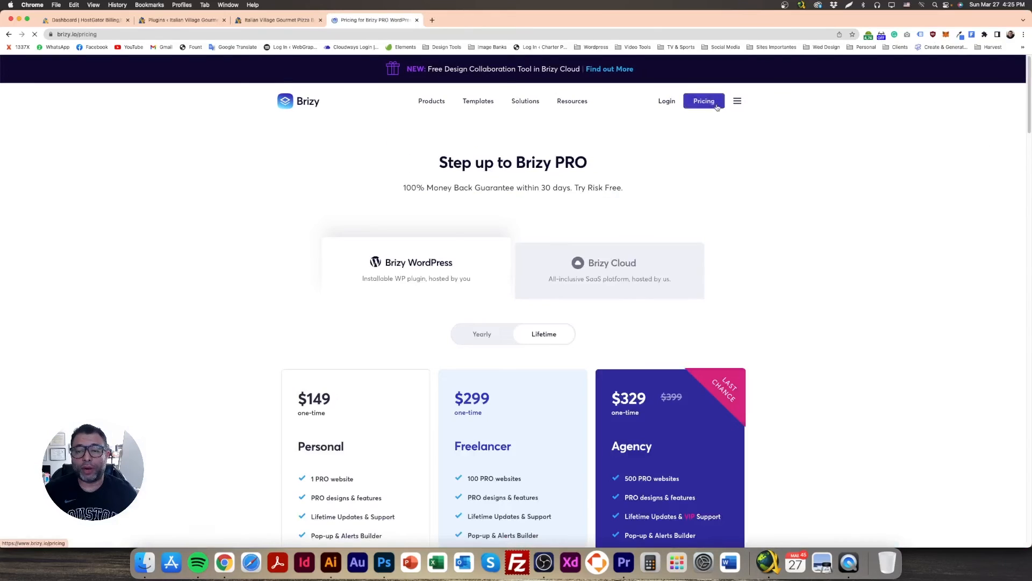
scroll(282, 241, down, 5)
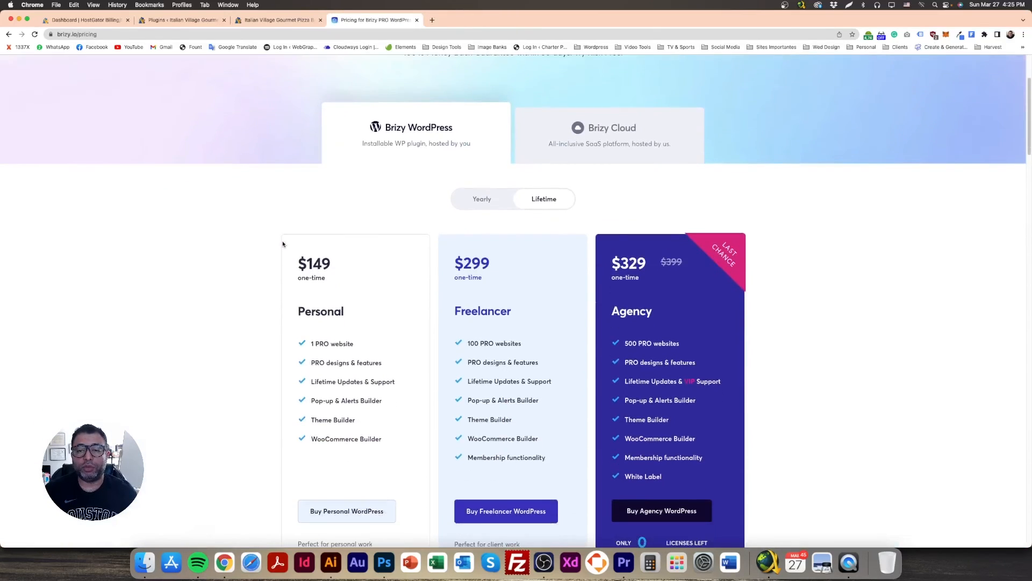
scroll(282, 244, down, 3)
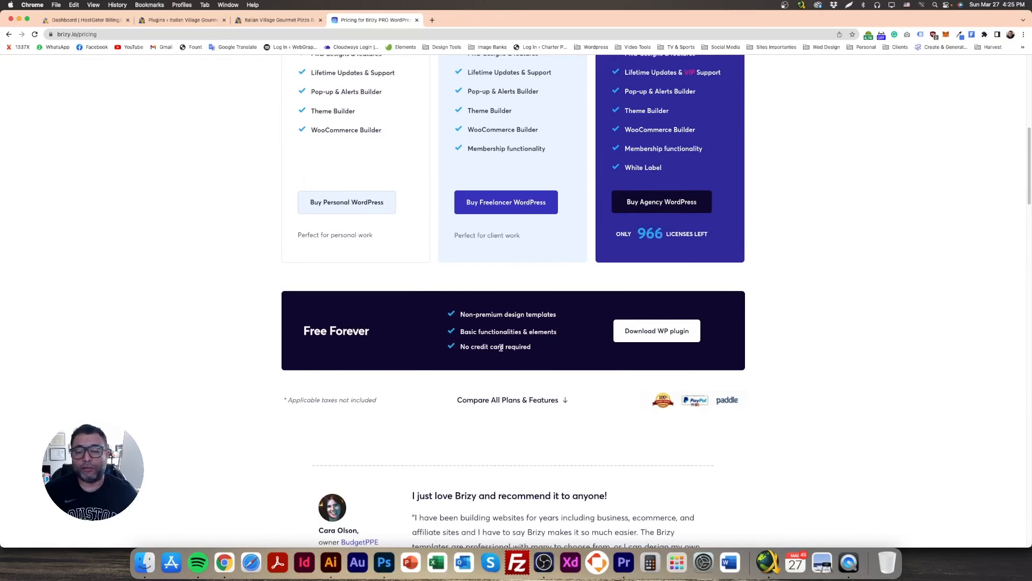
scroll(542, 342, up, 6)
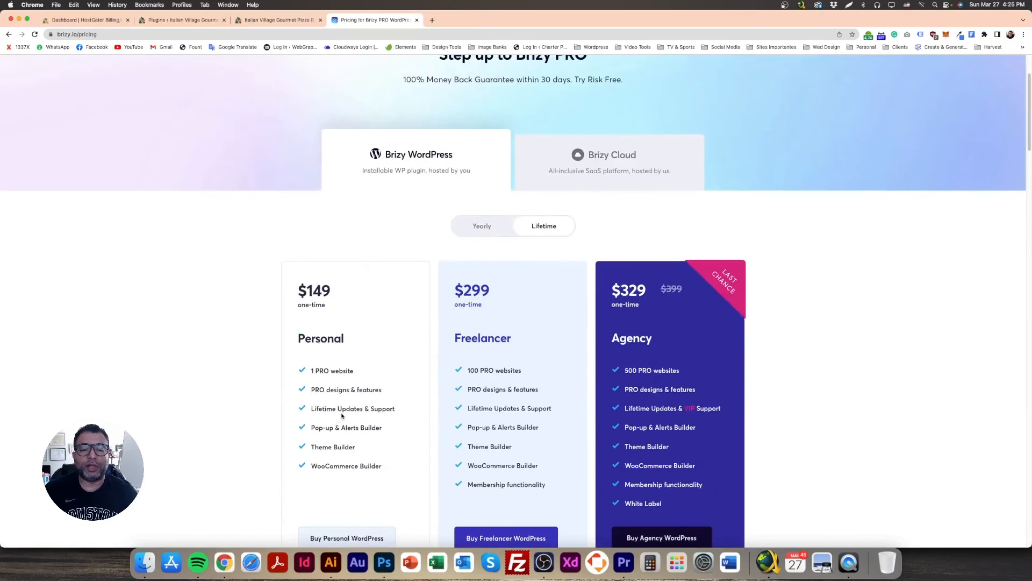
scroll(368, 348, down, 3)
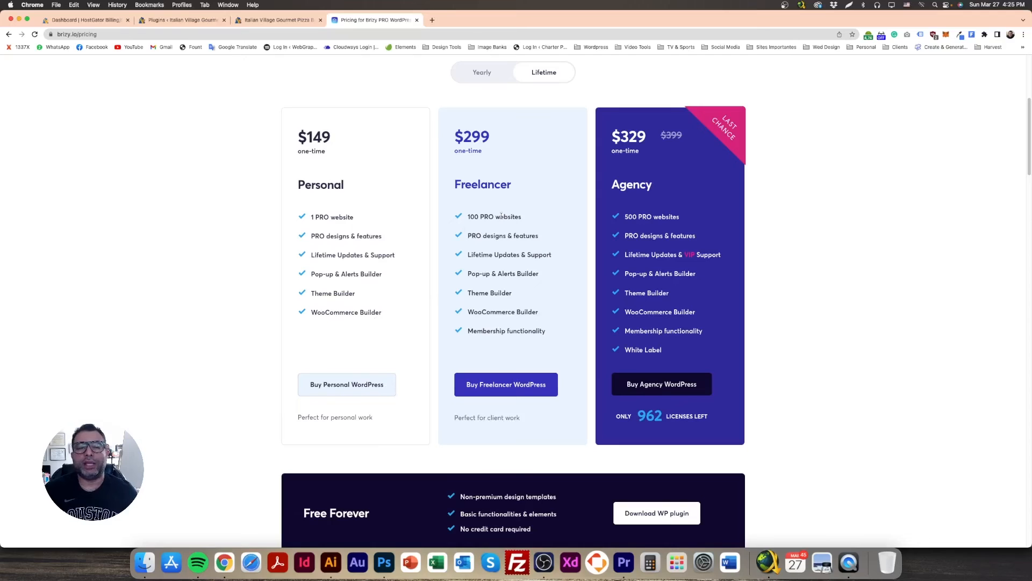
click(482, 76)
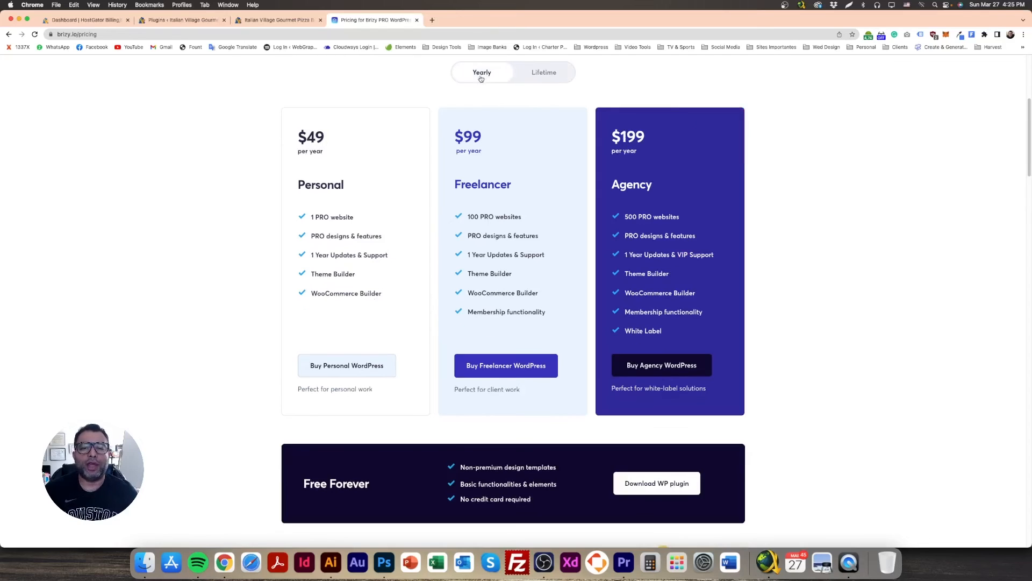
drag(306, 137, 356, 160)
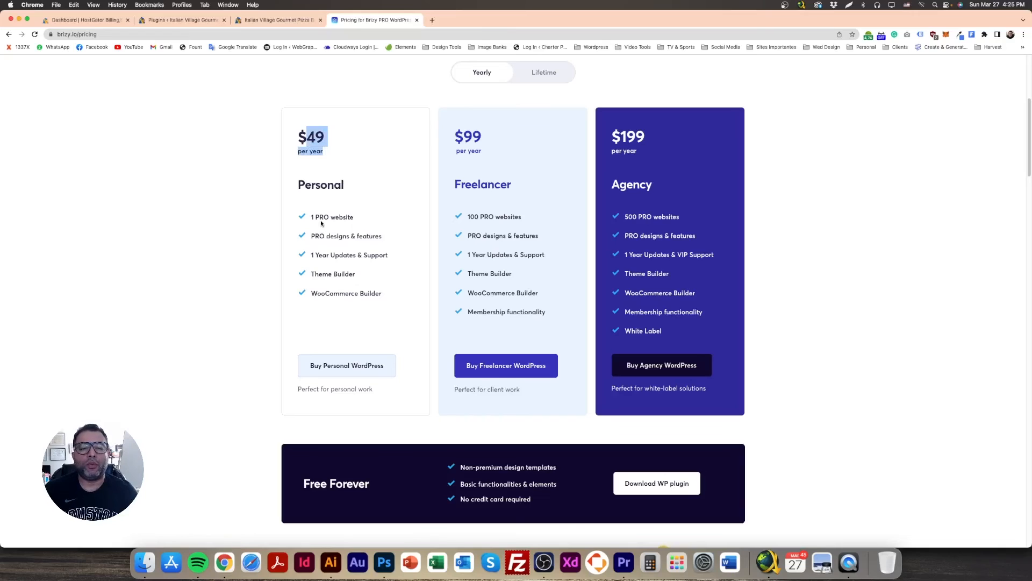
Examine the yearly prices and features of Brizy's Freelancer and Agency WordPress plans
click(455, 150)
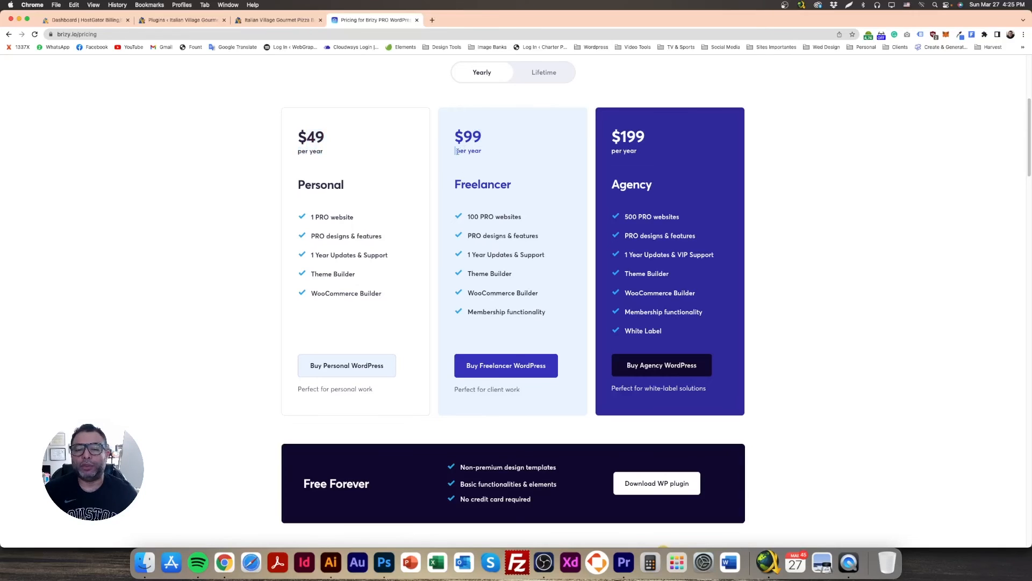
scroll(592, 220, up, 1)
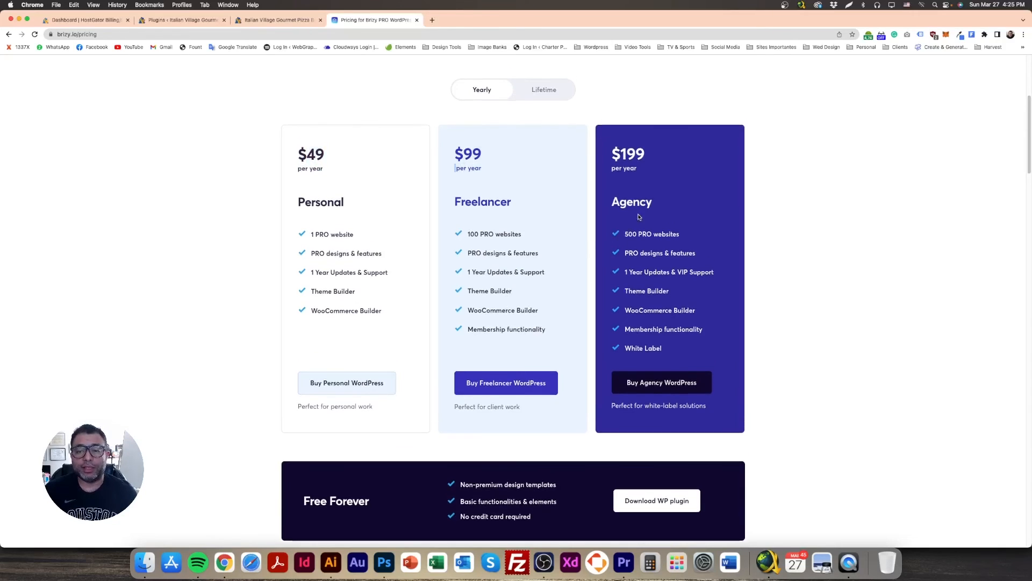
drag(643, 171, 609, 156)
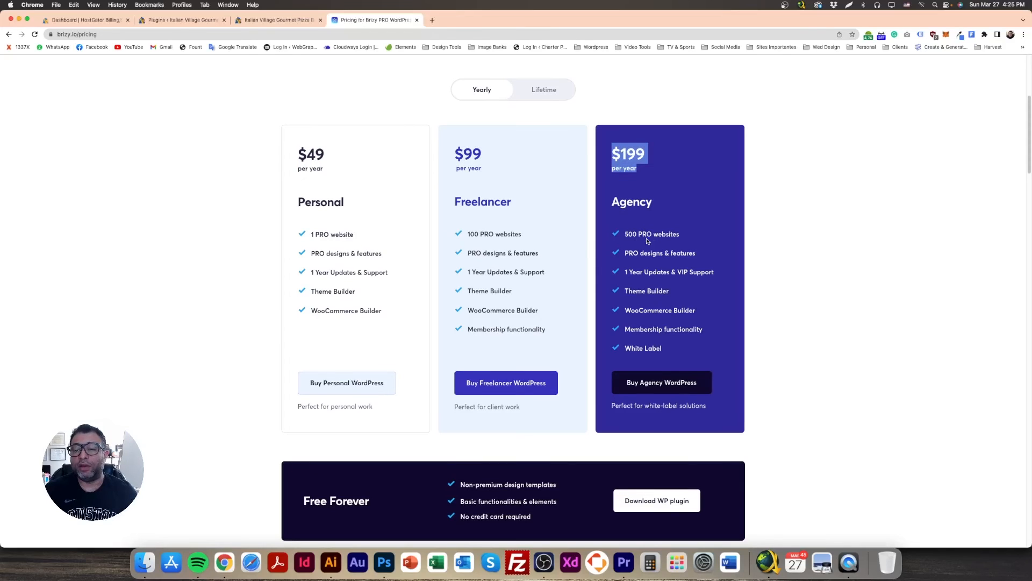
scroll(639, 242, up, 1)
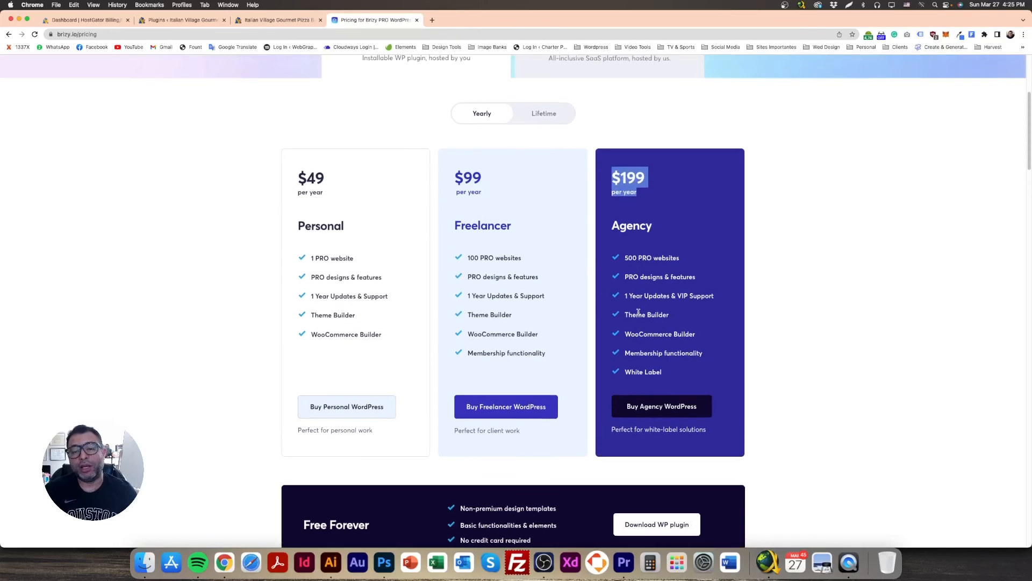
click(849, 268)
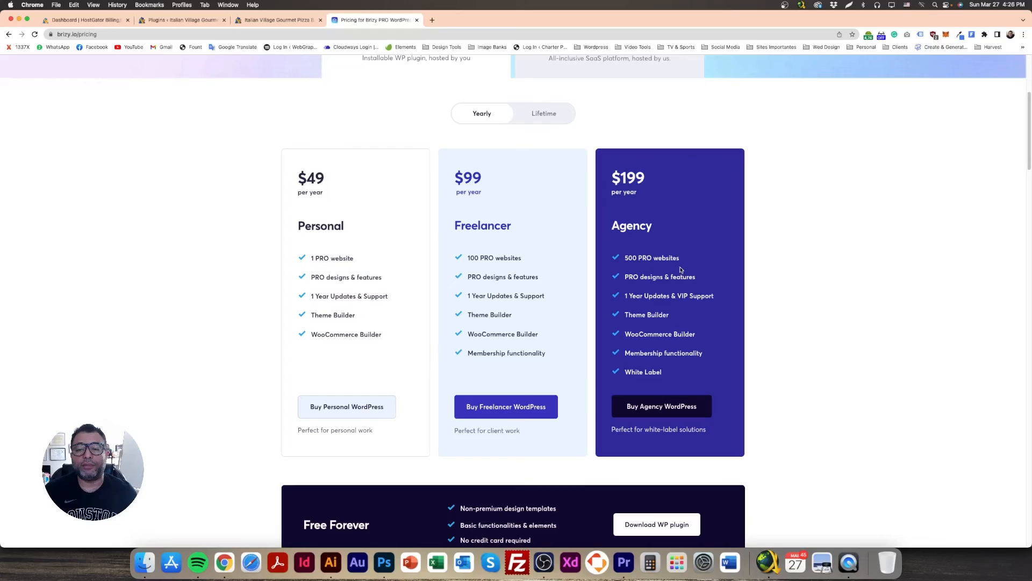
Show the lifetime WordPress plans and examine the Agency plan's one-time price and website allowance
click(545, 118)
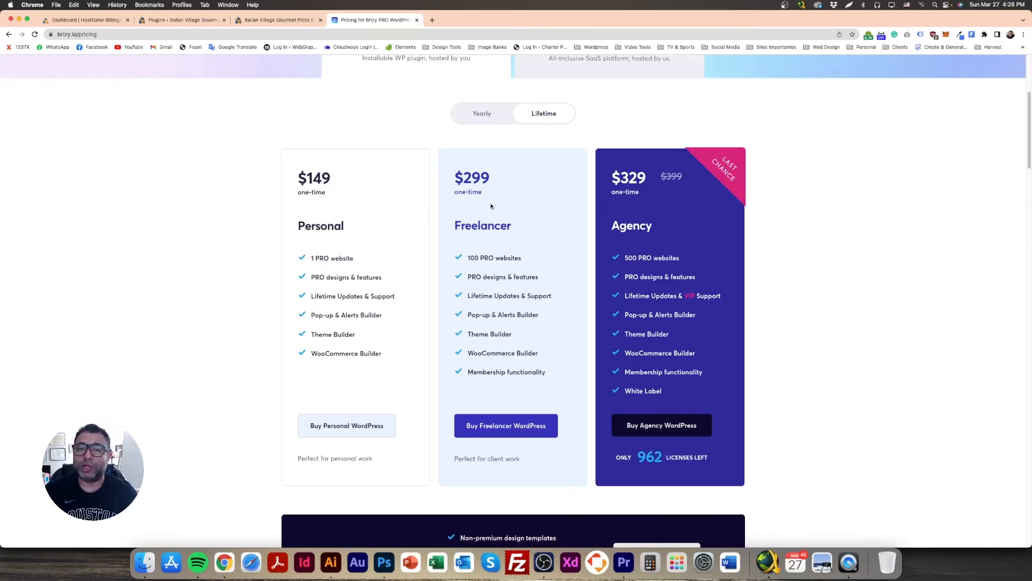
drag(622, 178, 650, 199)
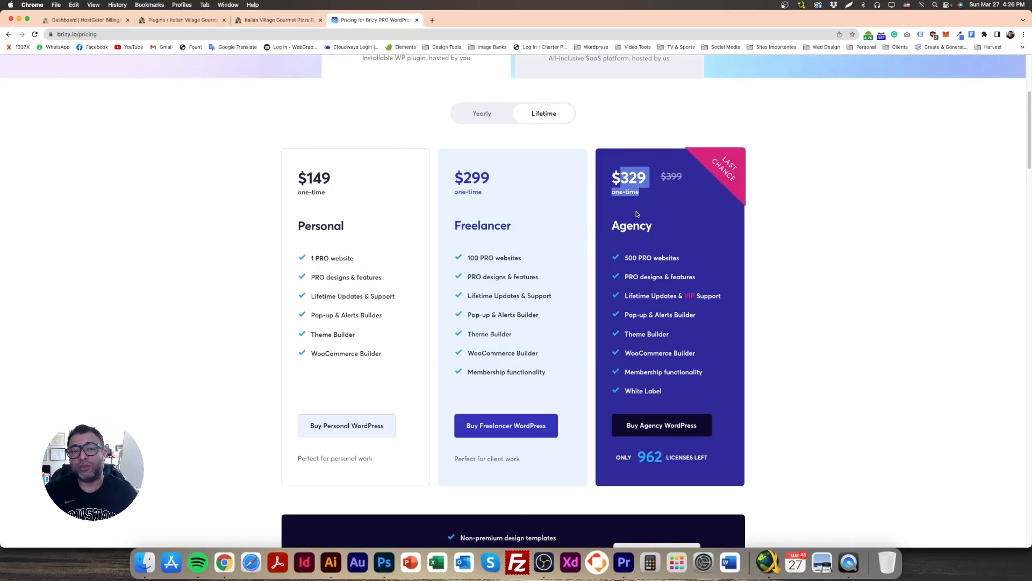
drag(624, 259, 692, 260)
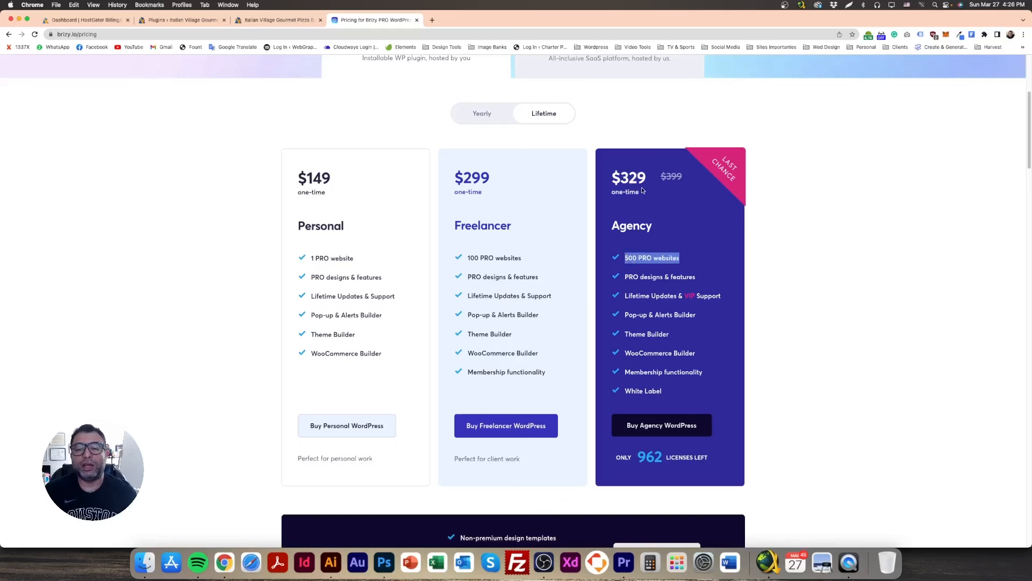
scroll(528, 359, down, 2)
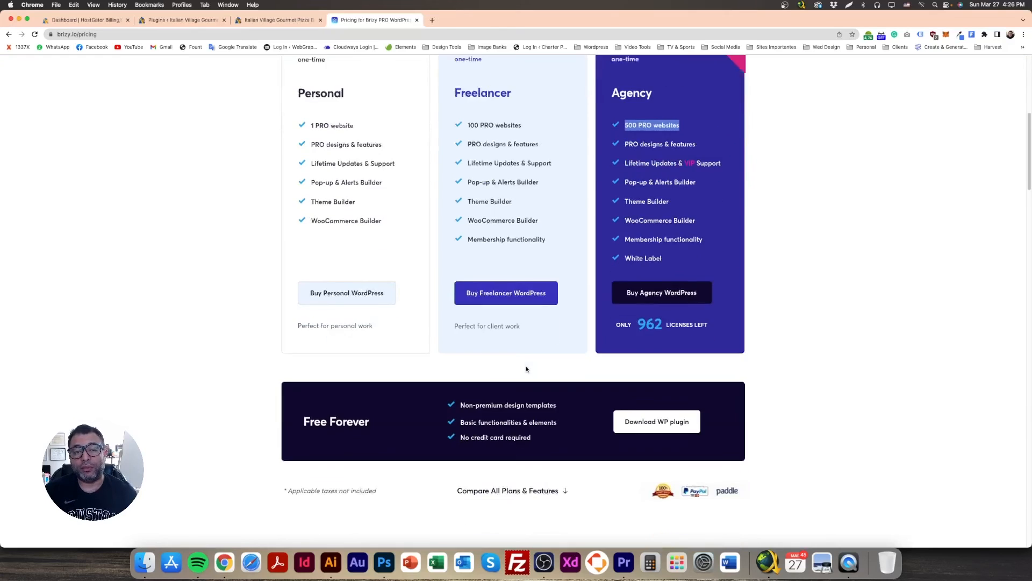
scroll(527, 368, up, 5)
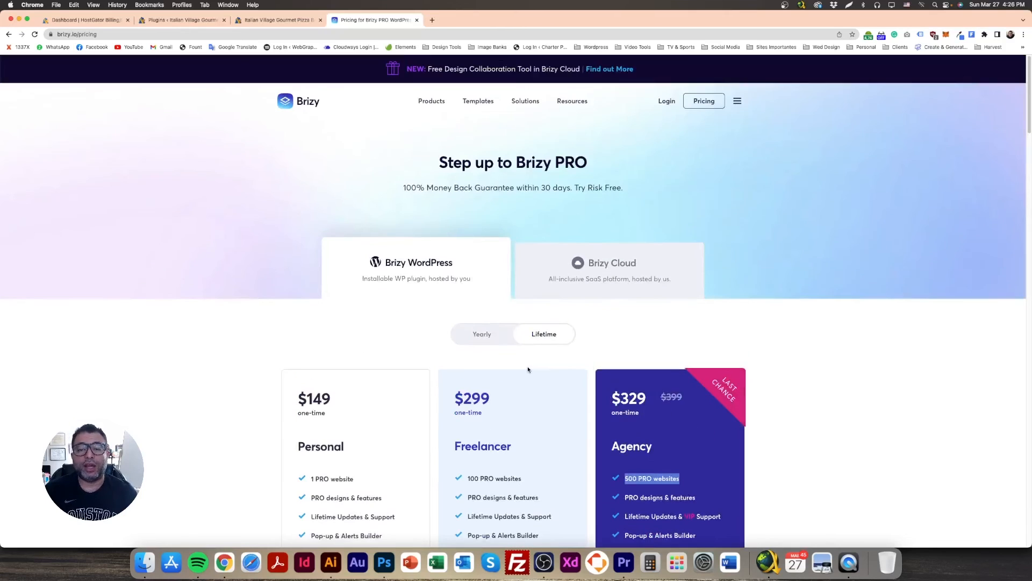
View the Brizy Cloud pricing, return to the Brizy WordPress pricing and look over its lifetime plans
click(585, 265)
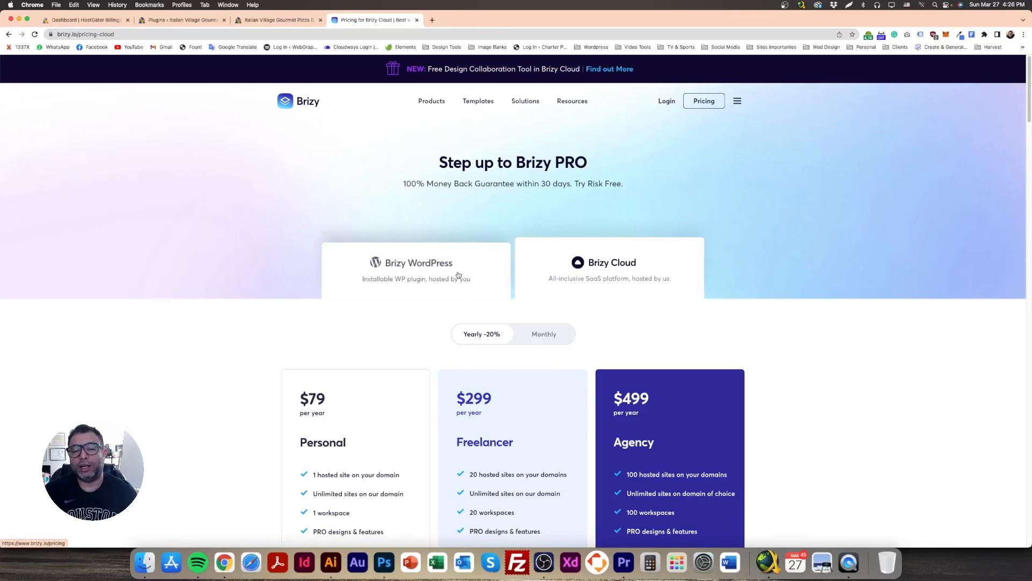
click(458, 275)
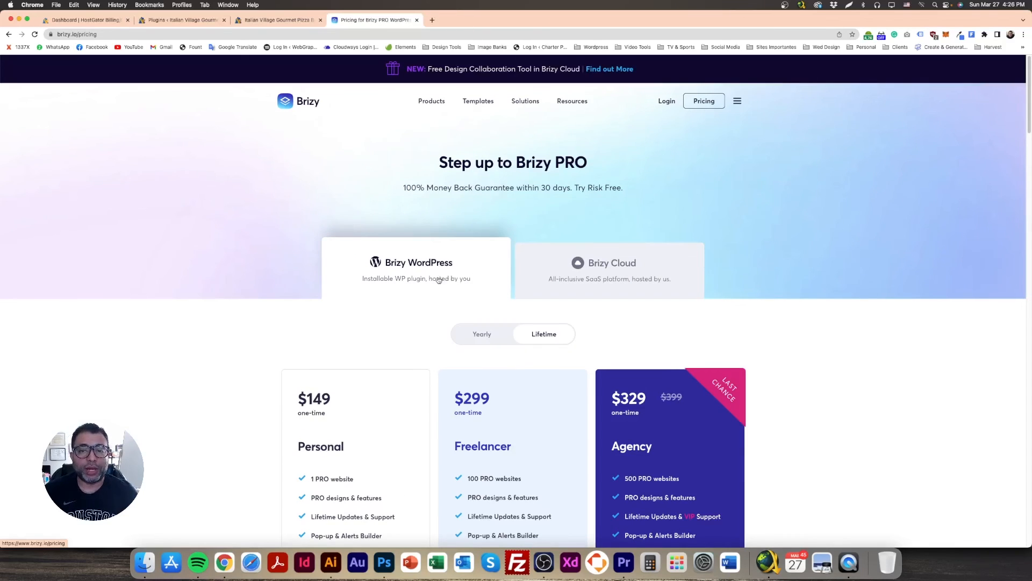
scroll(320, 352, down, 3)
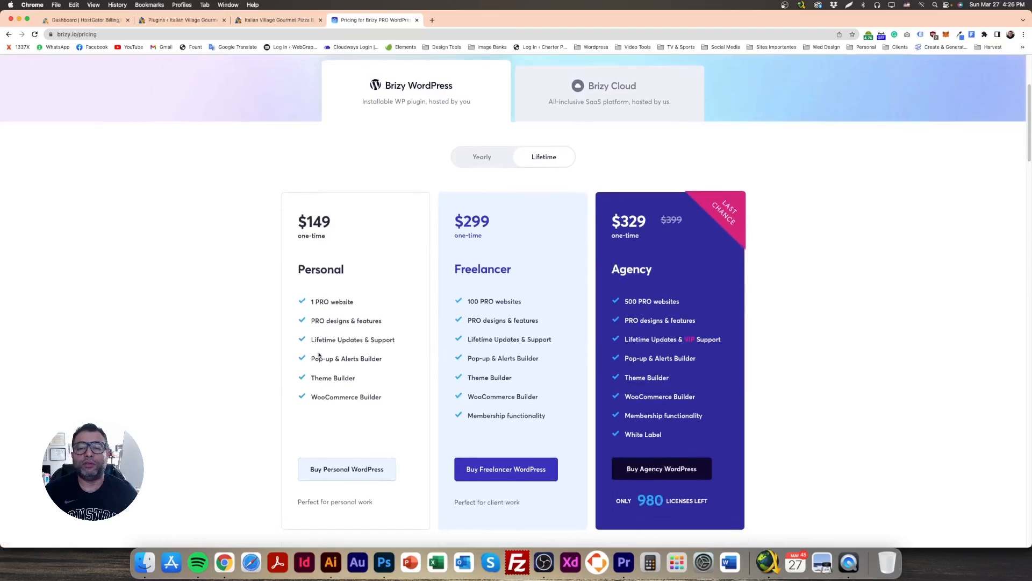
scroll(320, 355, down, 1)
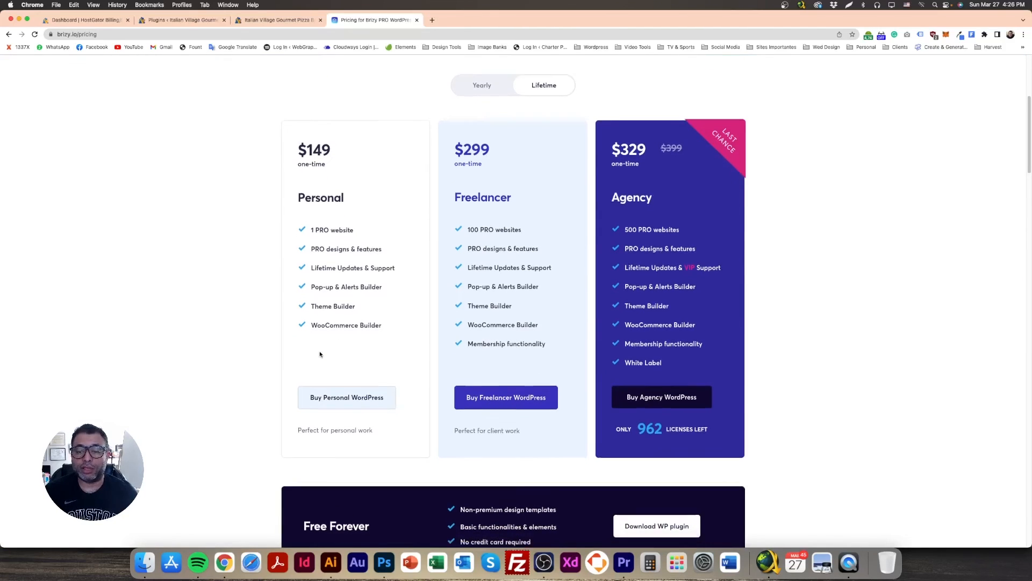
scroll(320, 354, down, 2)
scroll(322, 350, up, 7)
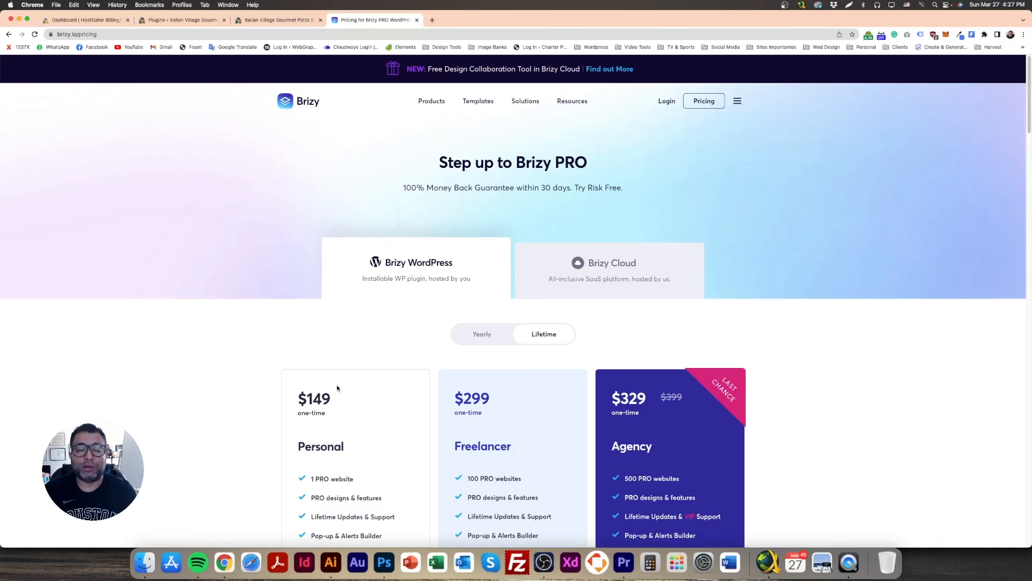
Look over the Italian Village Gourmet Pizza Bar site and the HostGator hosting dashboard, and return to the WordPress installed plugins page
click(289, 21)
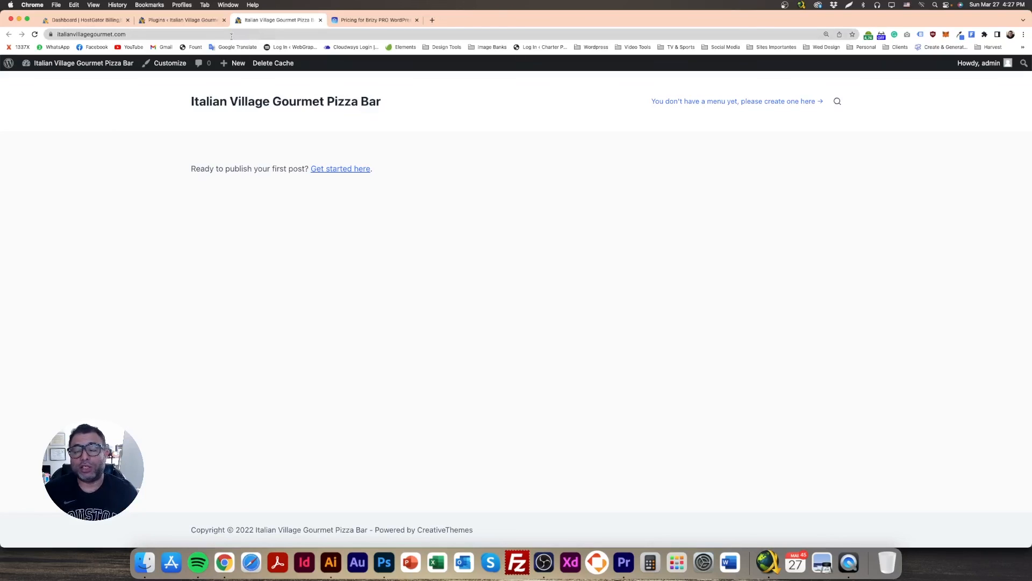
click(173, 20)
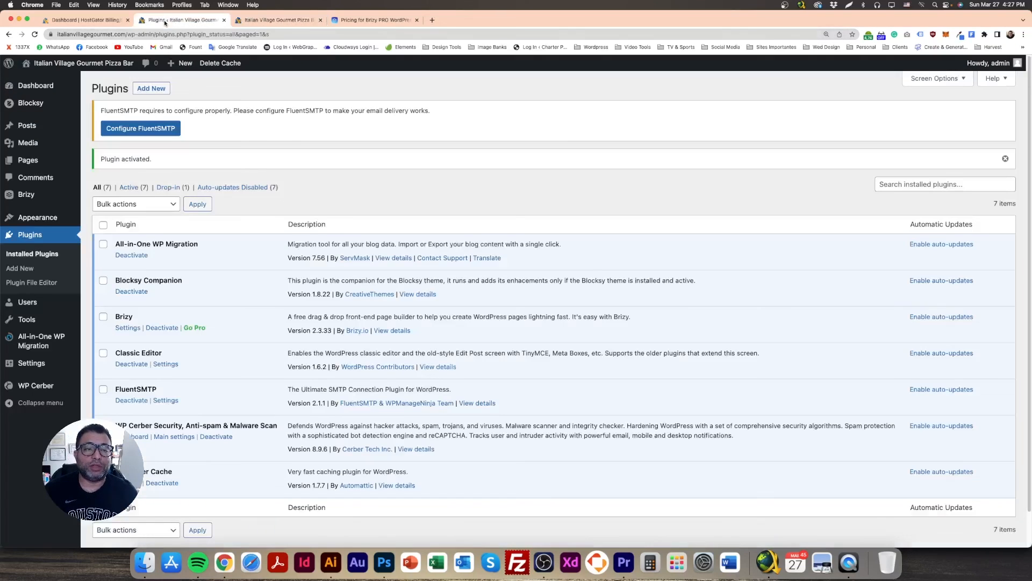
click(85, 21)
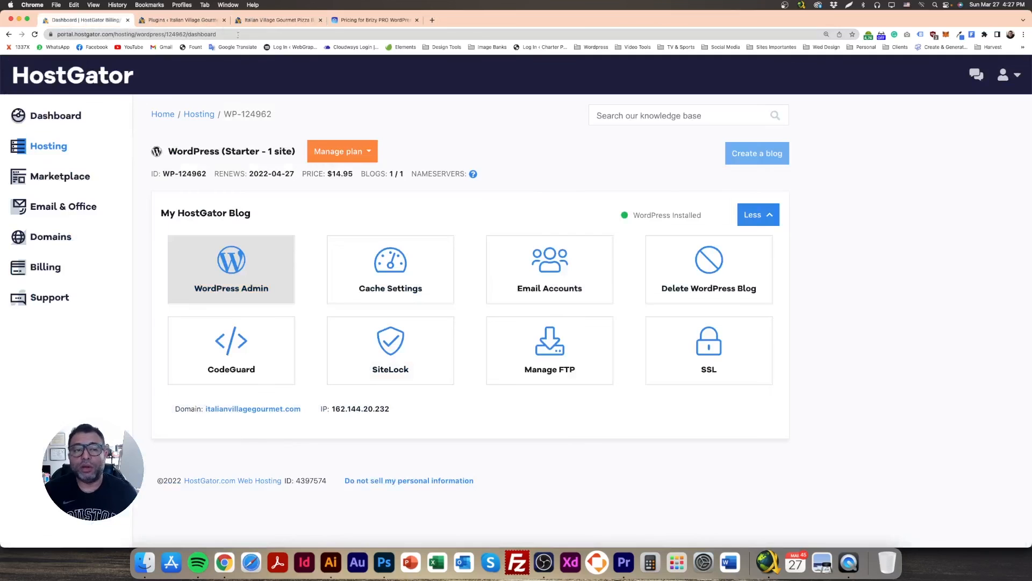
click(177, 21)
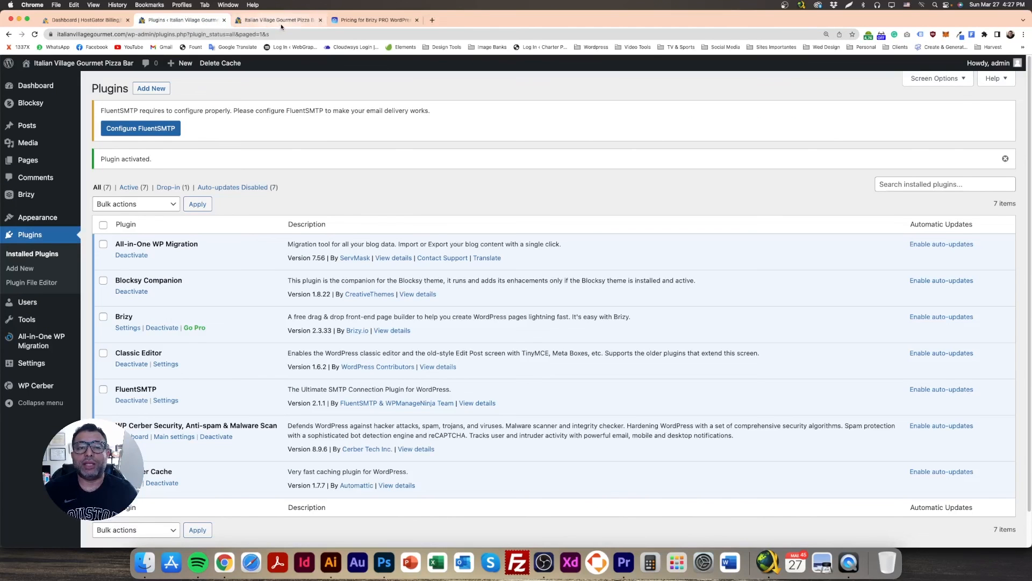